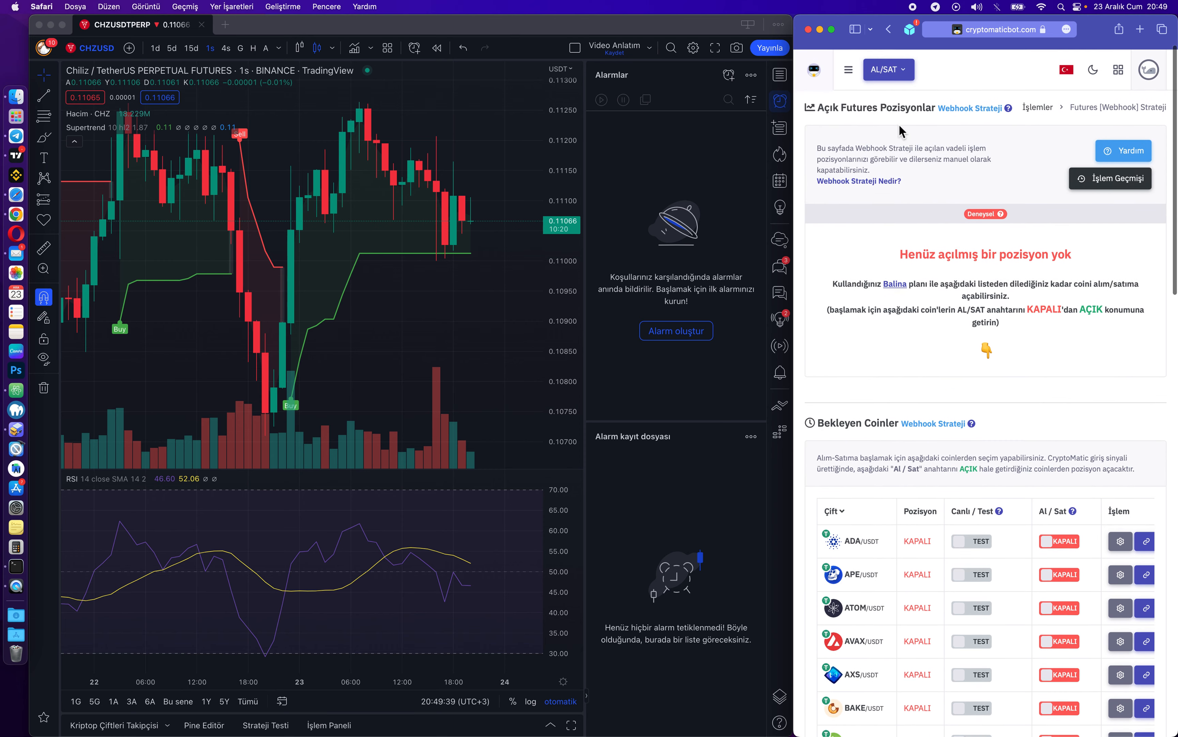
Switch all 39 pending Webhook-strategy coins to live mode with TÜMÜ CANLI and confirm.
click(889, 64)
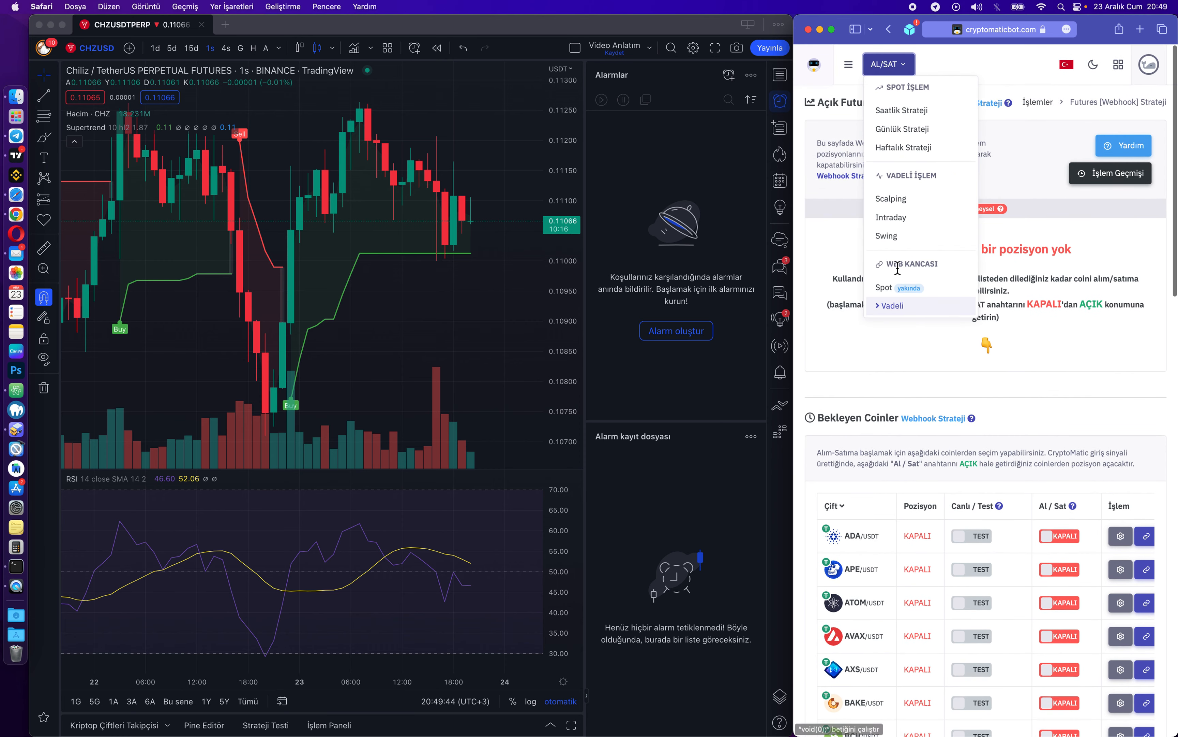
click(913, 351)
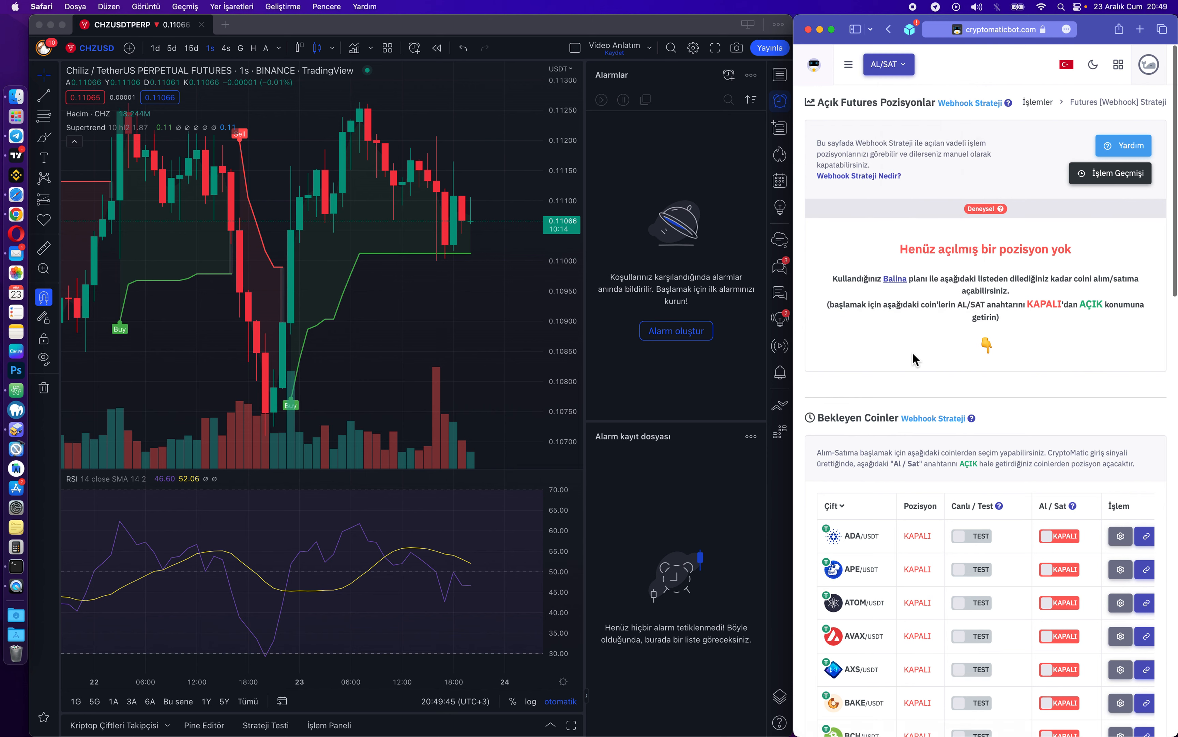
scroll(913, 249, down, 10)
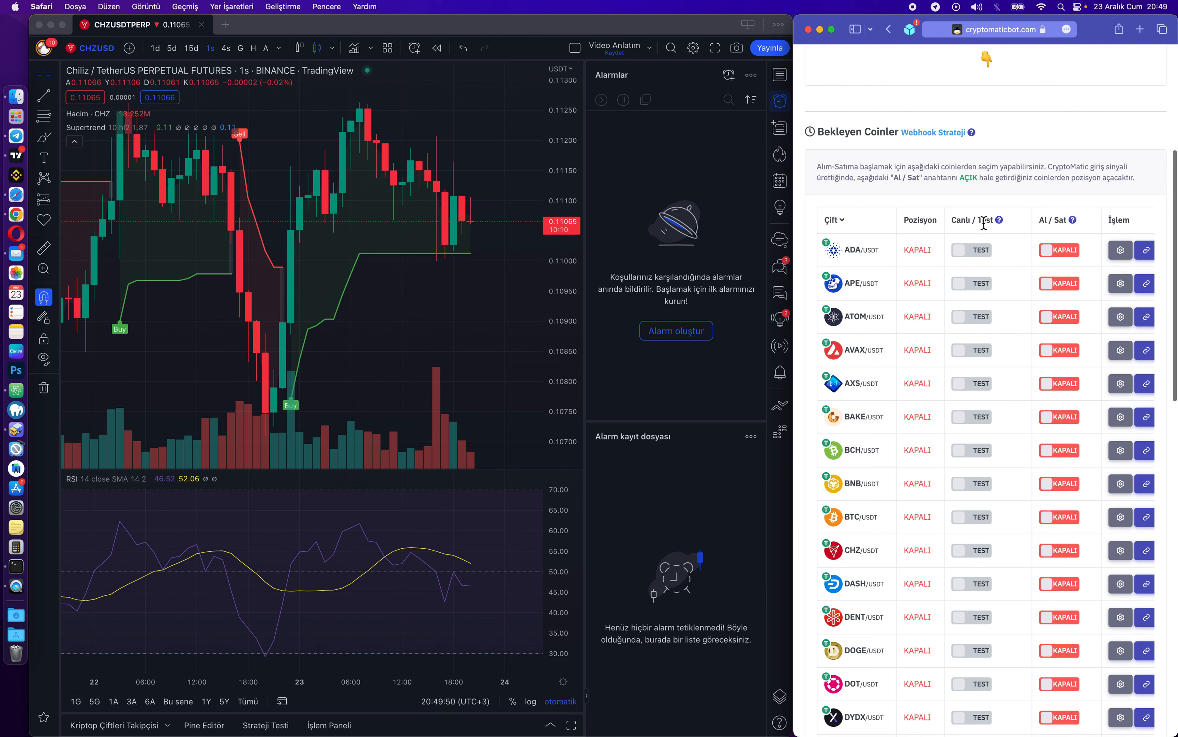
scroll(980, 261, down, 20)
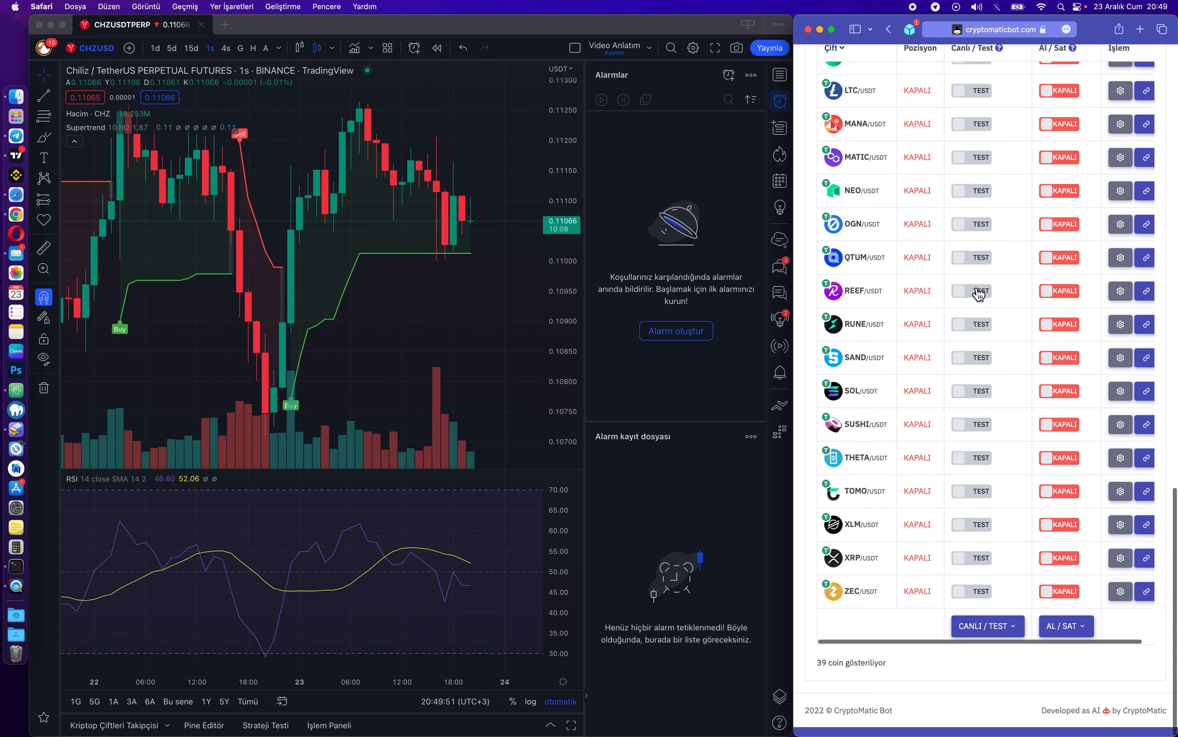
click(988, 635)
click(1012, 598)
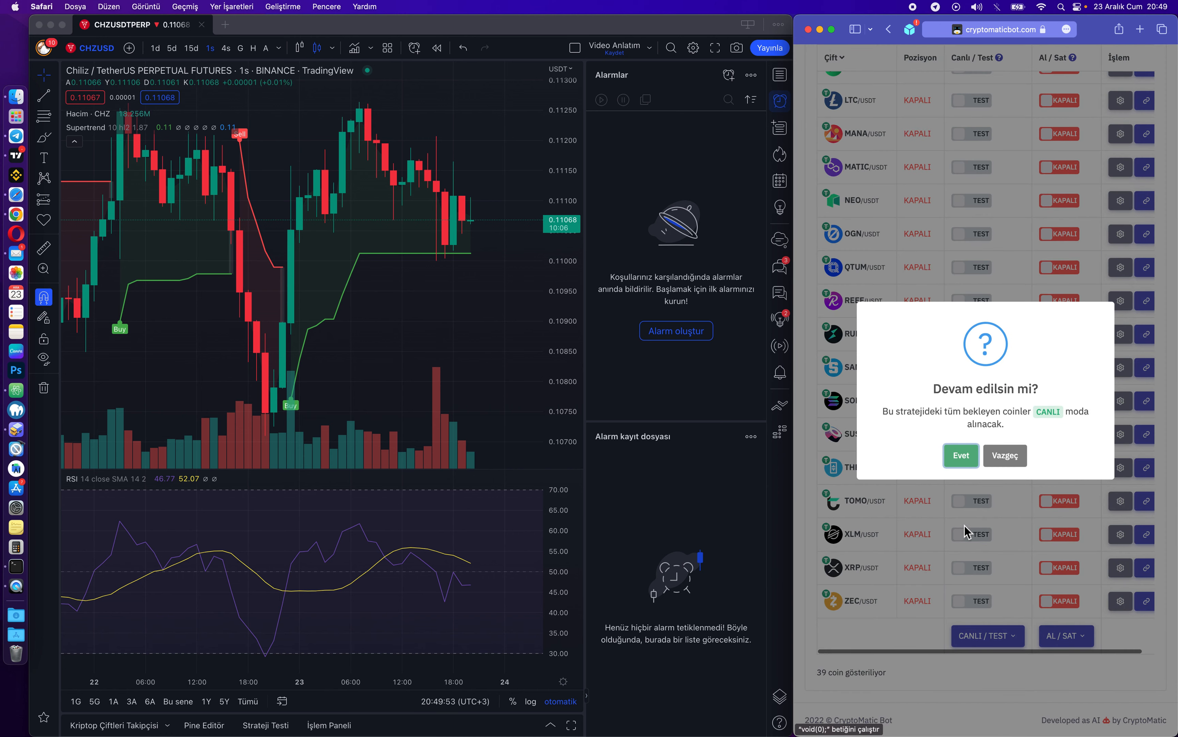
click(960, 456)
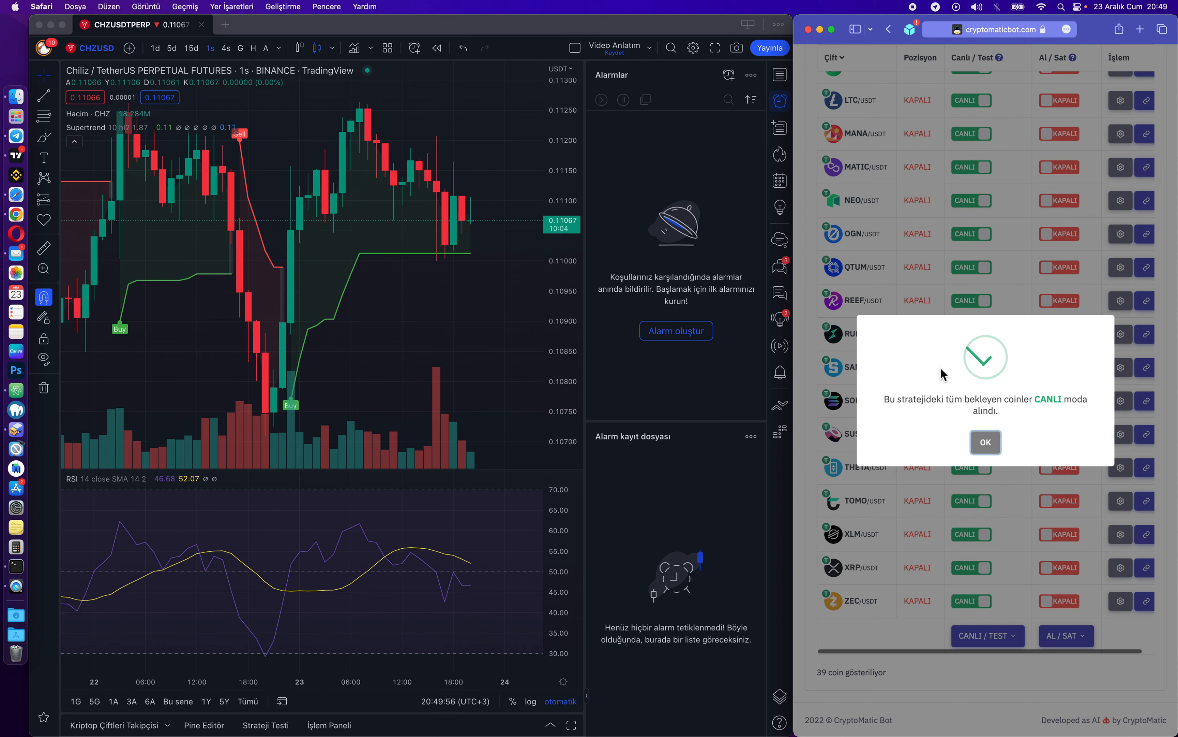
click(988, 442)
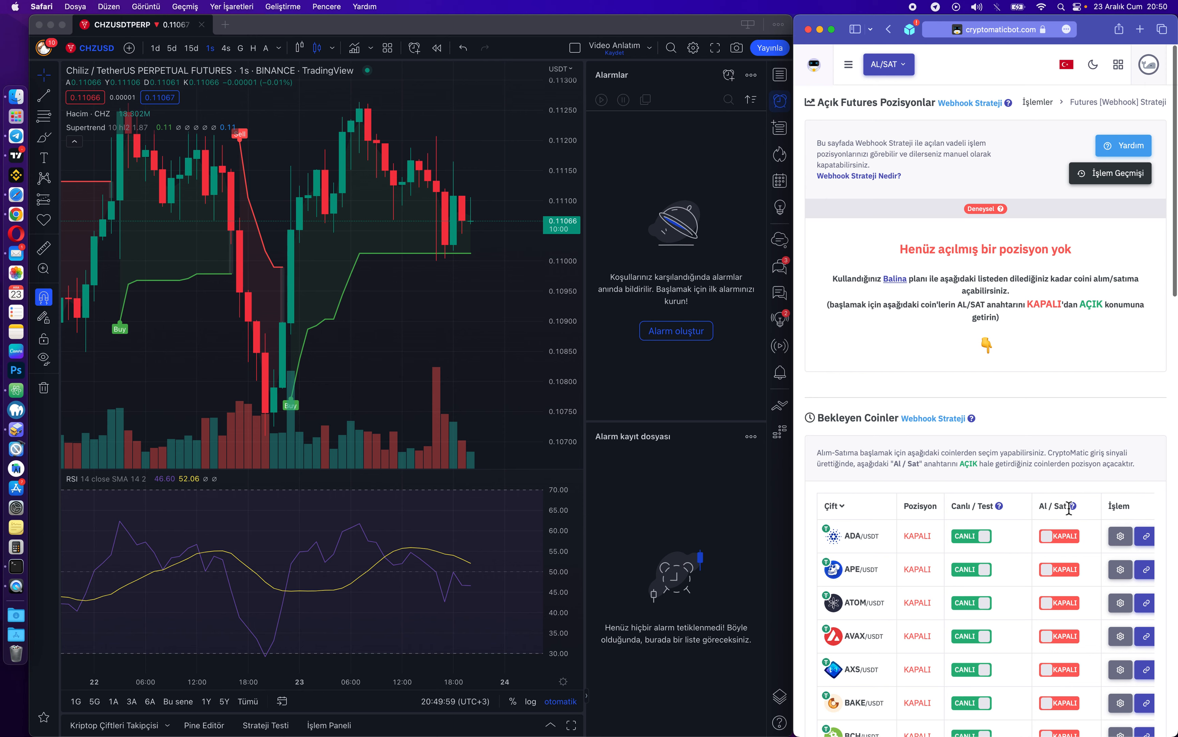
Set AL/SAT to Tümü Açık for all 39 pending coins and confirm.
scroll(1069, 508, down, 4)
scroll(1052, 376, down, 20)
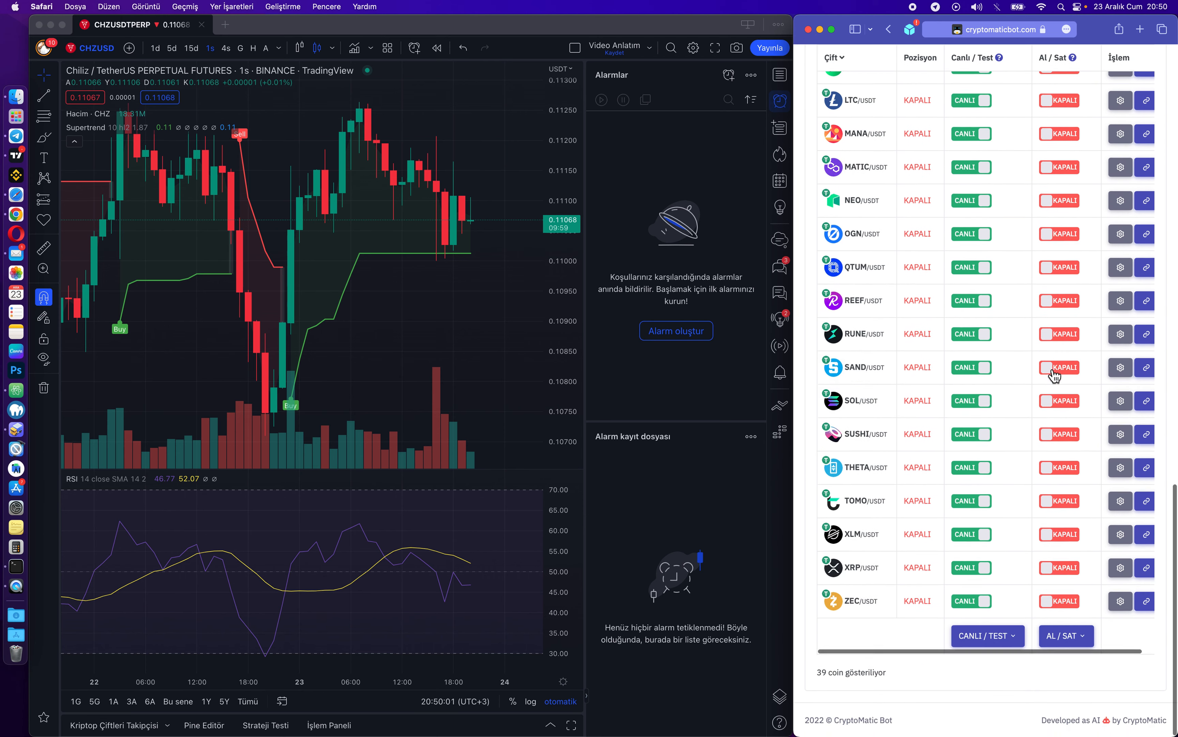
click(1069, 646)
click(1073, 593)
click(961, 456)
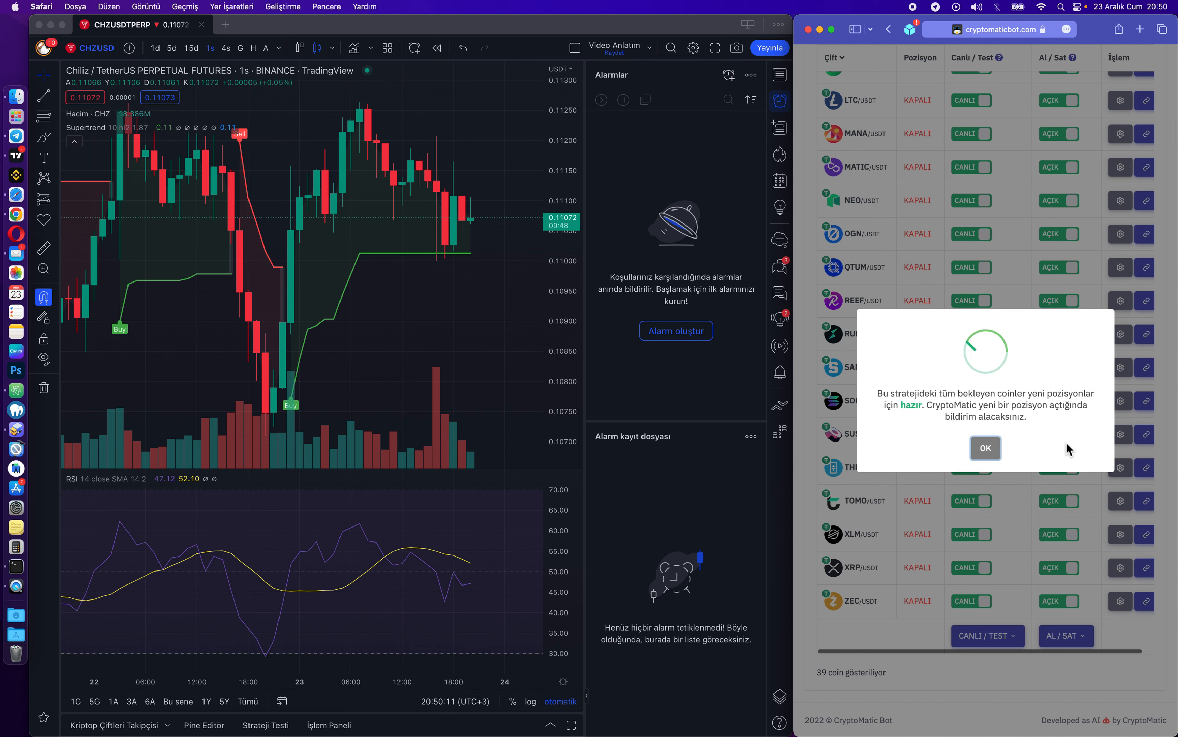
click(982, 447)
scroll(1053, 438, down, 1)
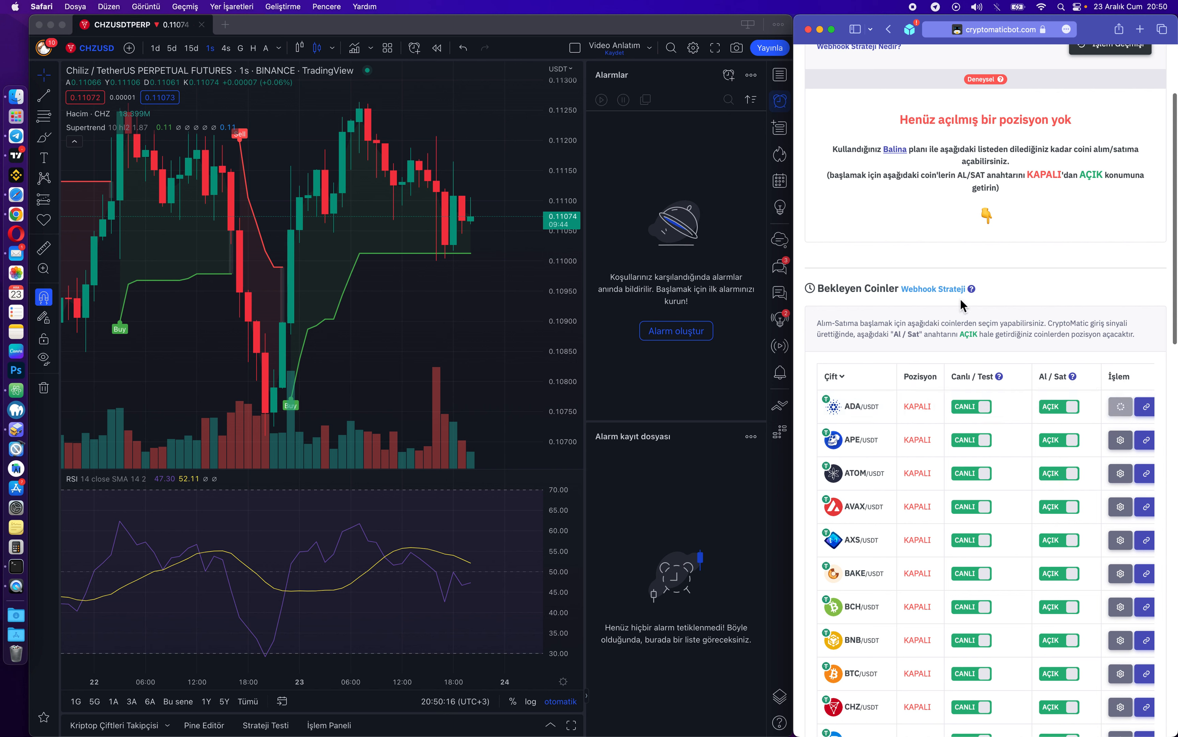
scroll(962, 241, down, 2)
scroll(961, 241, up, 2)
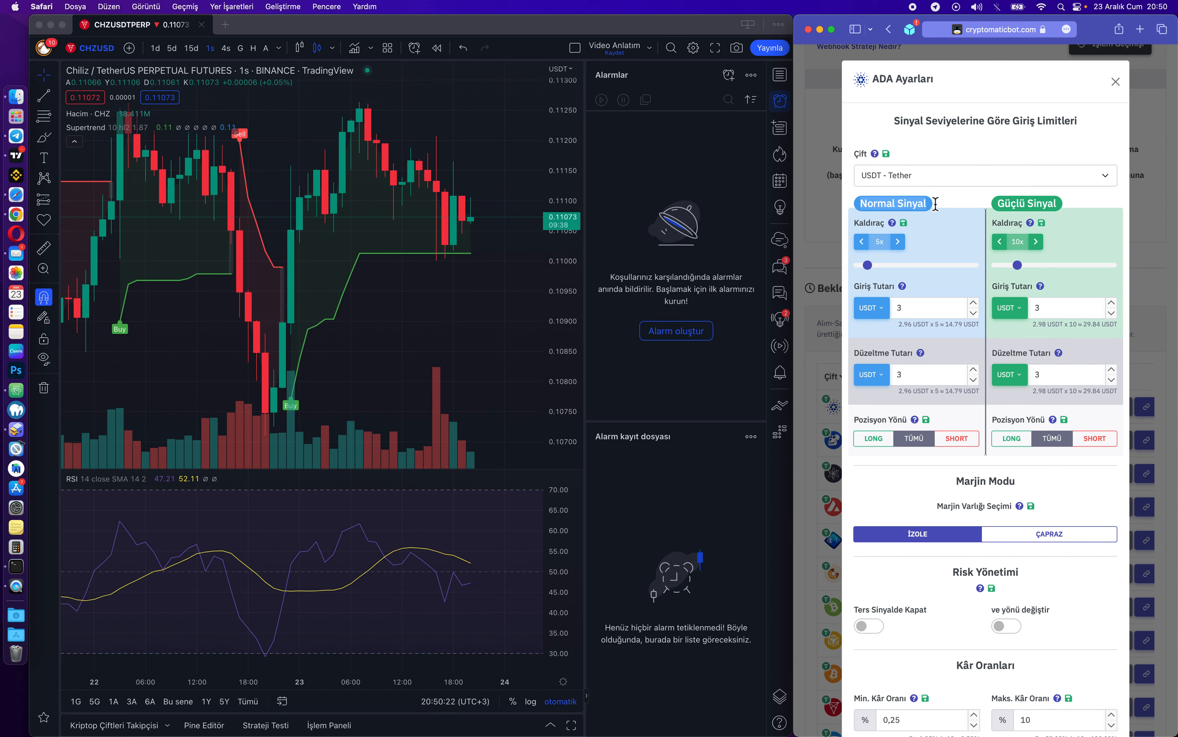
scroll(950, 202, down, 12)
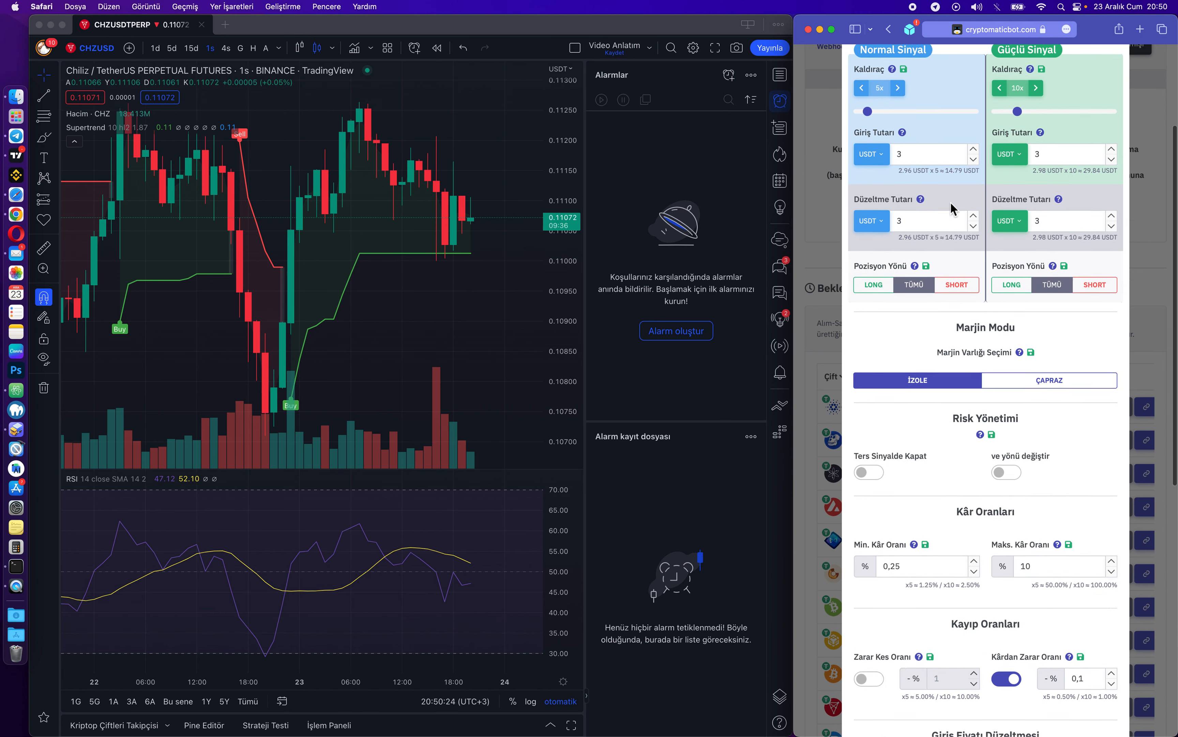
scroll(950, 201, up, 12)
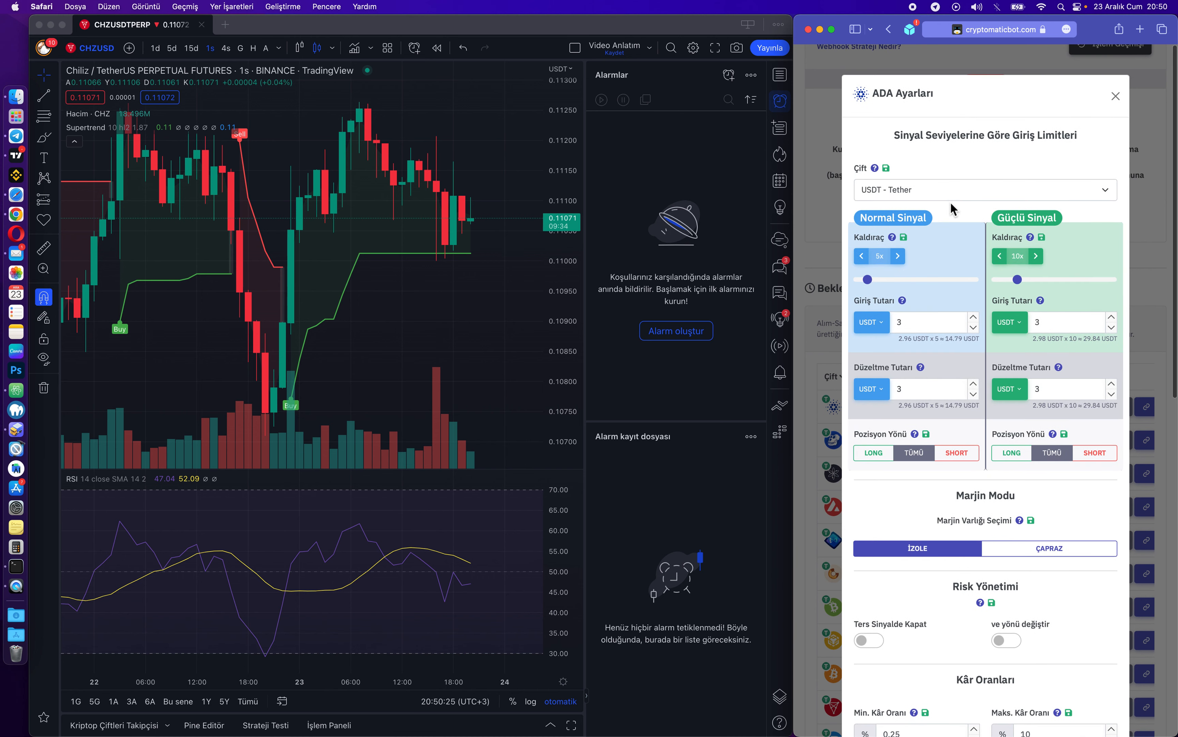
scroll(957, 247, down, 2)
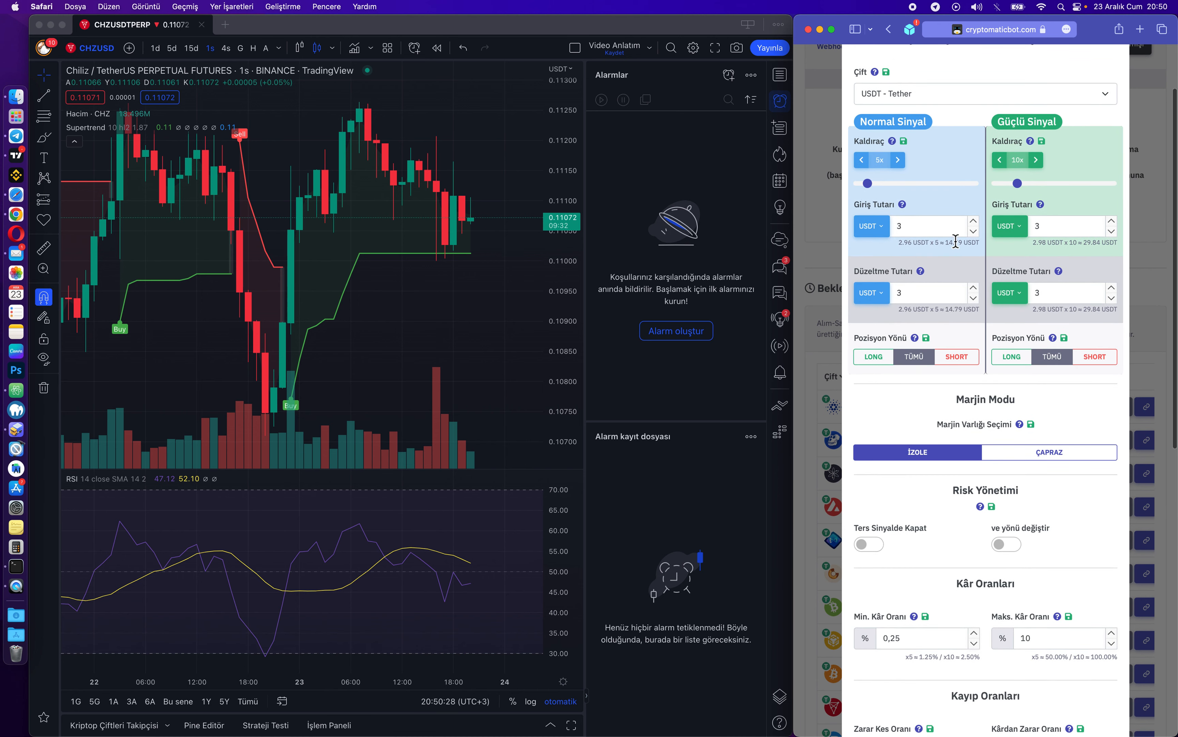
click(918, 228)
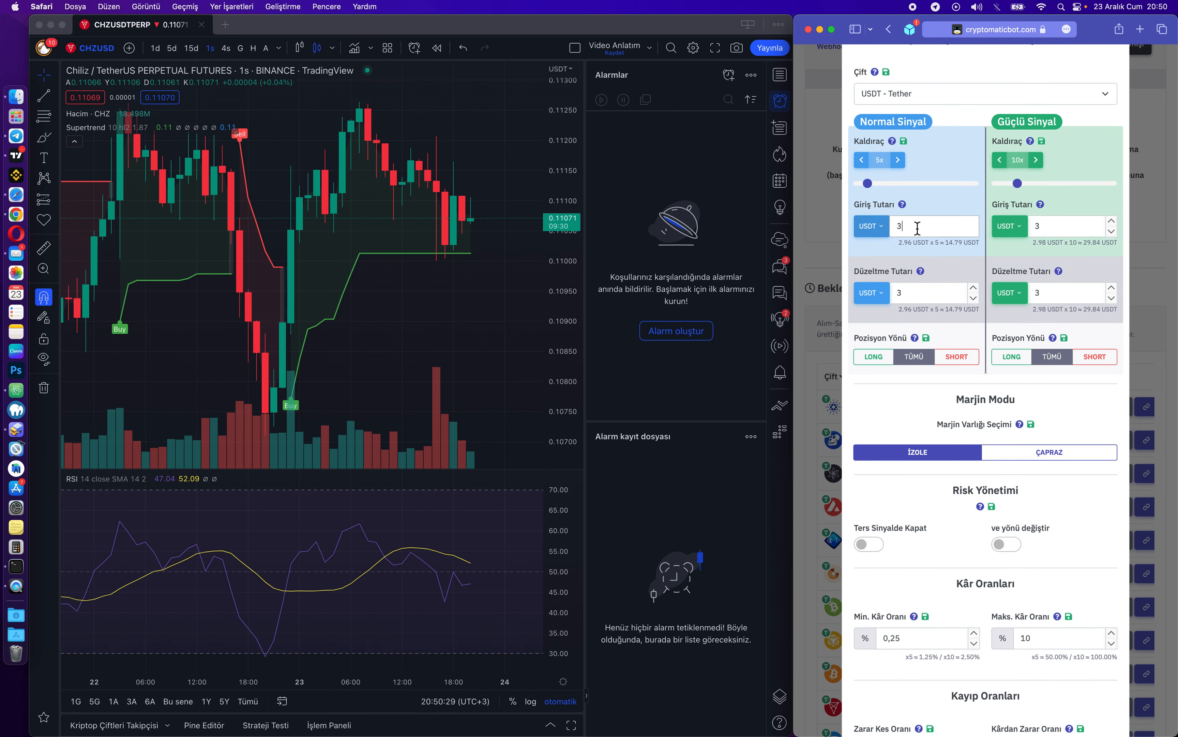
click(934, 298)
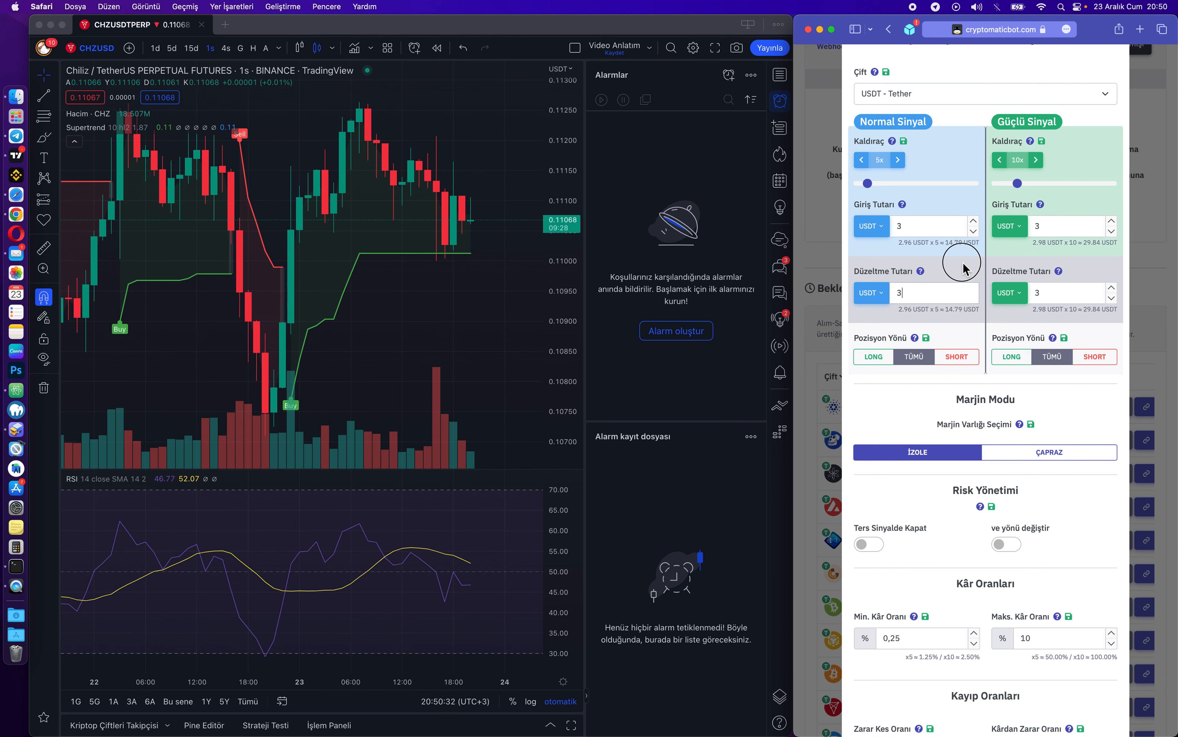
scroll(954, 158, up, 3)
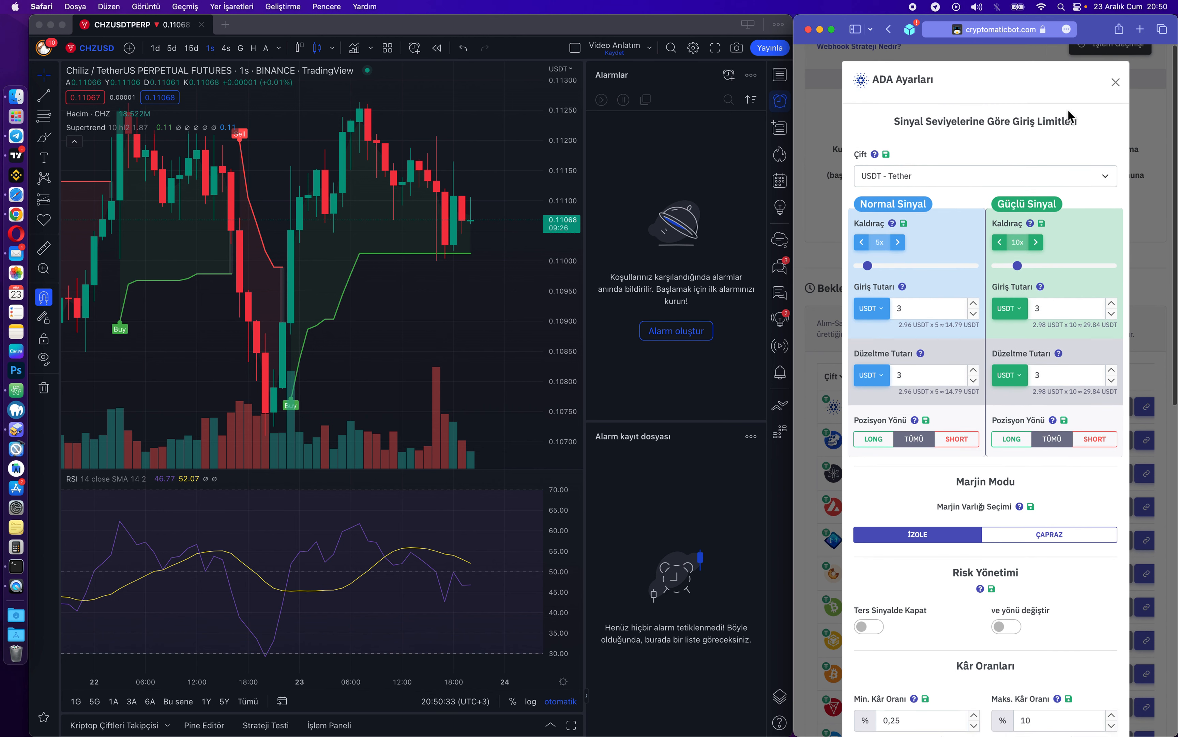
click(1116, 83)
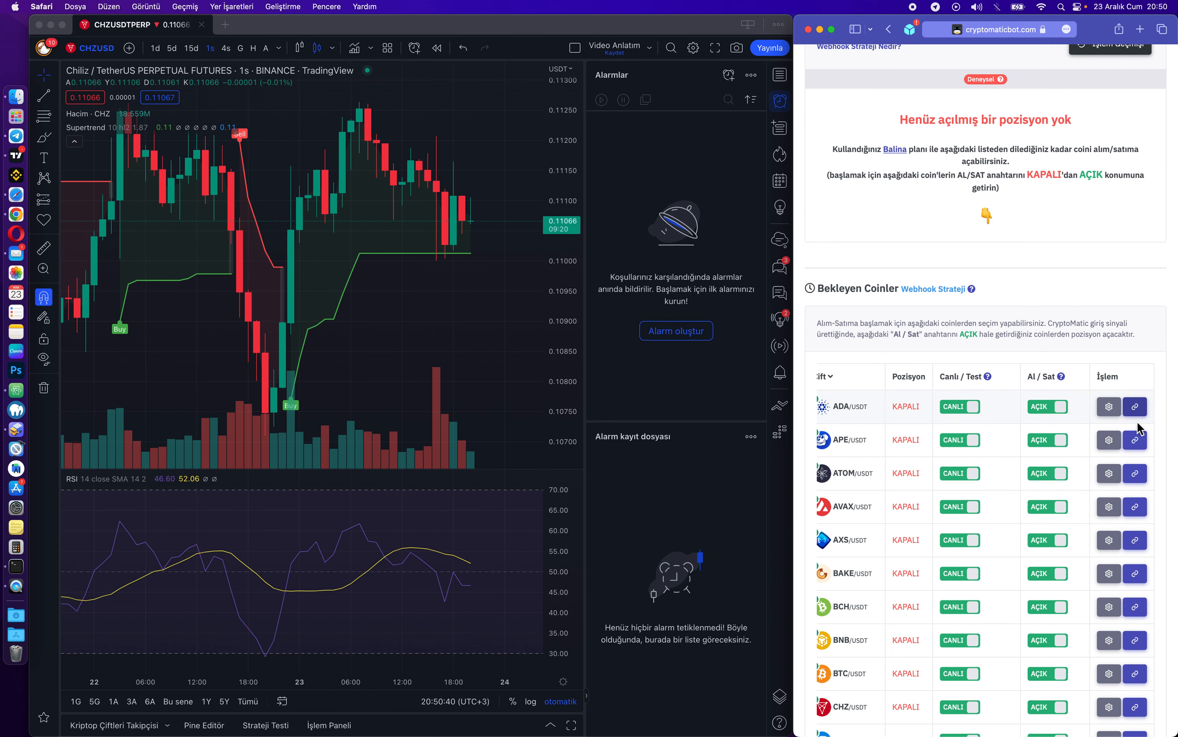
Show ADA's webhook URL and Normal/Strong entry messages, then go back to the TradingView chart.
click(1137, 411)
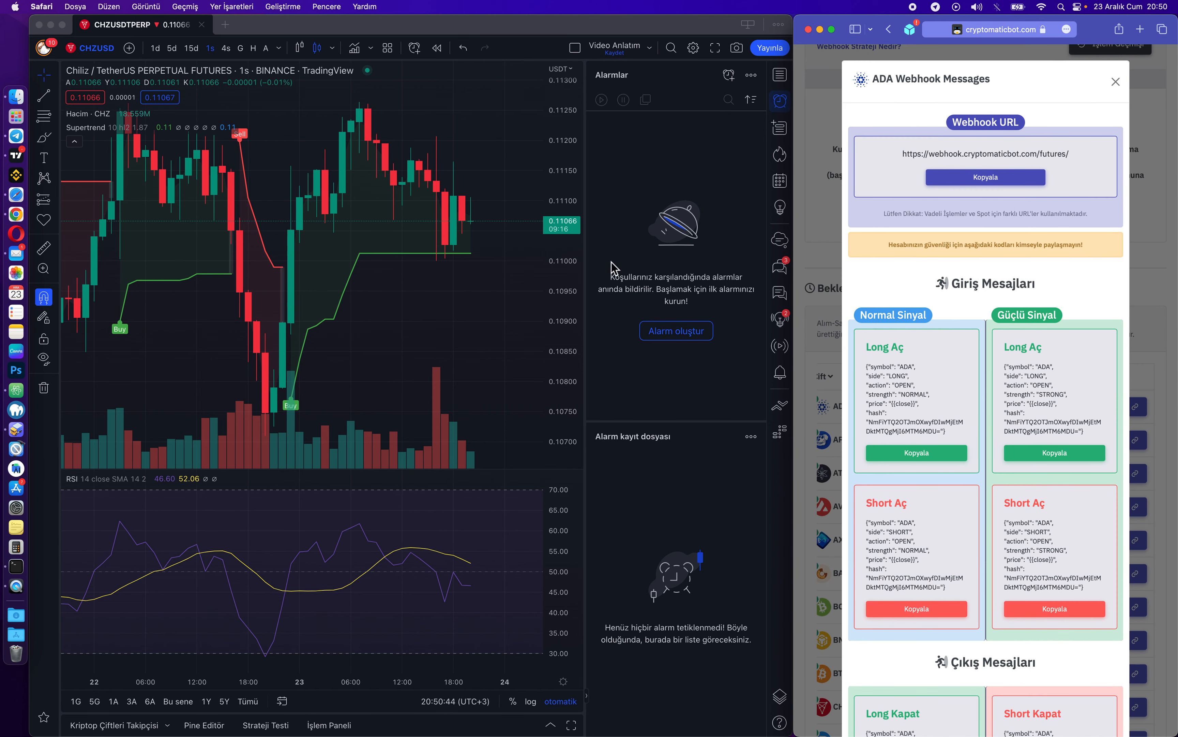
drag(1008, 350, 1096, 441)
click(1075, 382)
click(429, 286)
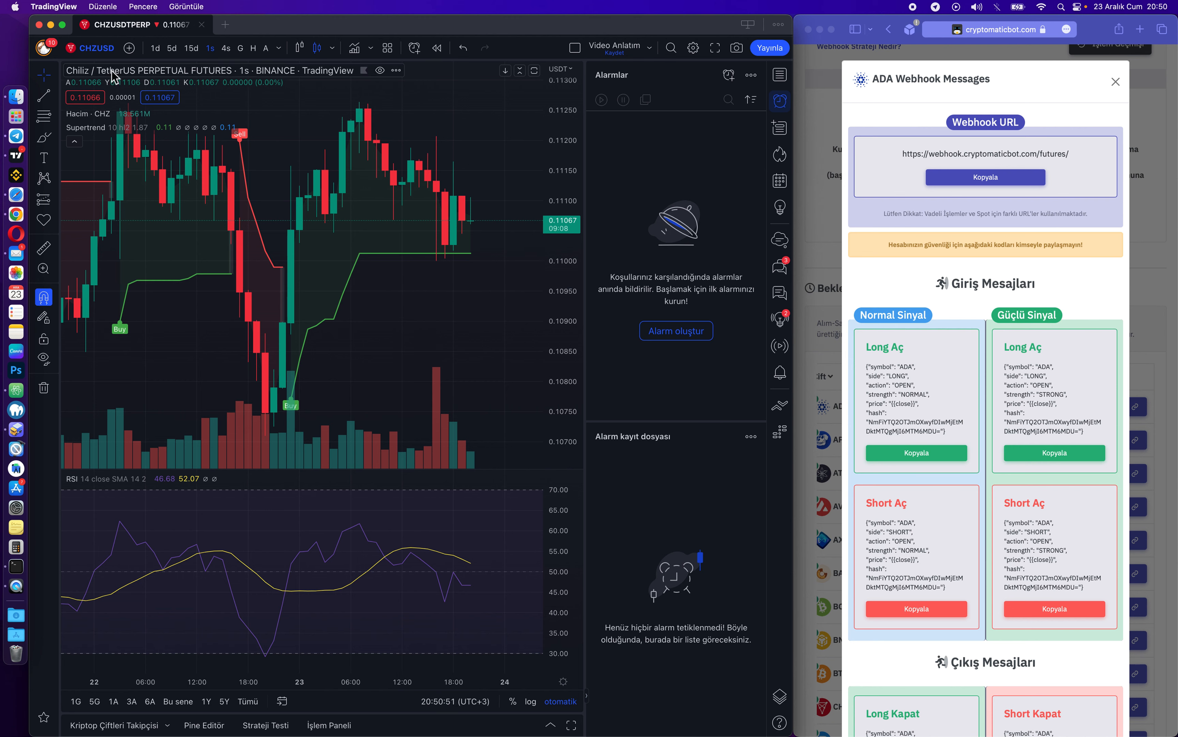
Search BTCUSDTPERP and load the Binance Bitcoin/TetherUS perpetual futures chart.
click(96, 52)
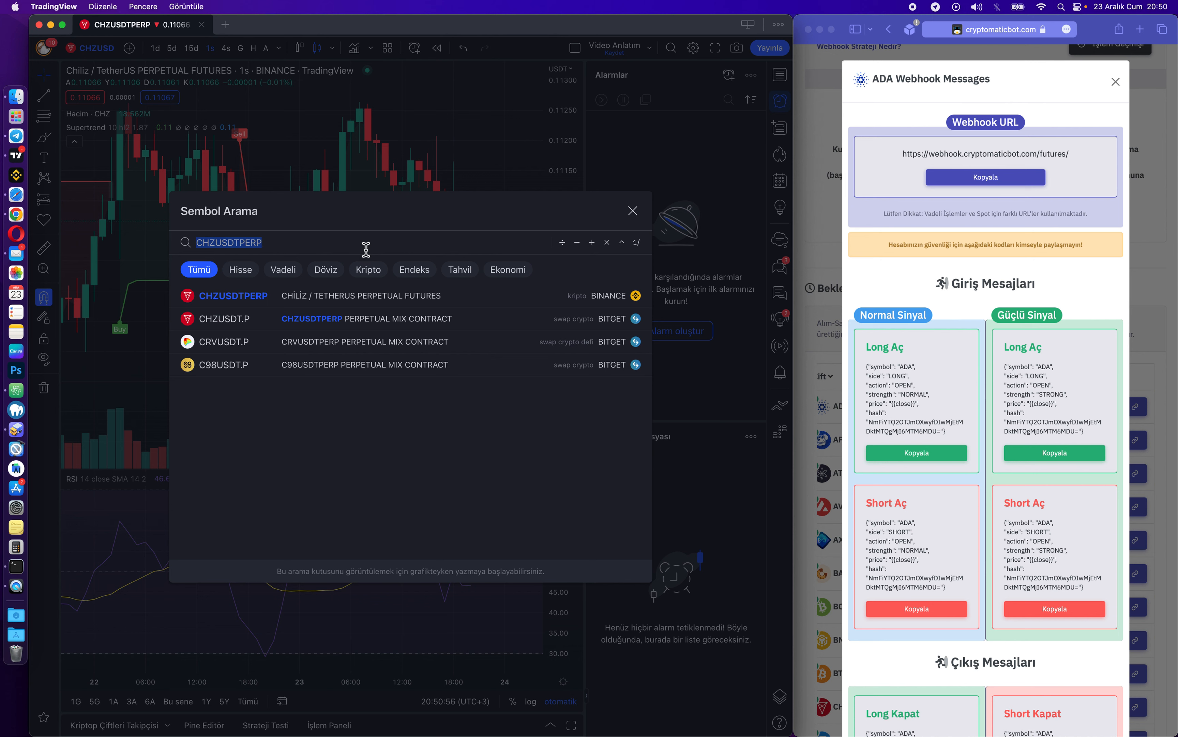
text(BTCUSD)
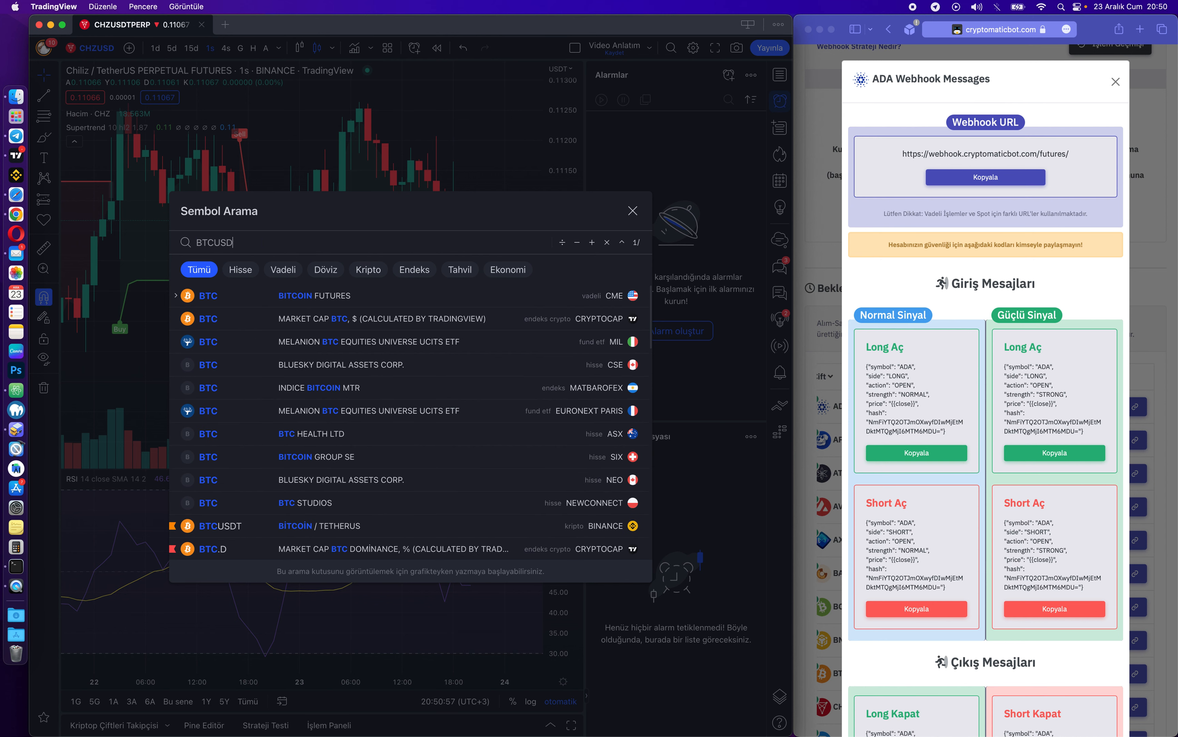
text(T)
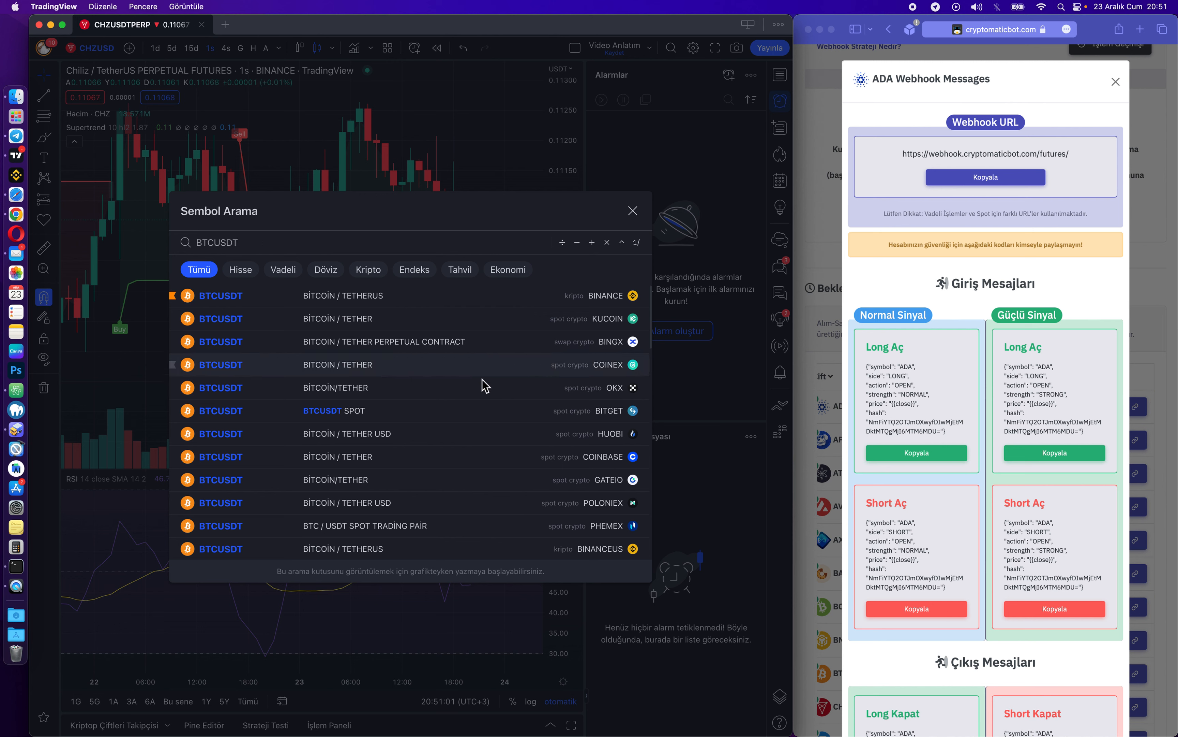
scroll(421, 440, down, 5)
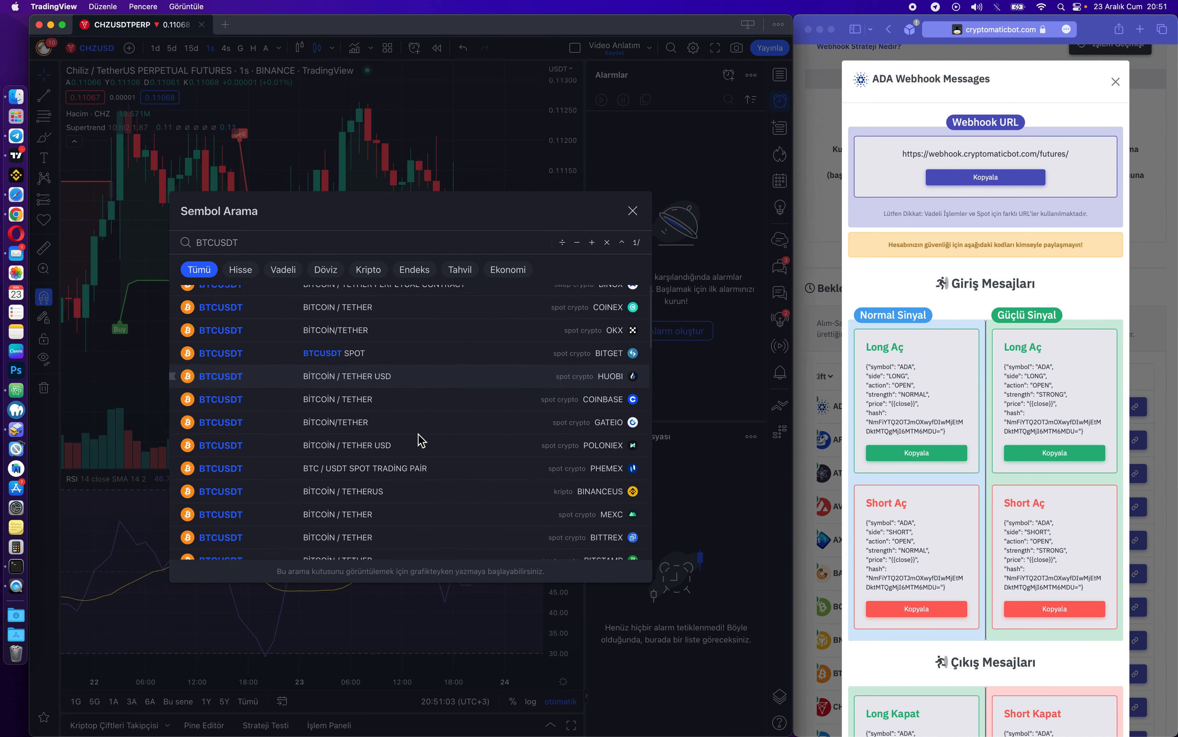
scroll(421, 440, up, 5)
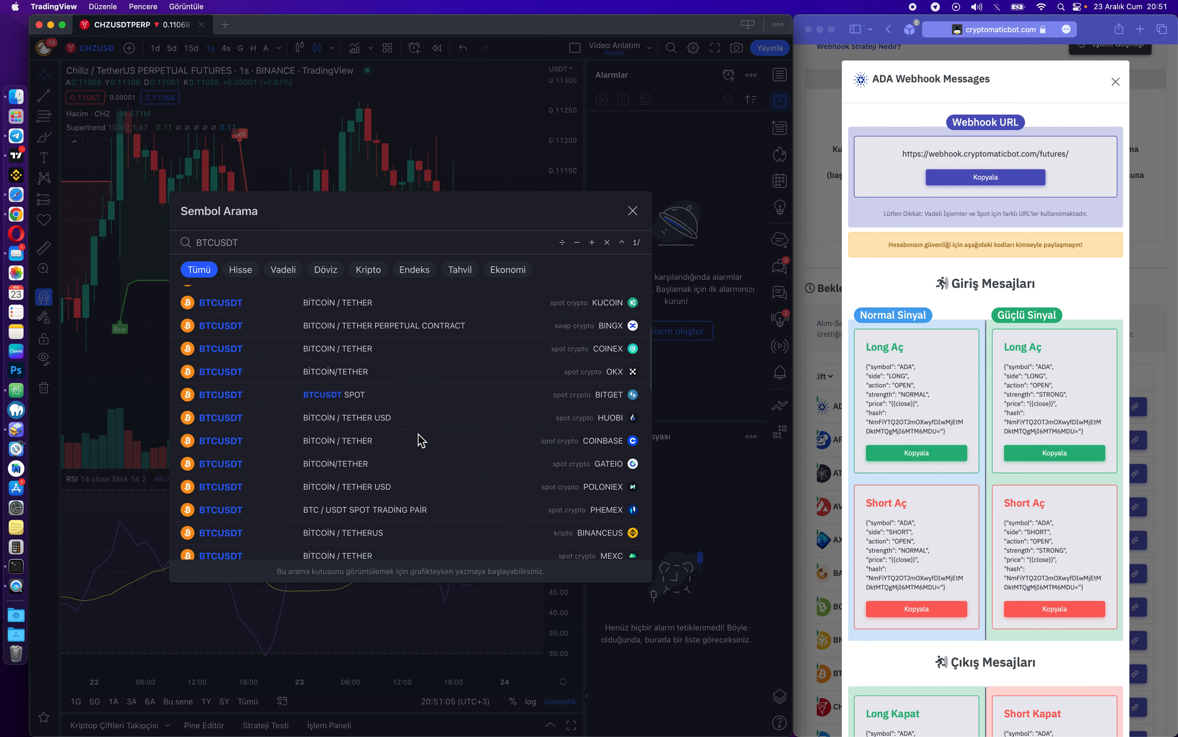
click(887, 262)
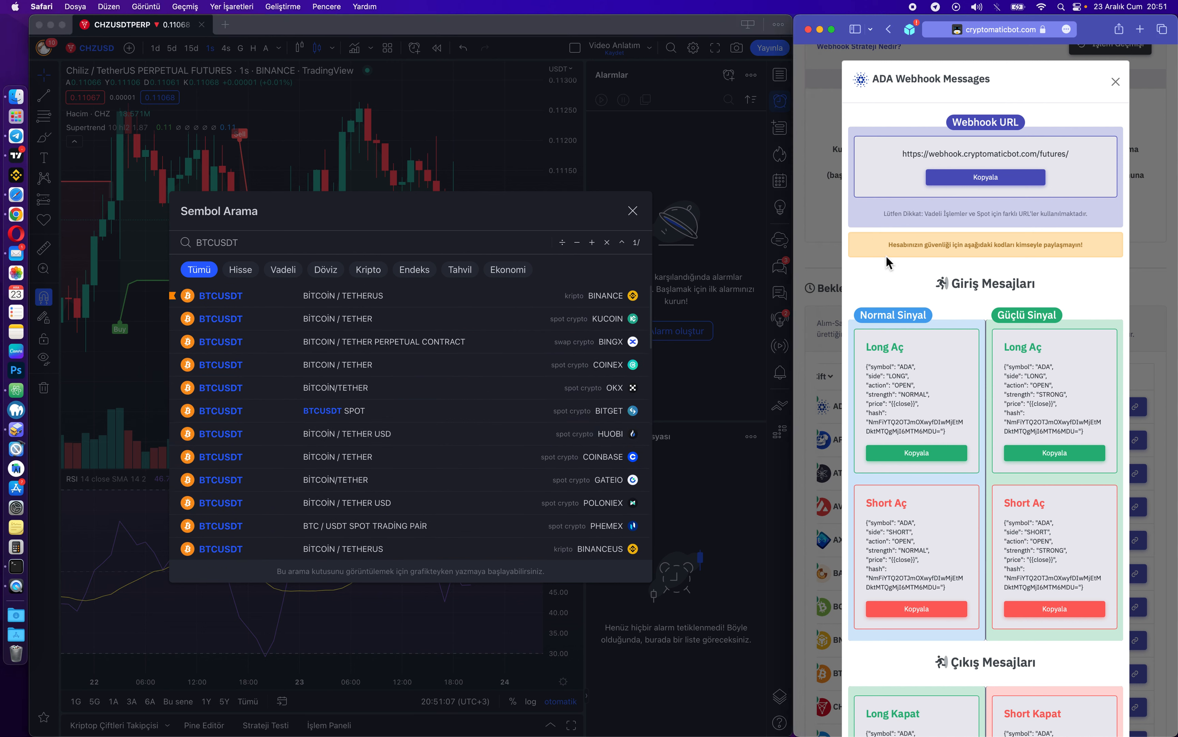
click(383, 242)
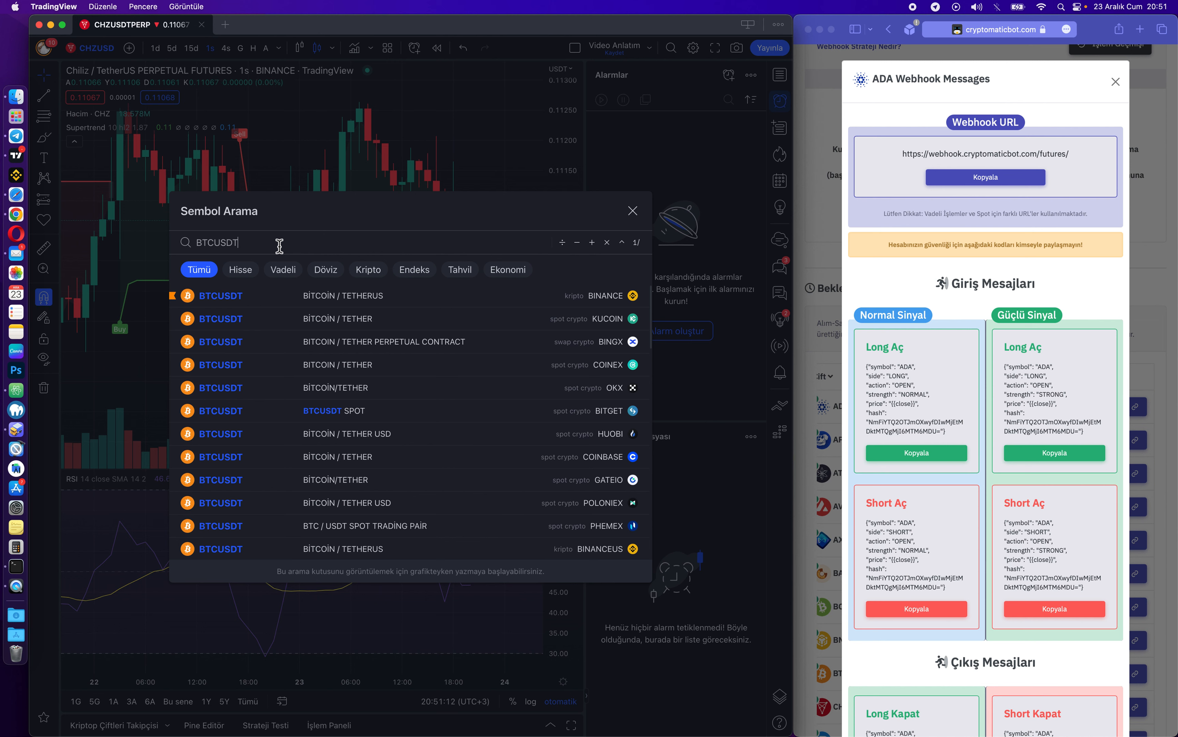
text(PERP)
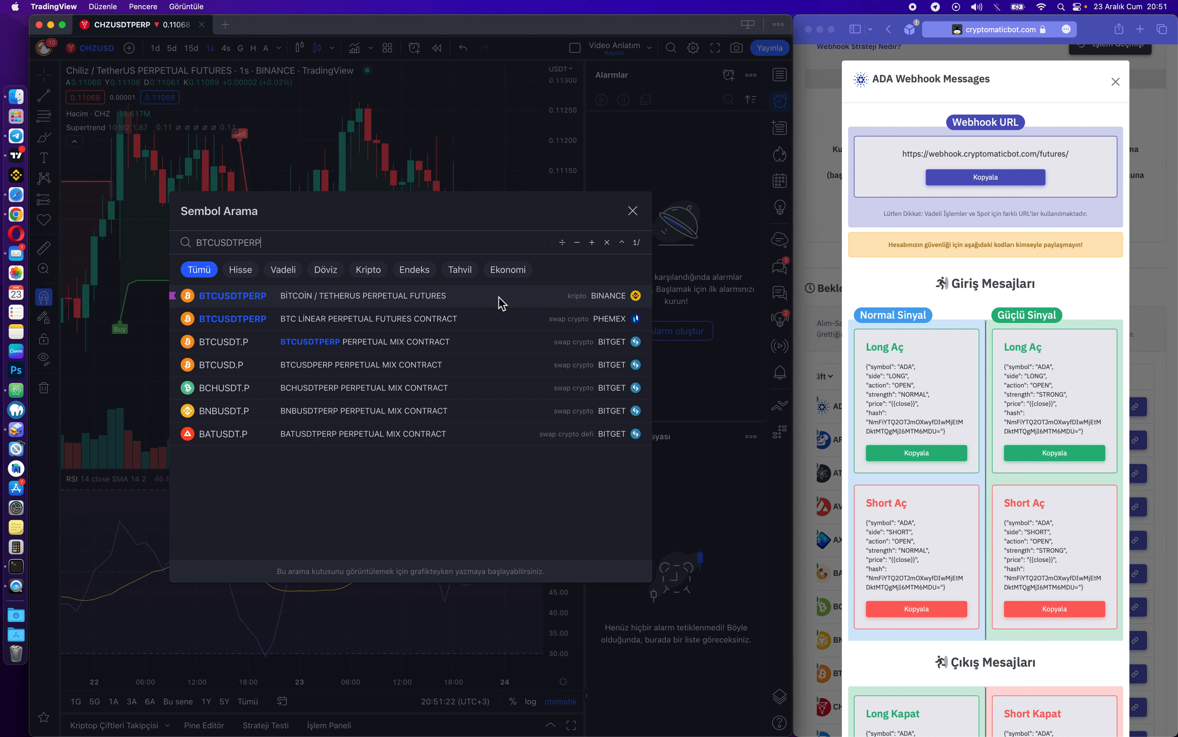
click(478, 297)
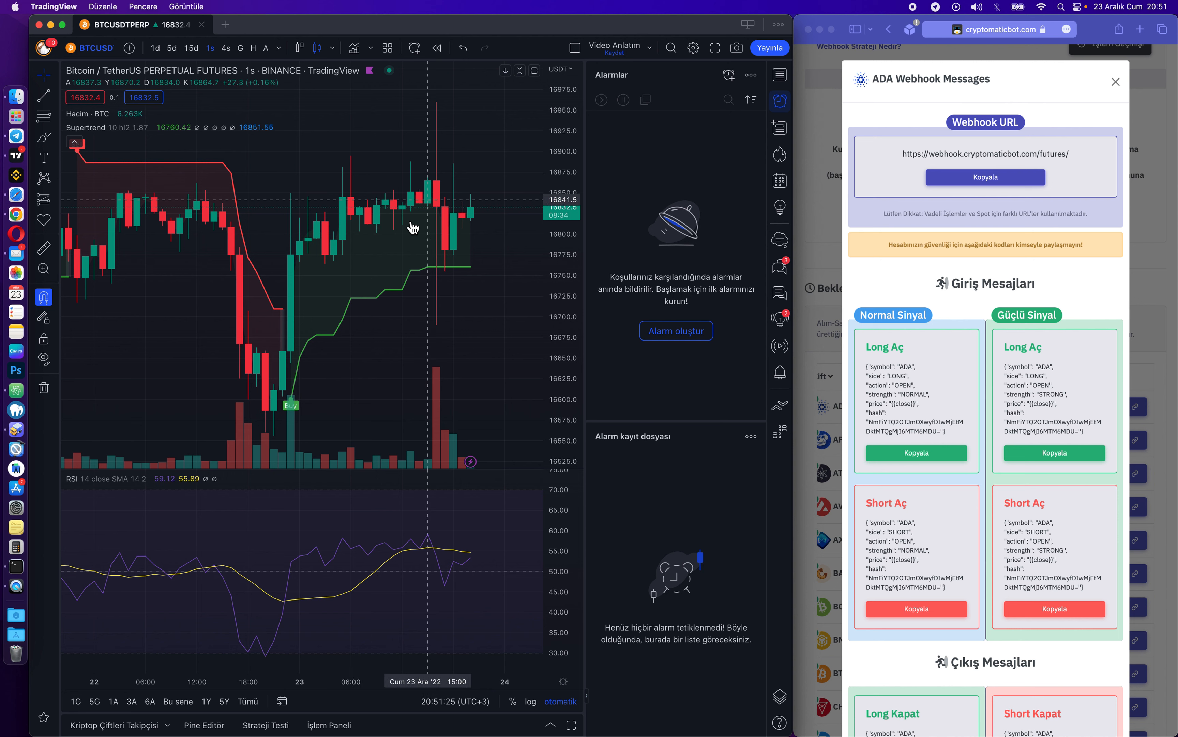
scroll(385, 243, right, 1)
scroll(287, 256, left, 3)
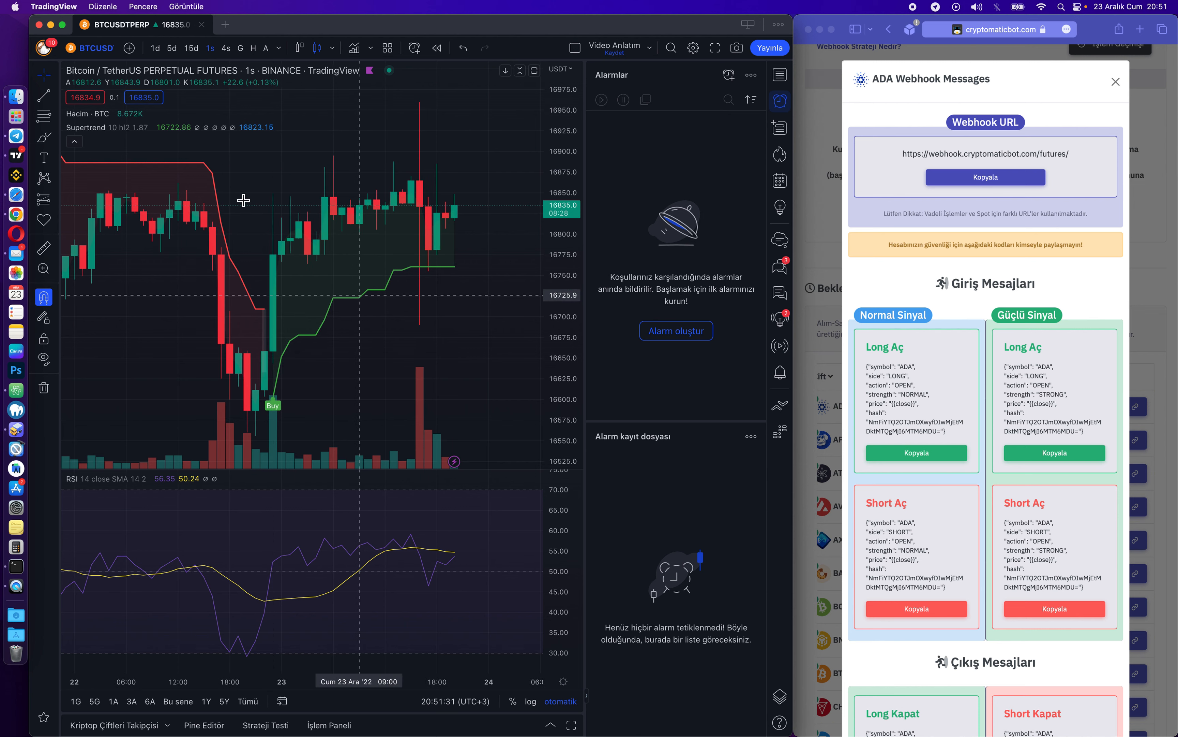
scroll(242, 197, left, 3)
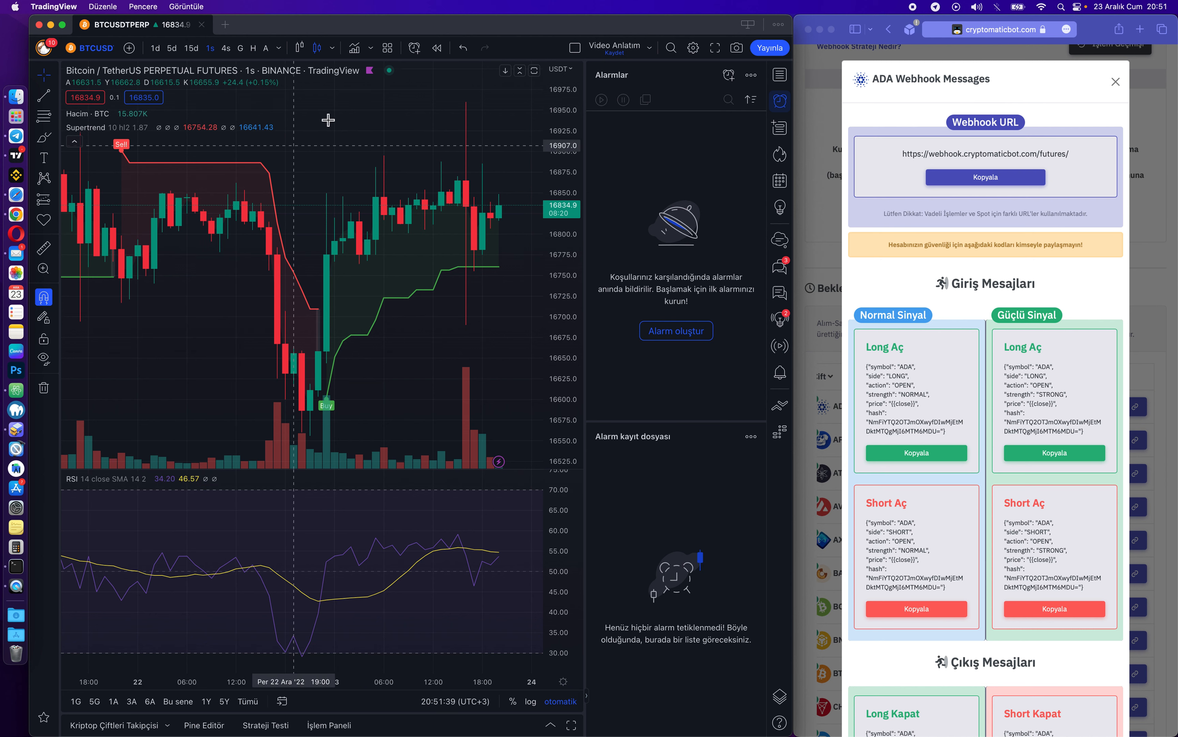
click(354, 48)
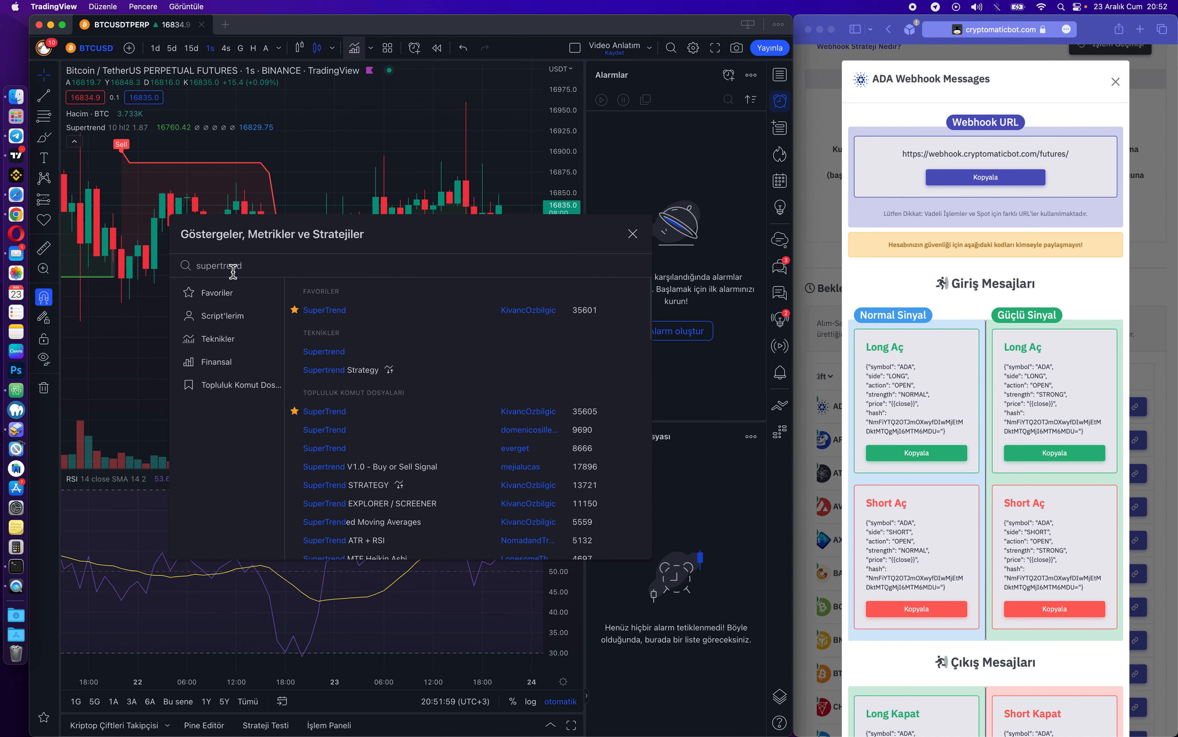
click(633, 235)
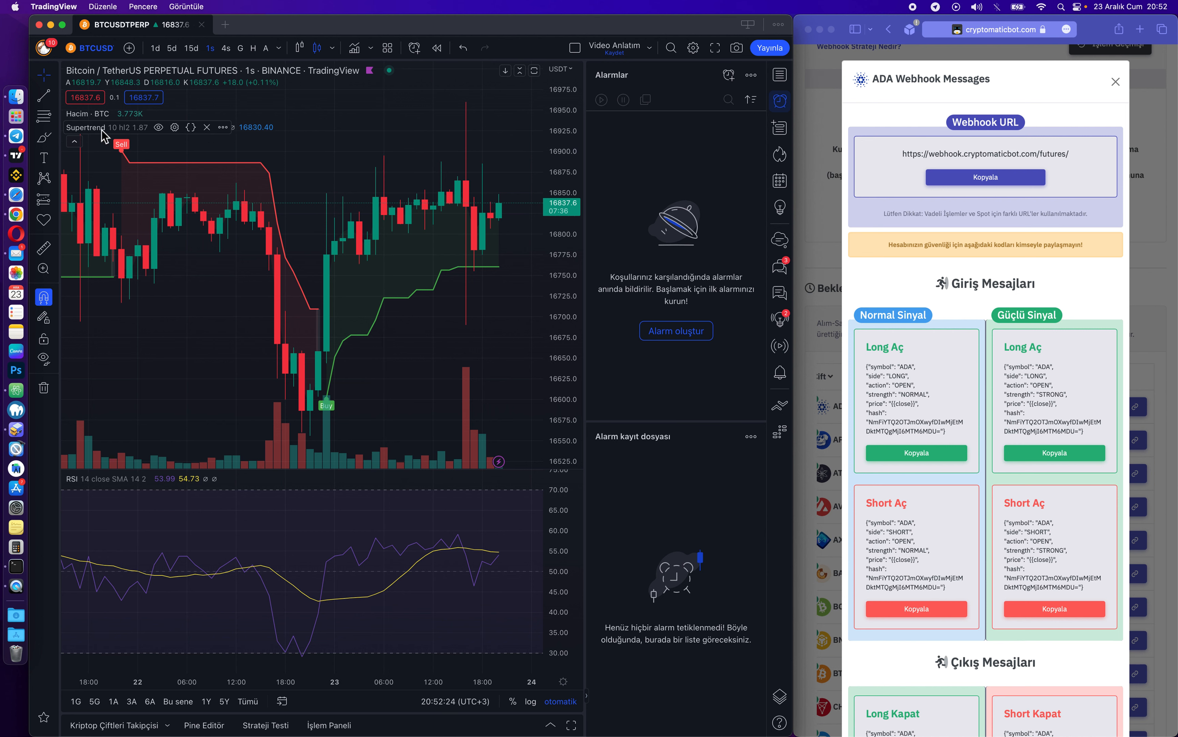
Add an alert from the Supertrend legend, opening Create Alert with the SuperTrend Buy condition.
click(223, 128)
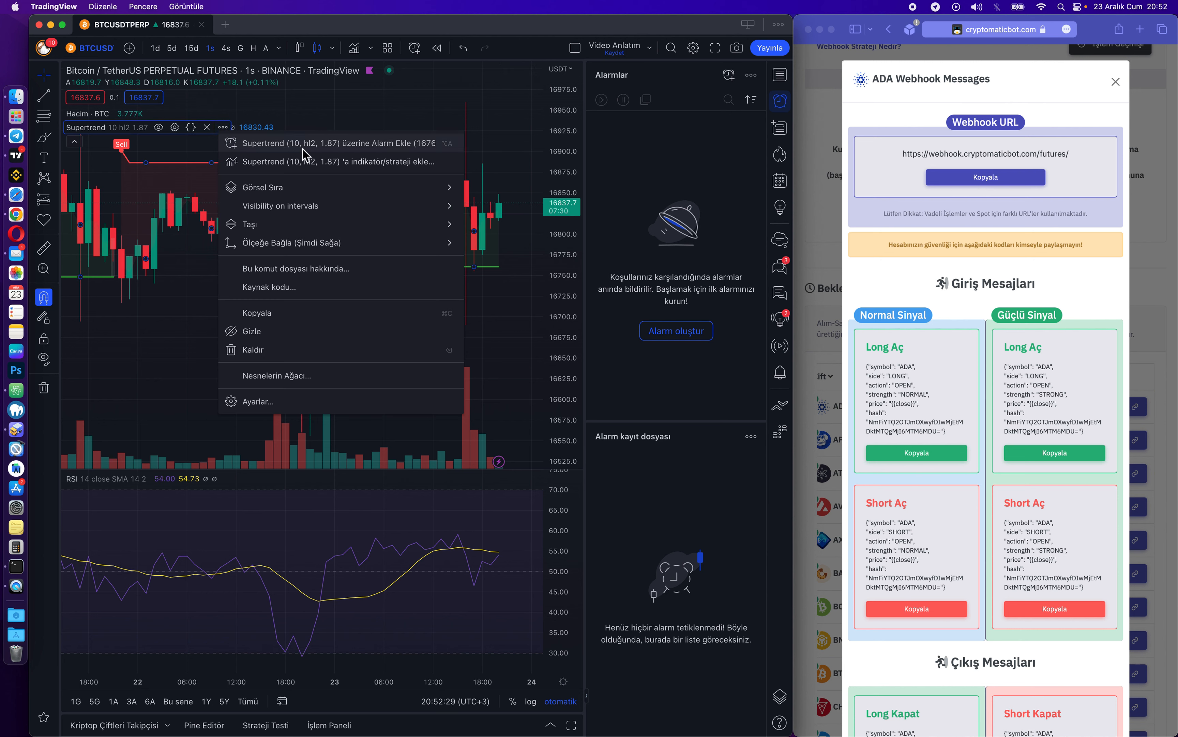
click(392, 145)
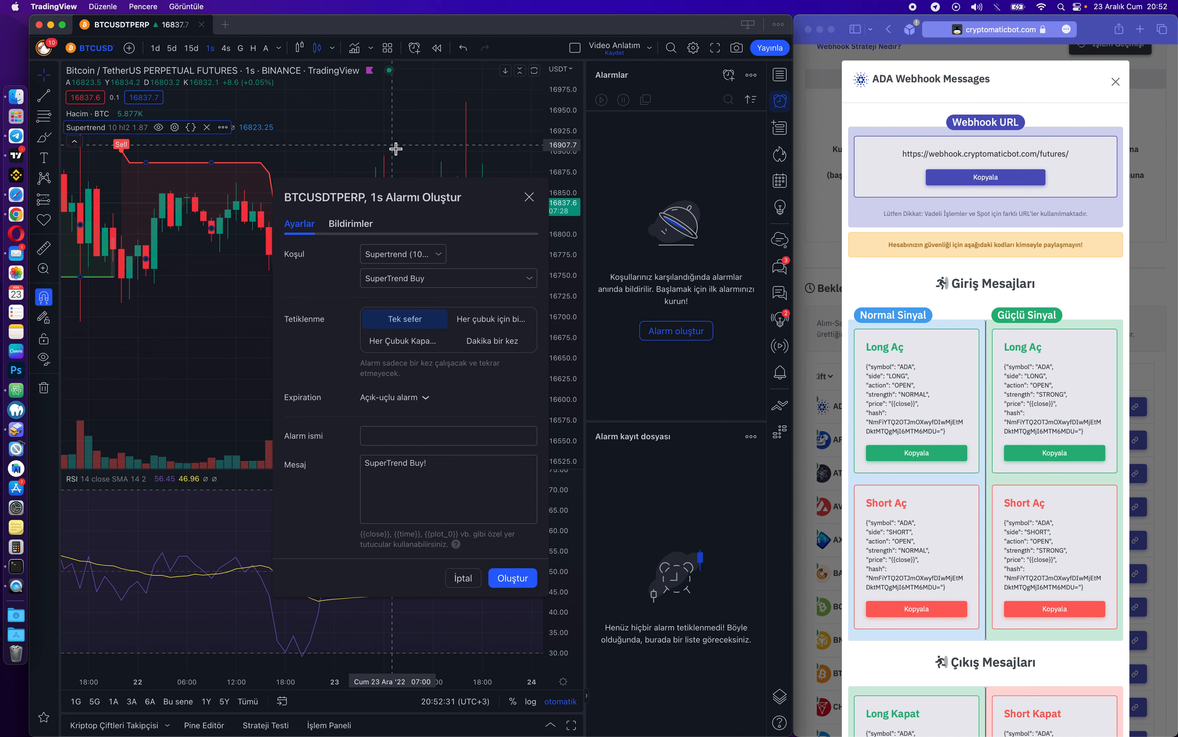
drag(466, 195, 375, 158)
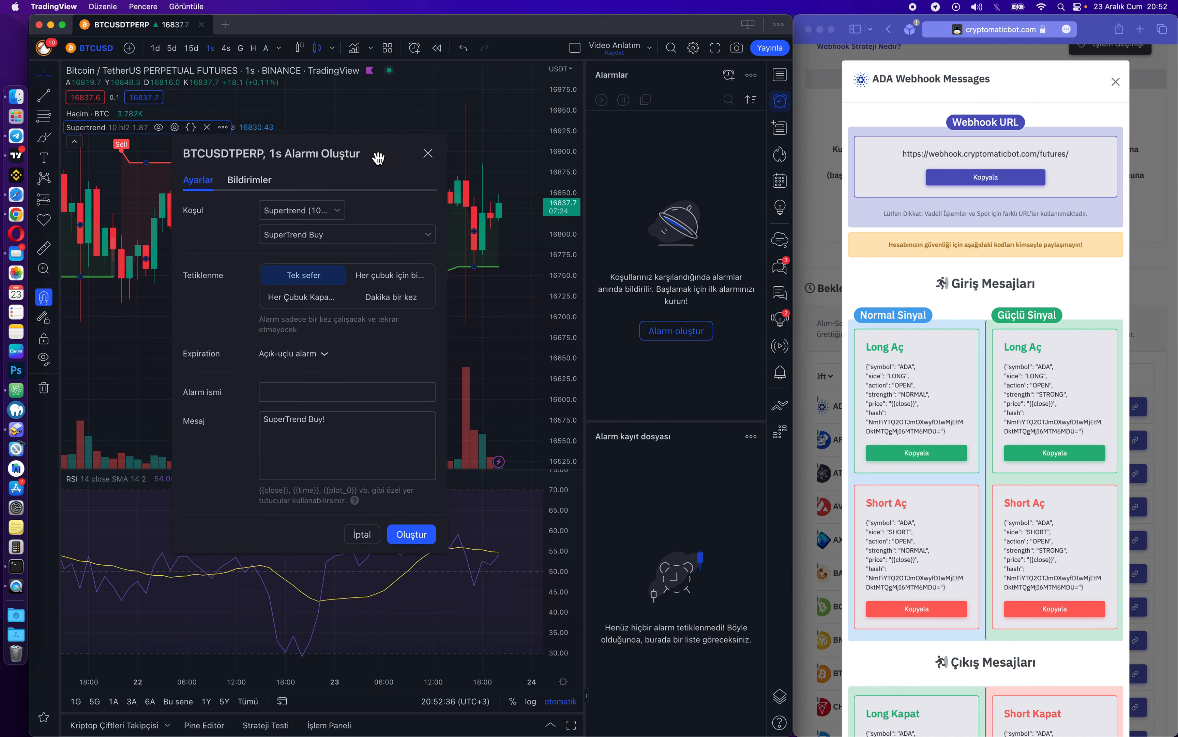
click(901, 200)
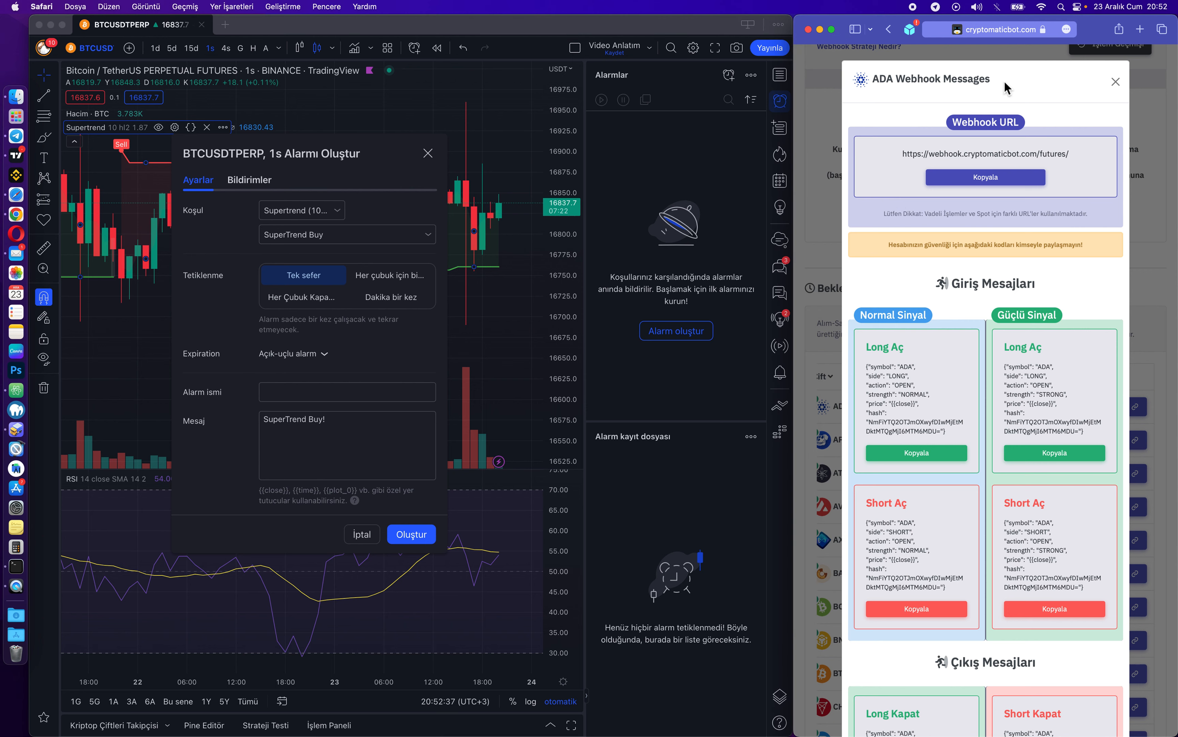
Close ADA's messages, open BTC's webhook messages and copy its futures webhook URL.
click(1115, 81)
scroll(864, 396, down, 5)
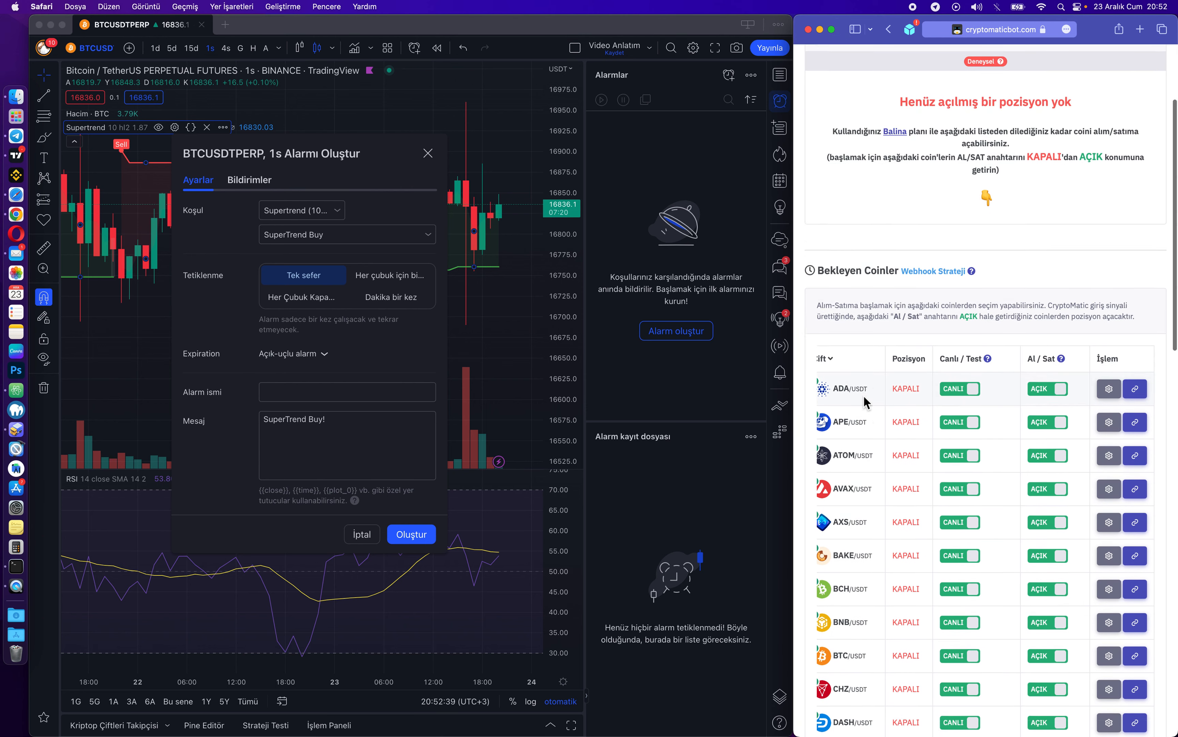
scroll(864, 395, down, 1)
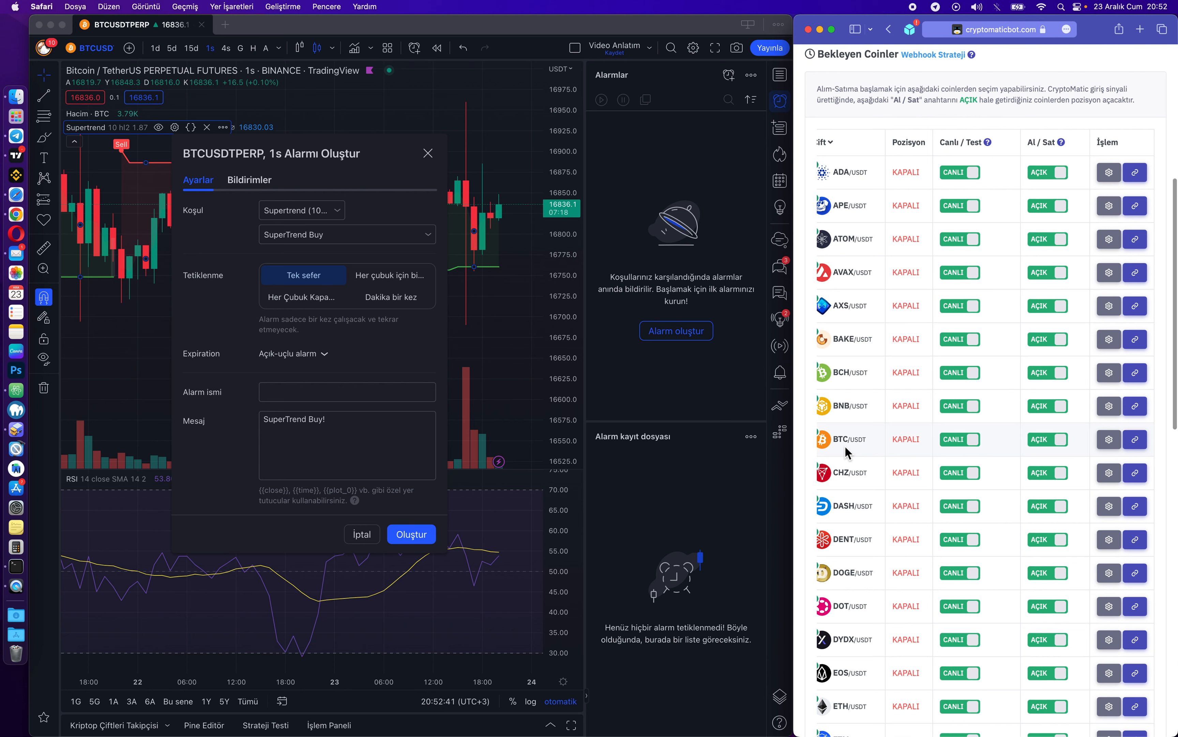
click(1140, 440)
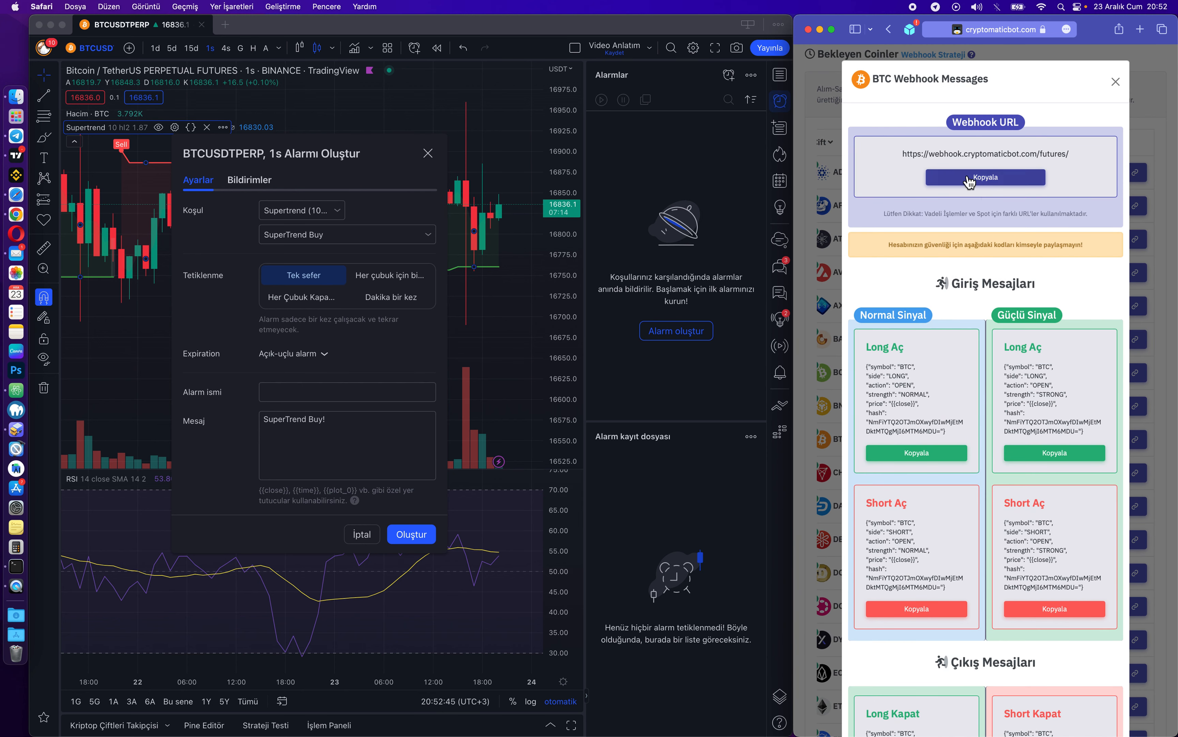
drag(951, 123, 1019, 122)
click(987, 143)
click(996, 189)
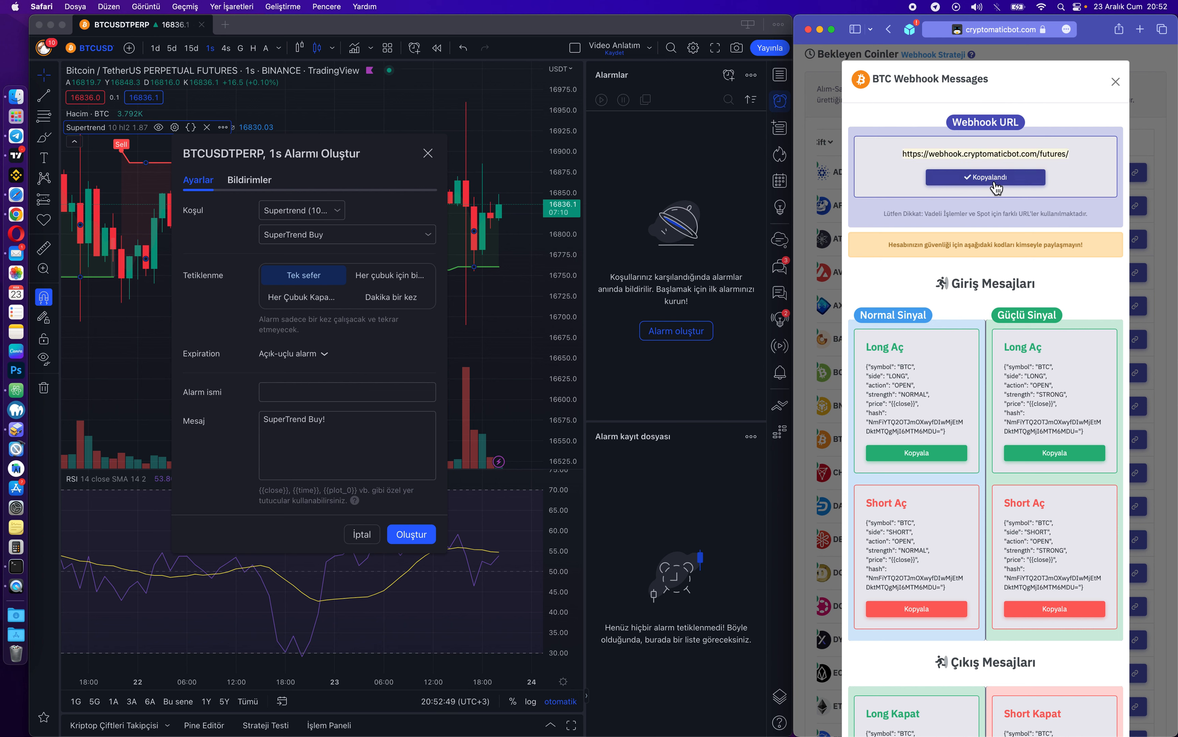
click(248, 184)
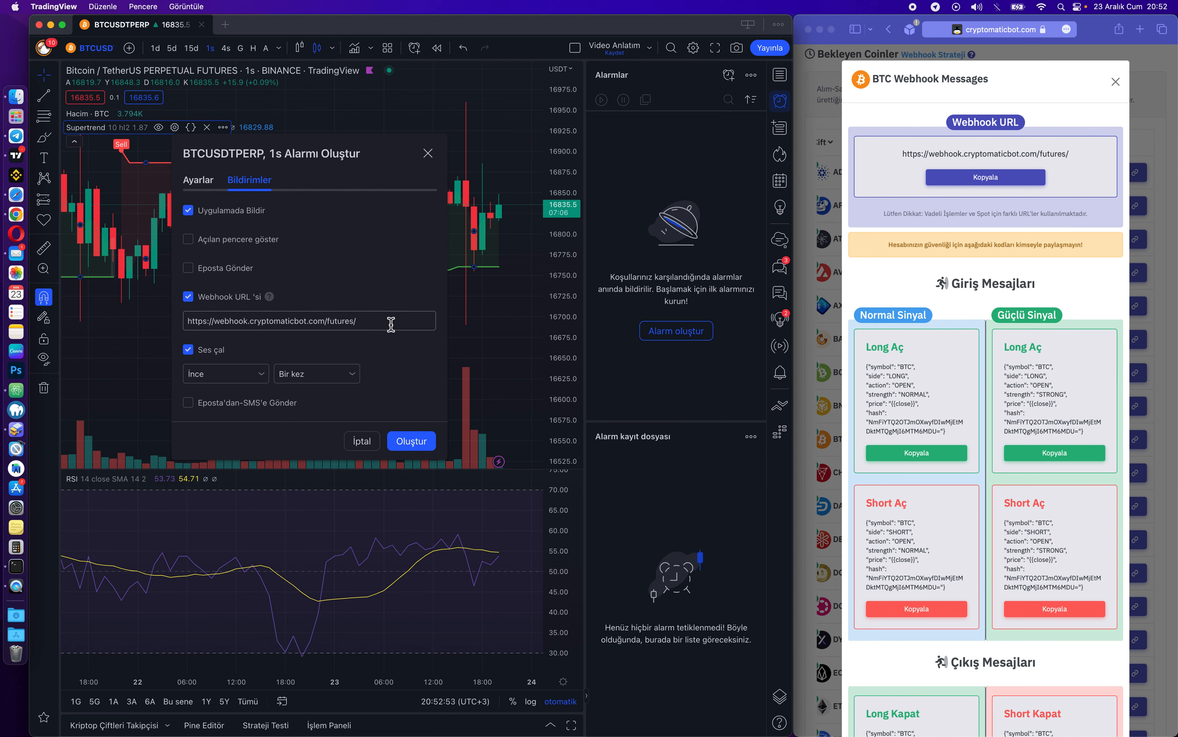
drag(389, 324, 182, 325)
click(287, 325)
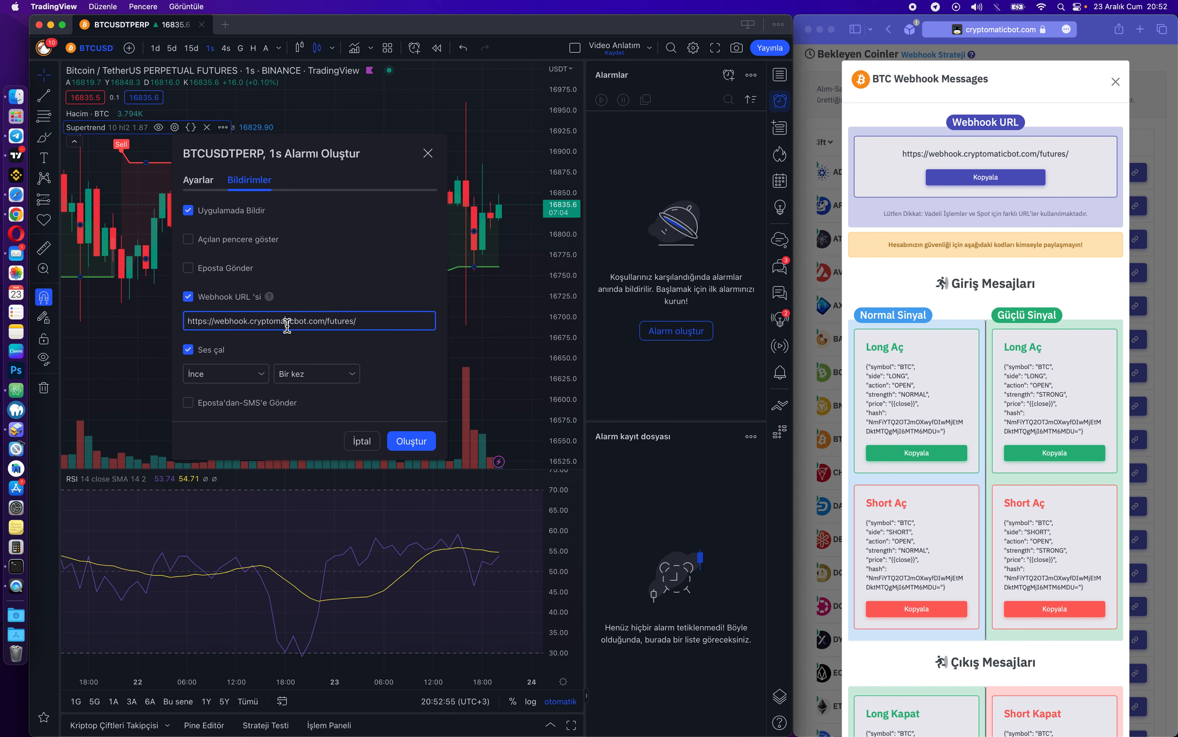
triple_click(380, 322)
click(967, 203)
click(991, 181)
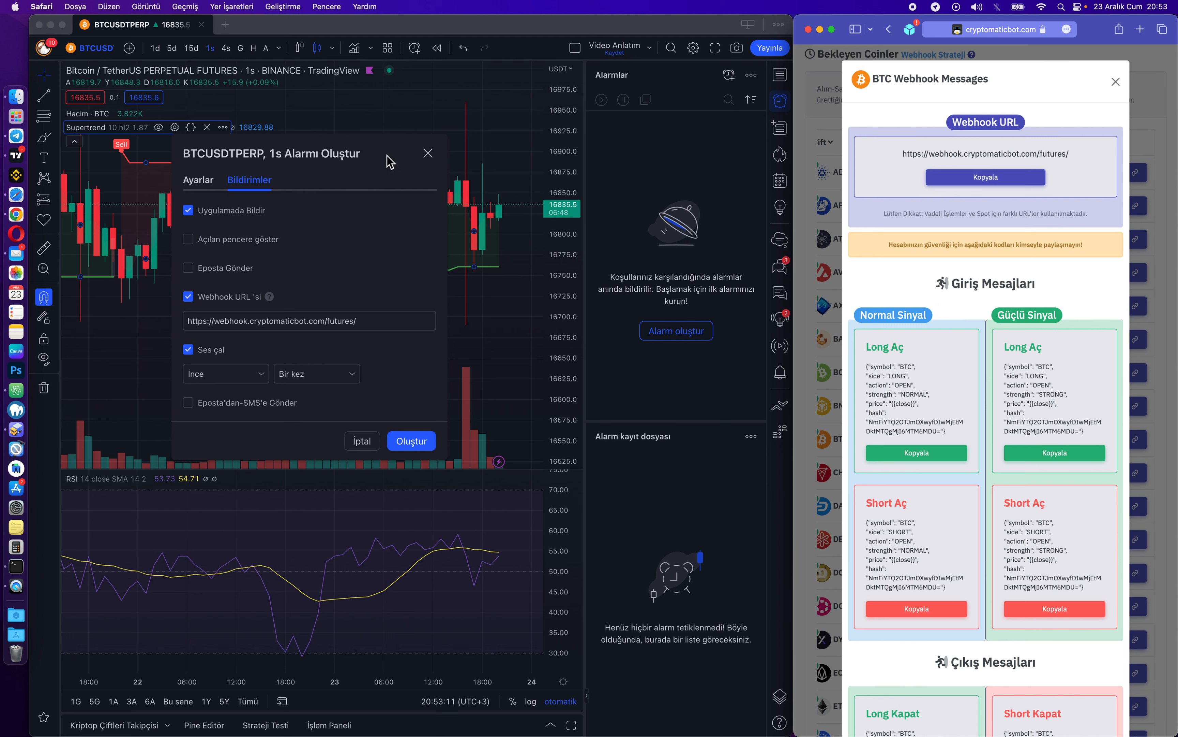
click(393, 164)
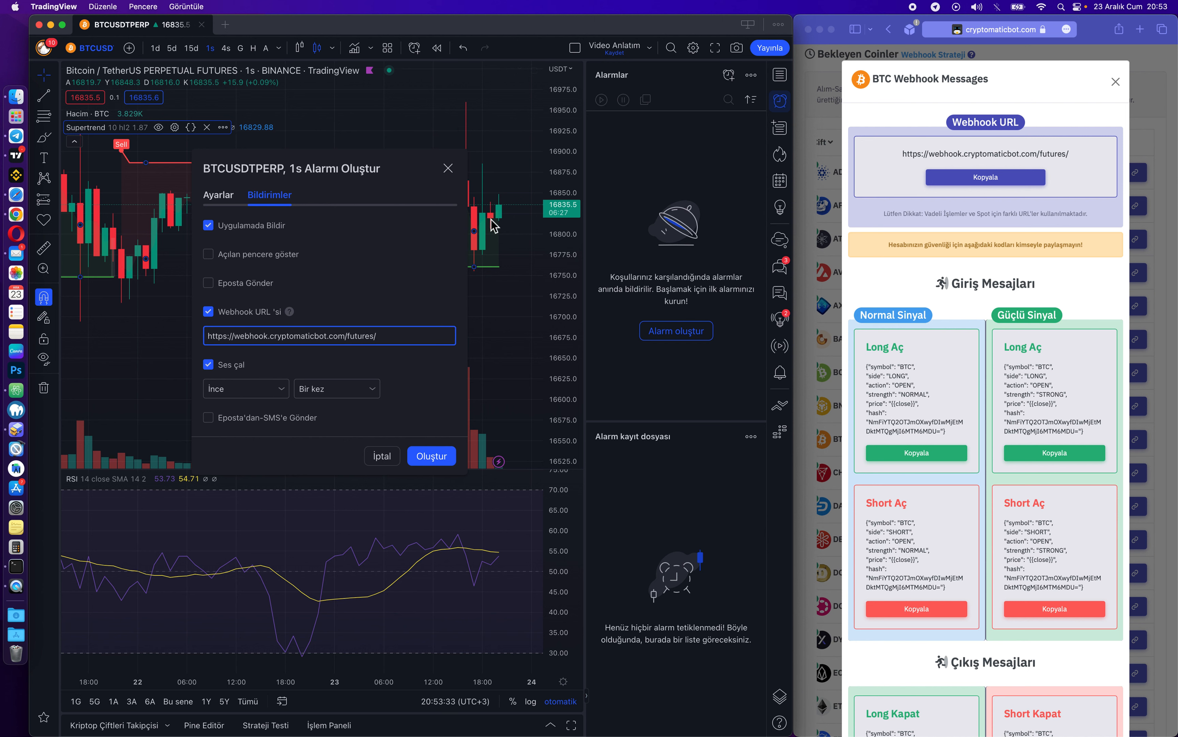
Choose the İnce alert sound and return to the alert's Ayarlar tab.
click(275, 389)
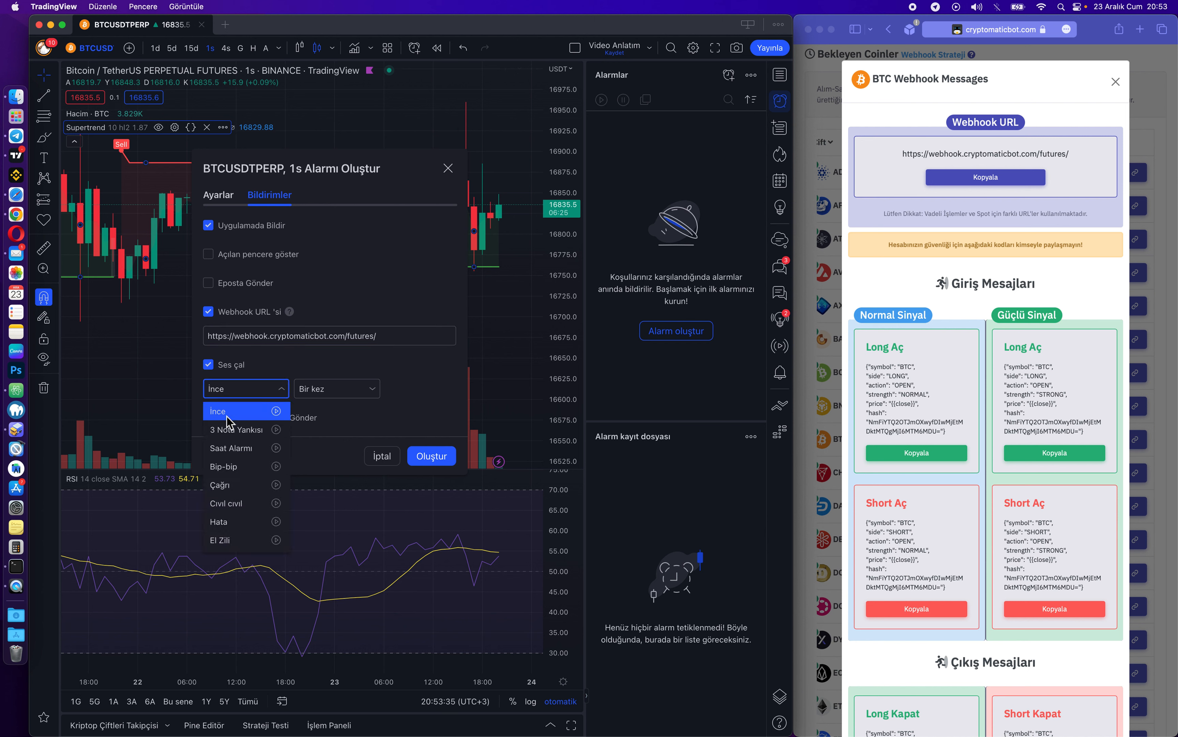
click(276, 411)
click(366, 377)
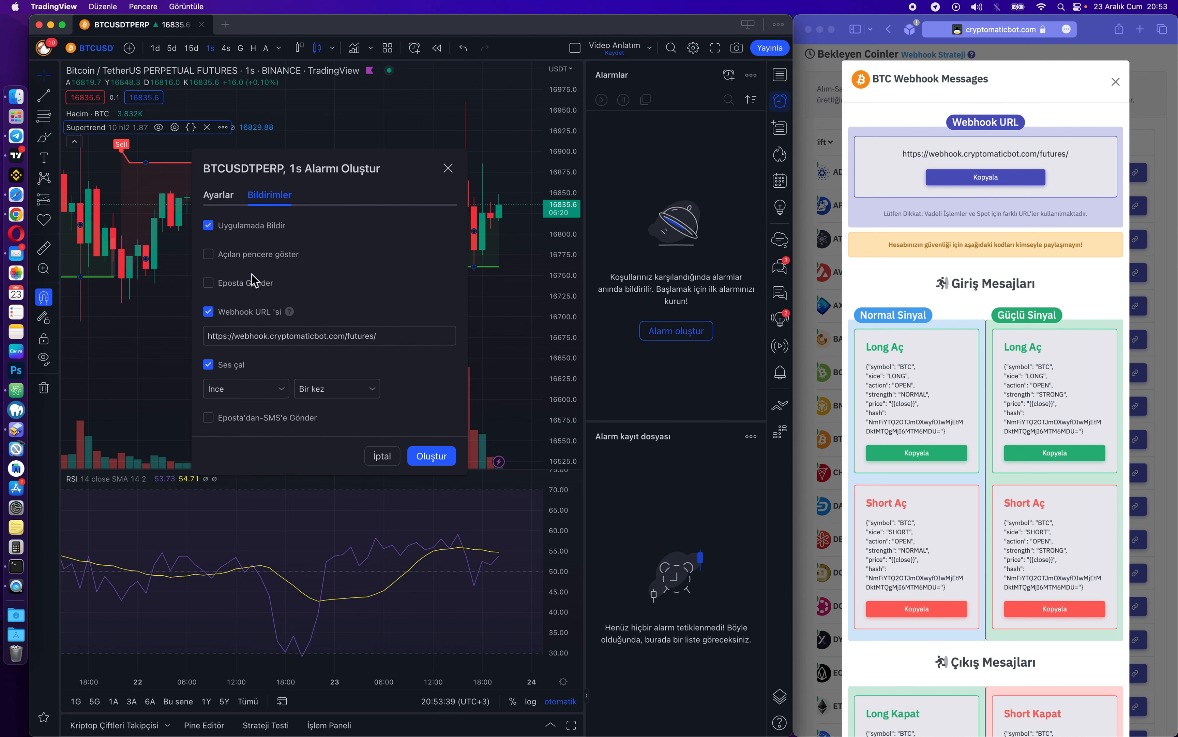
click(218, 194)
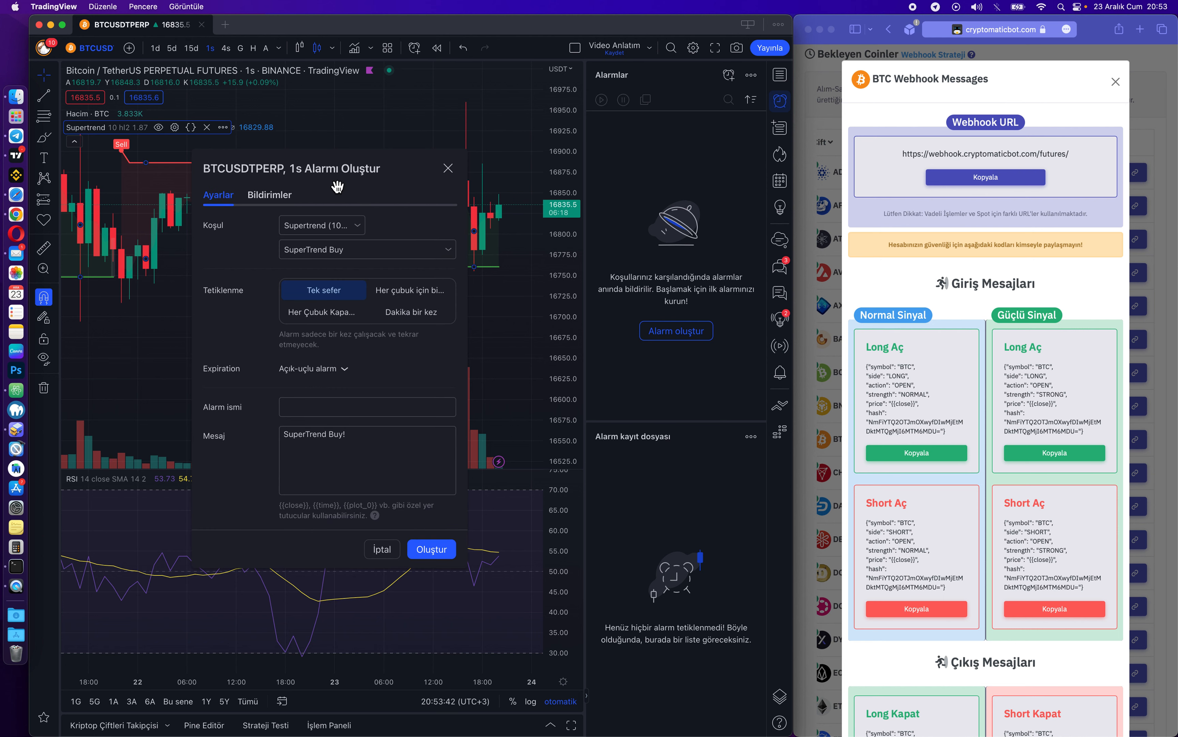
Keep SuperTrend Buy as condition and set trigger to 'Her Çubuk Kapanışında bir kez'.
drag(409, 171, 433, 197)
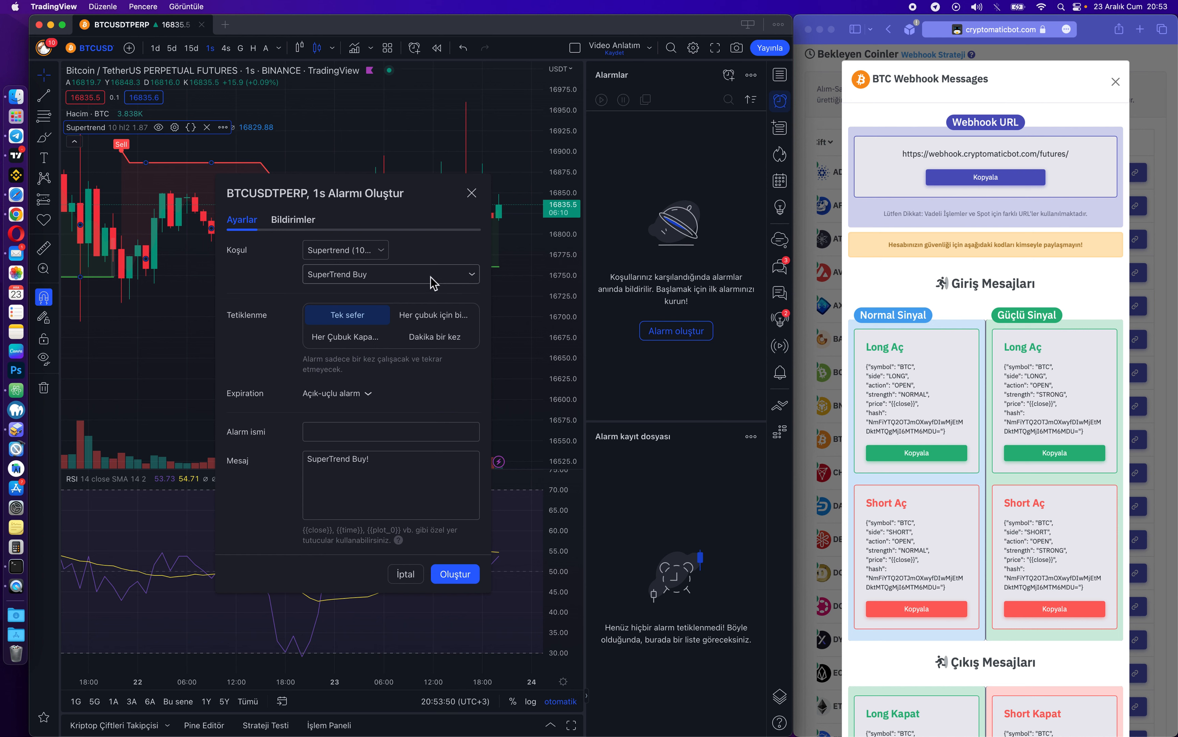
click(363, 284)
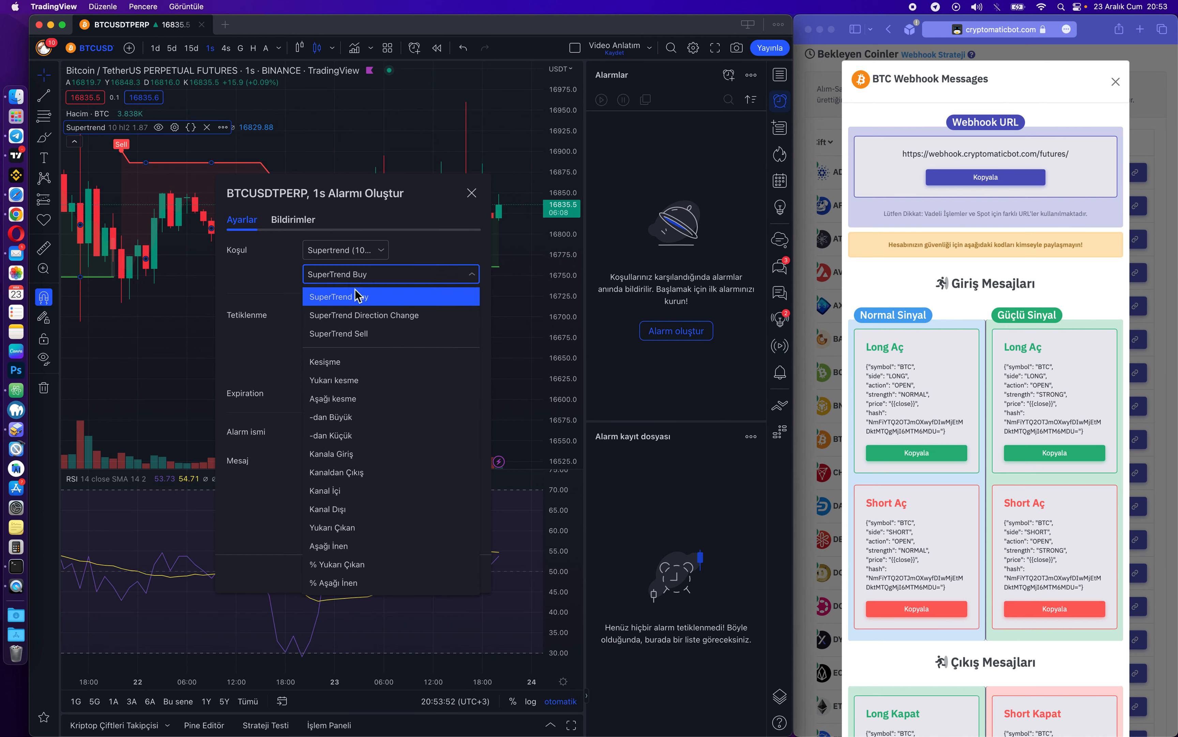
click(406, 298)
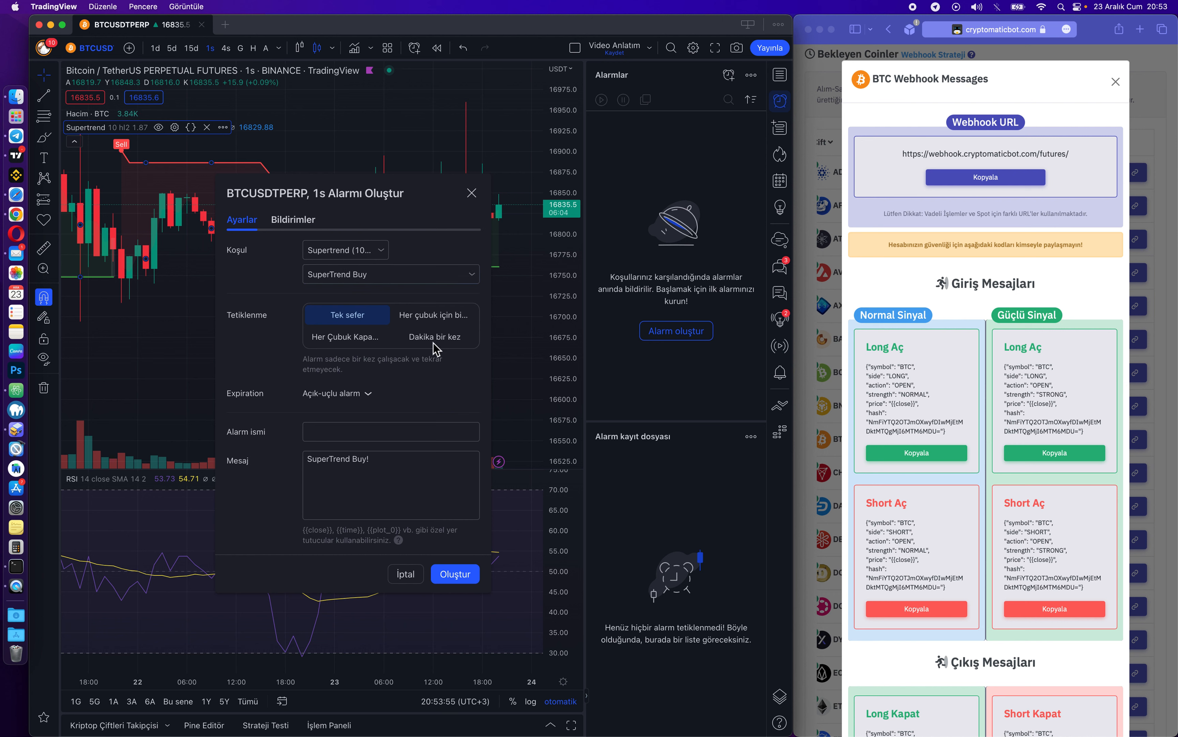
click(332, 346)
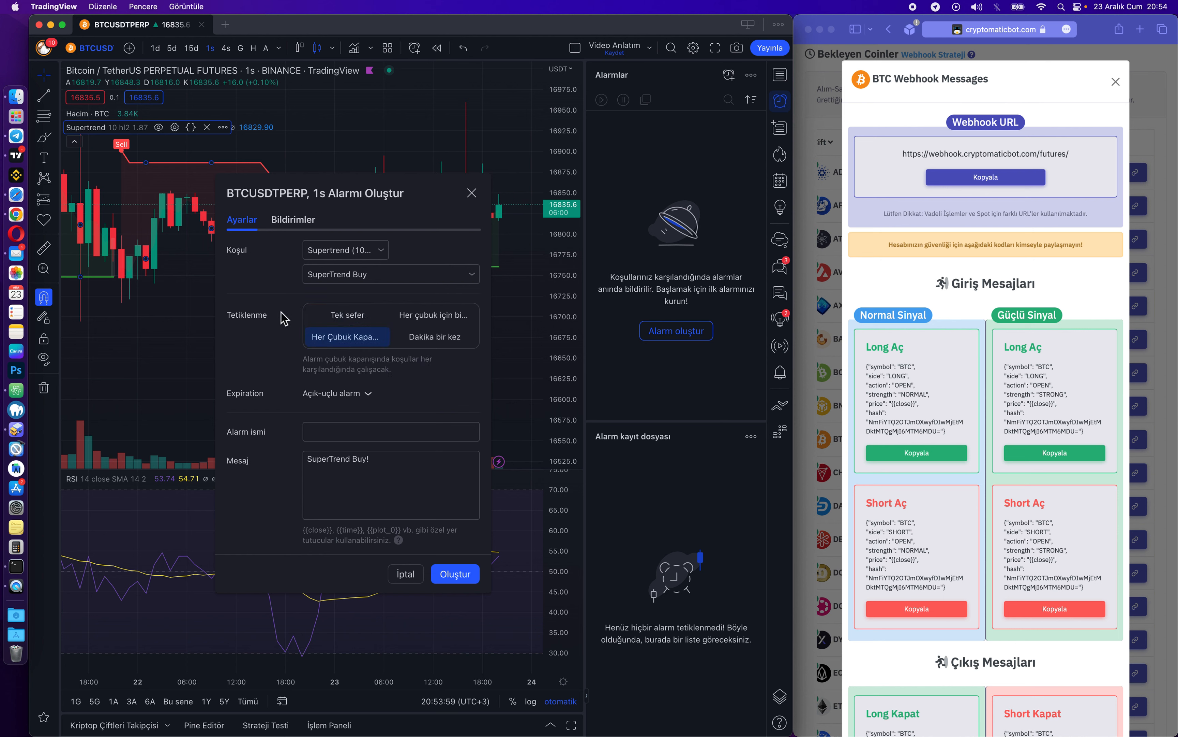
drag(447, 200, 710, 215)
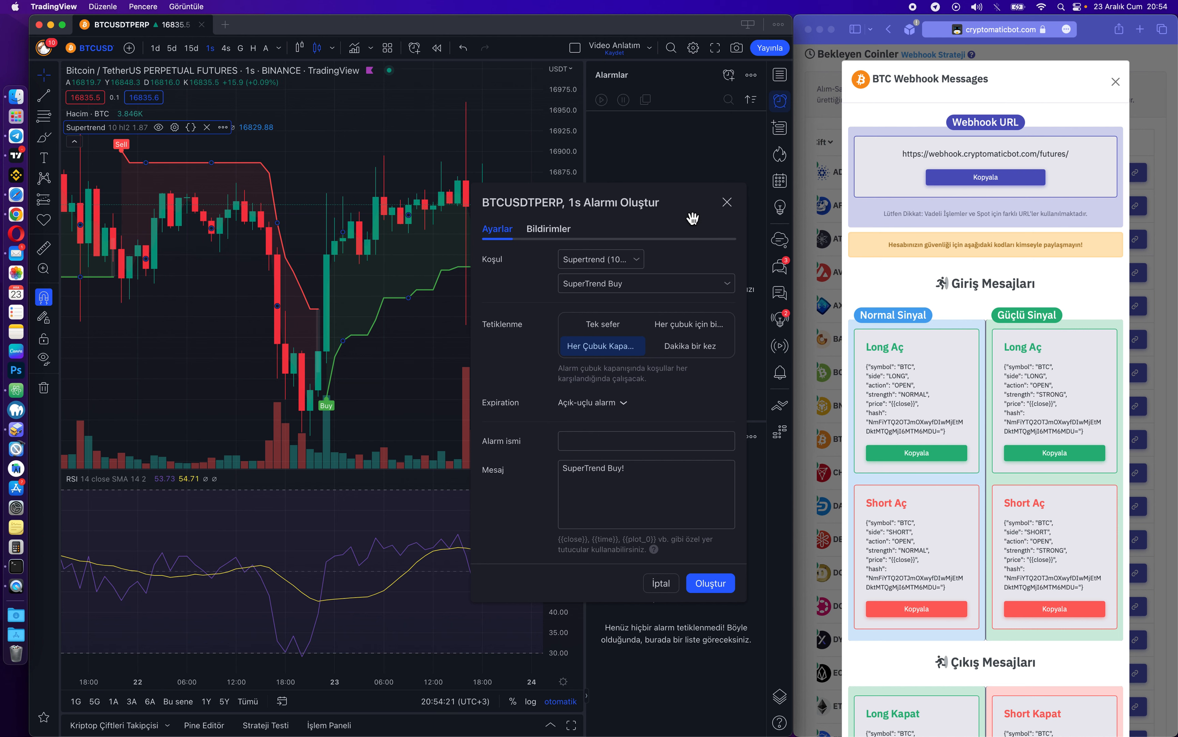
drag(692, 214, 481, 211)
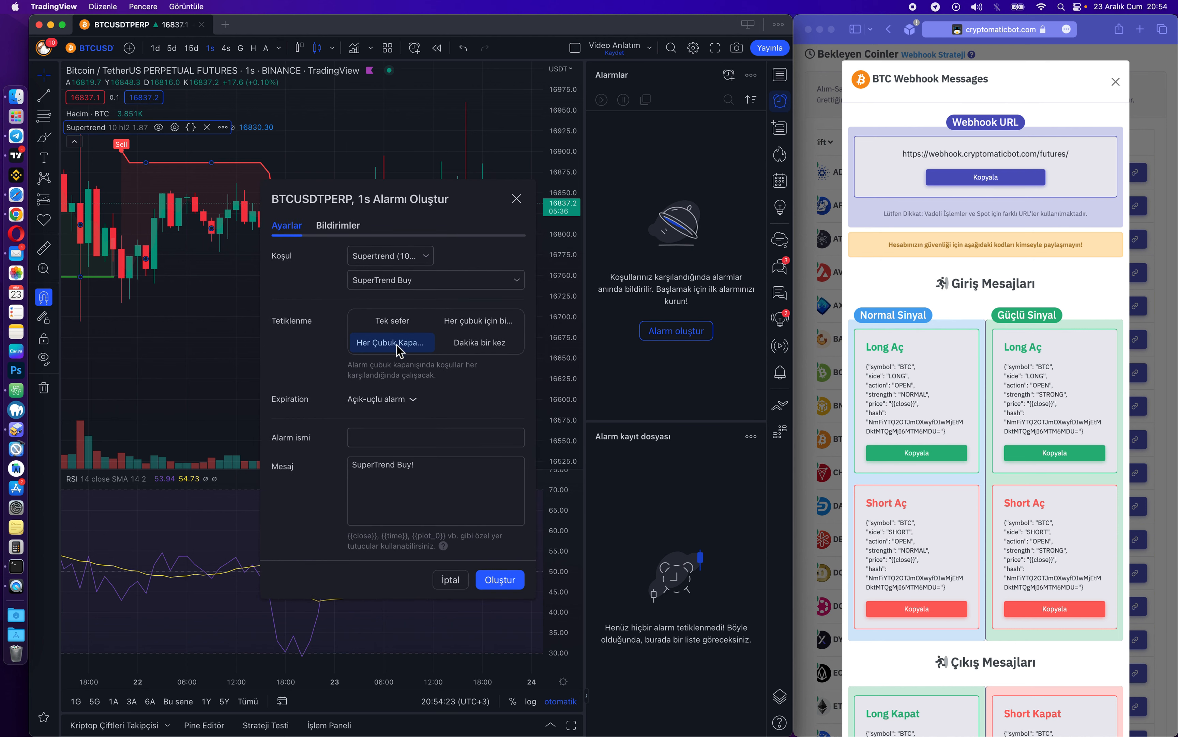
Copy BTC's strong-signal Long Aç message from CryptoMatic Bot.
click(435, 441)
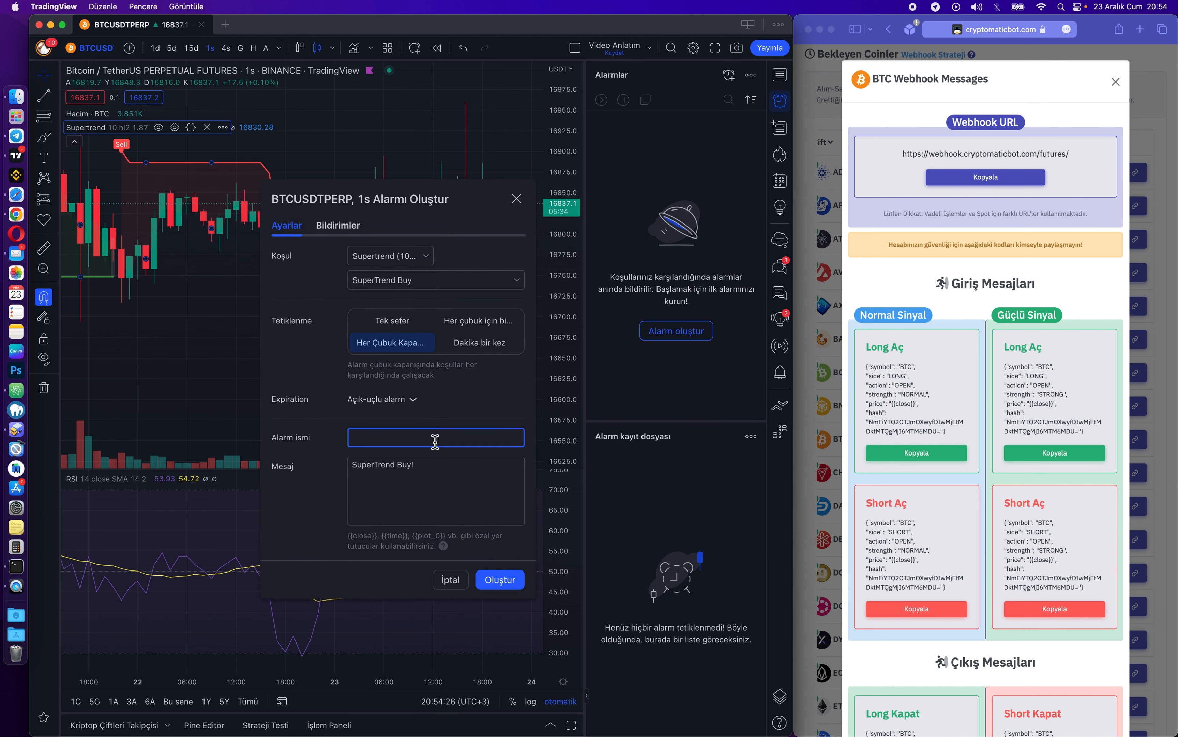
click(988, 348)
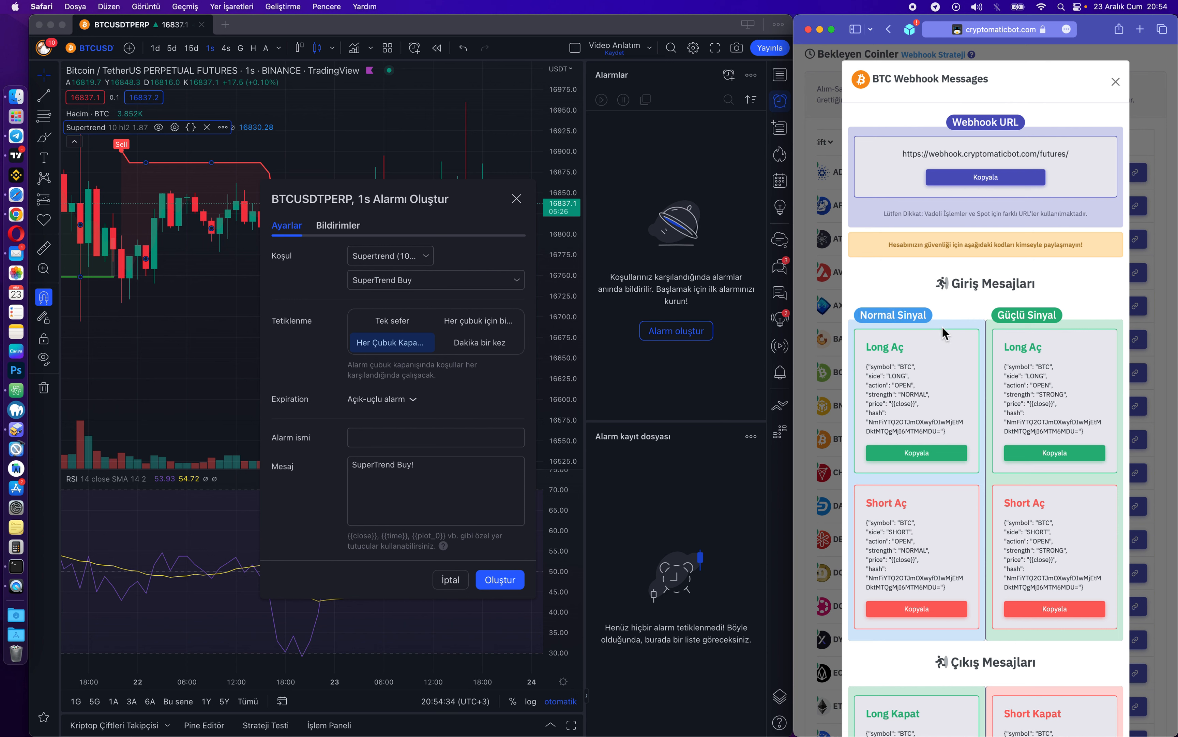
scroll(1061, 325, down, 3)
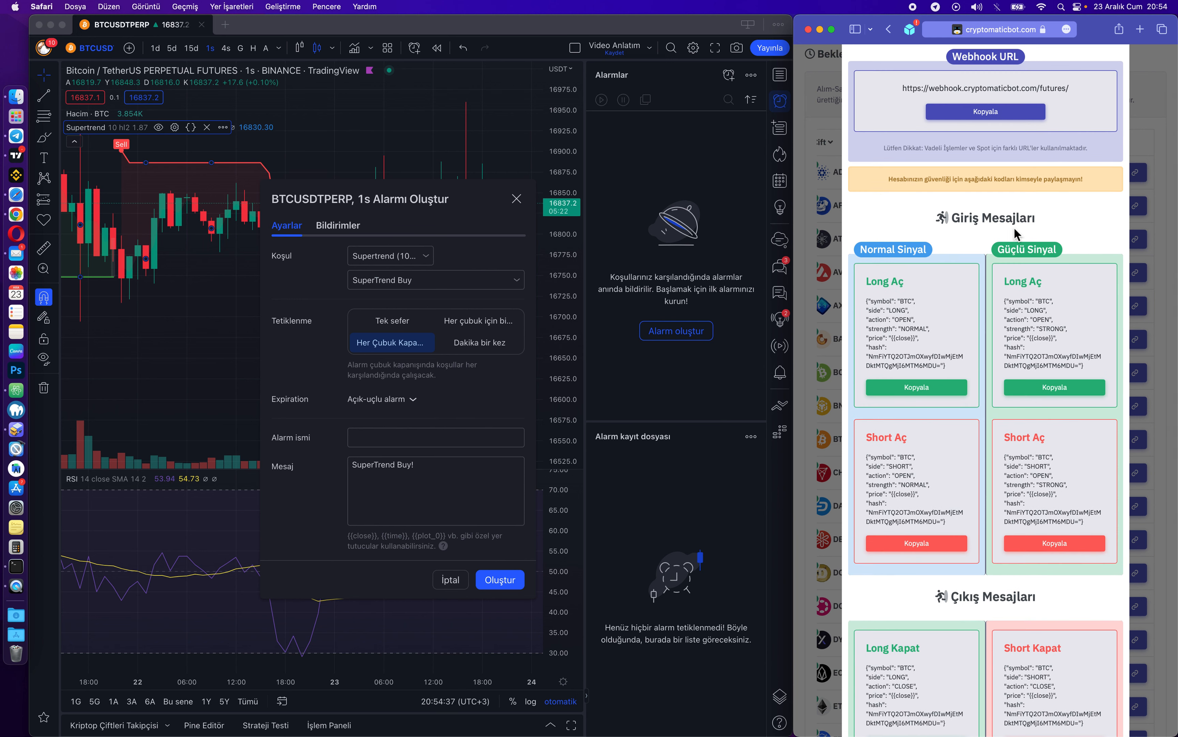
scroll(1013, 225, up, 4)
scroll(1012, 226, down, 2)
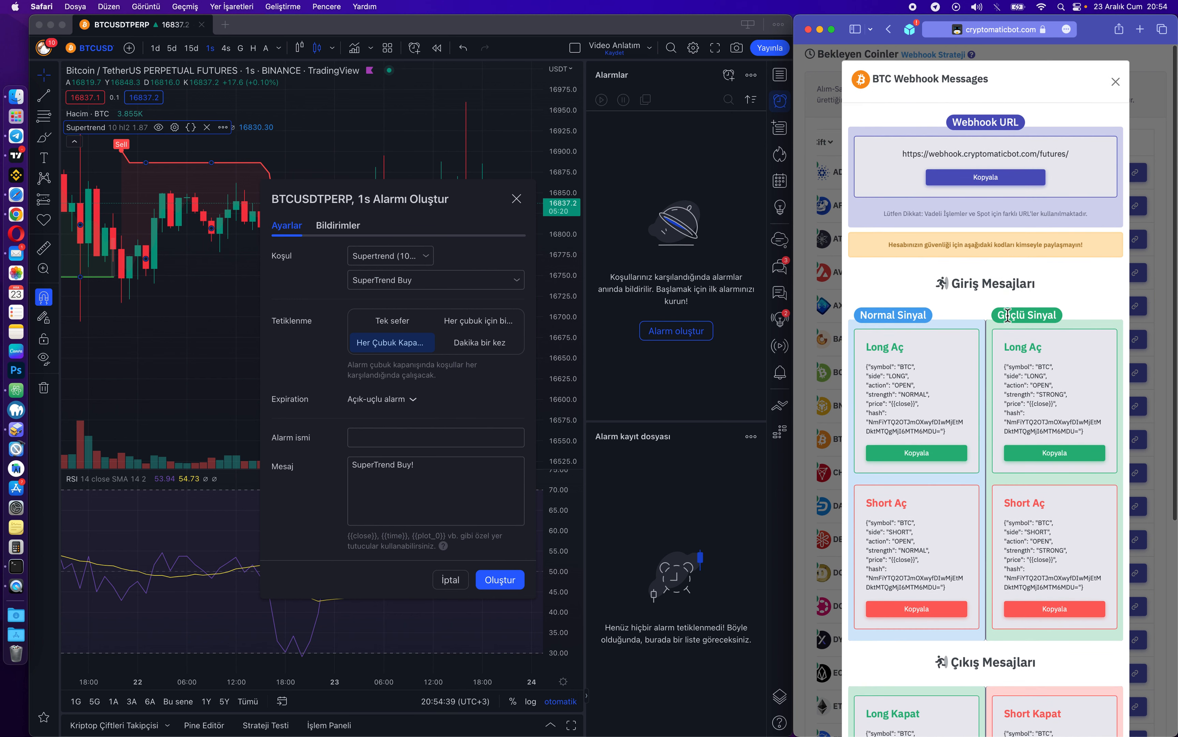
click(1053, 451)
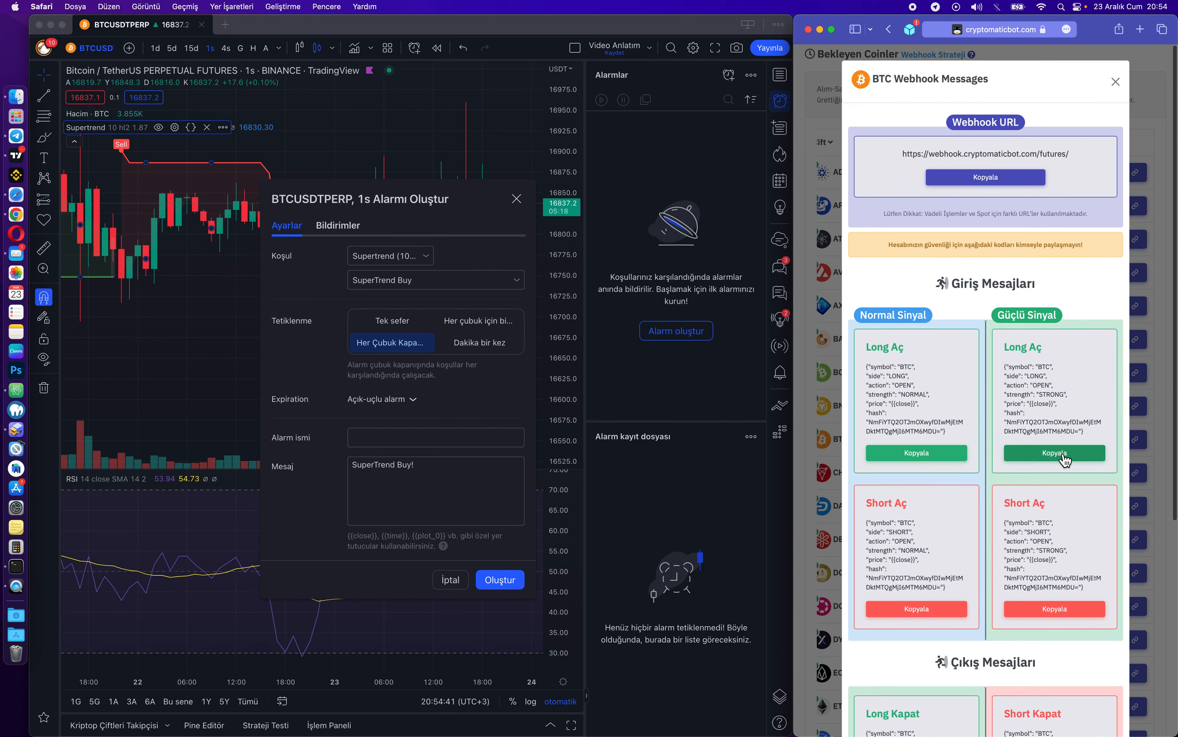
Replace the alert message with the copied JSON and create the BTC GÜÇLÜ LONG alert.
click(434, 438)
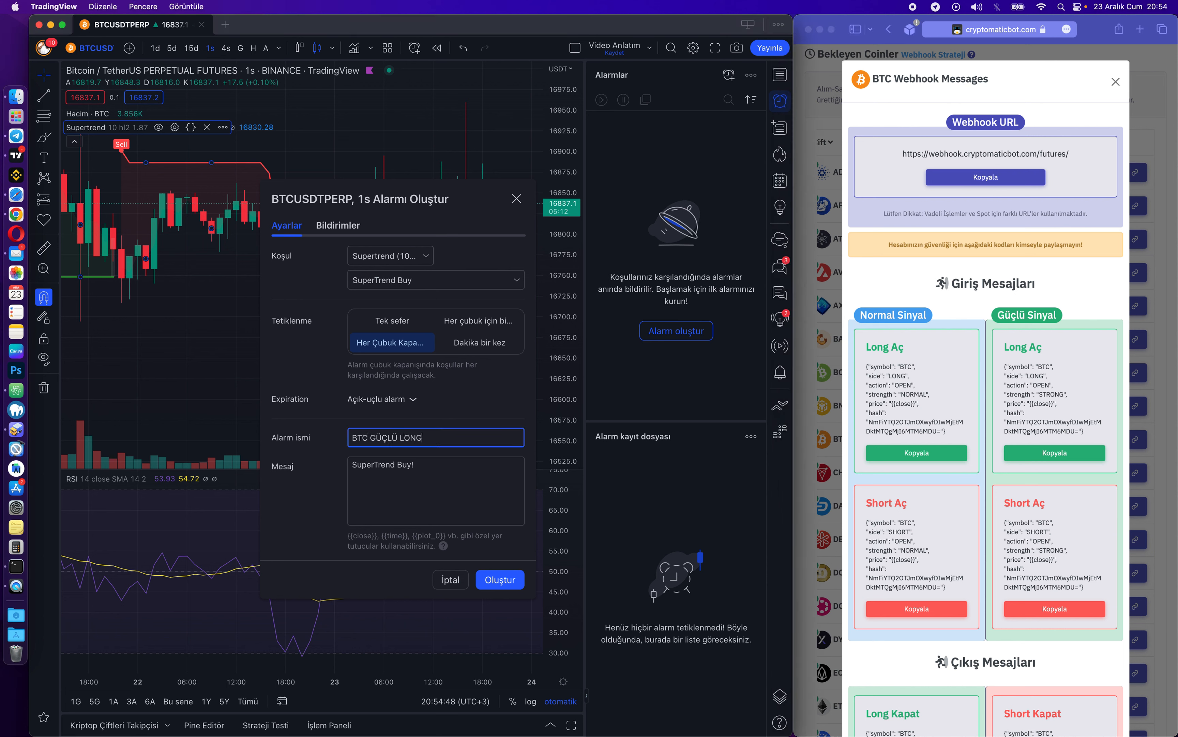
click(445, 468)
key(super+a)
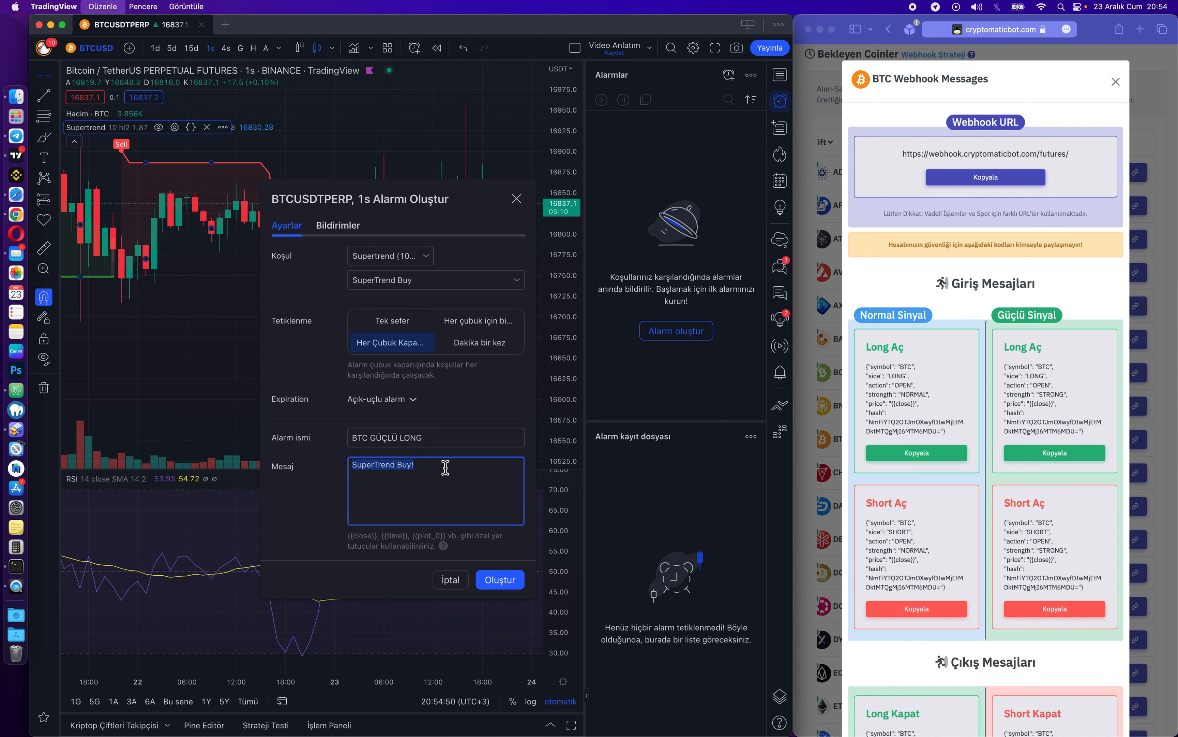
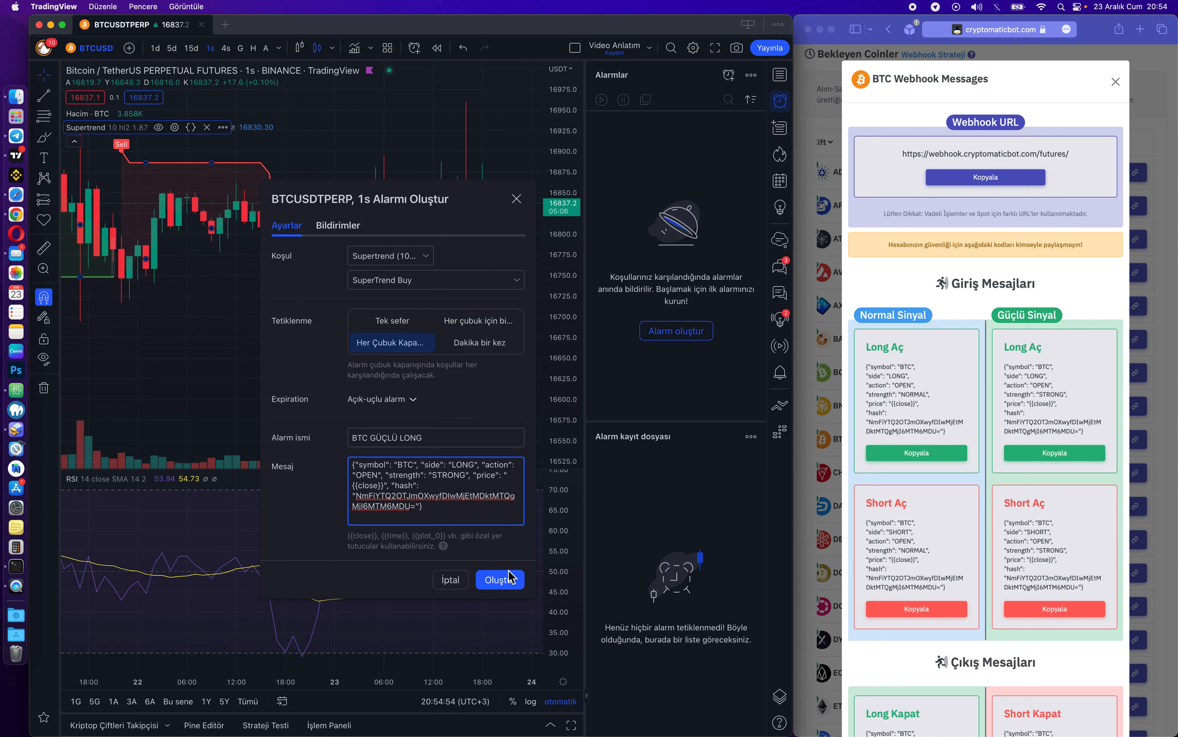
click(502, 587)
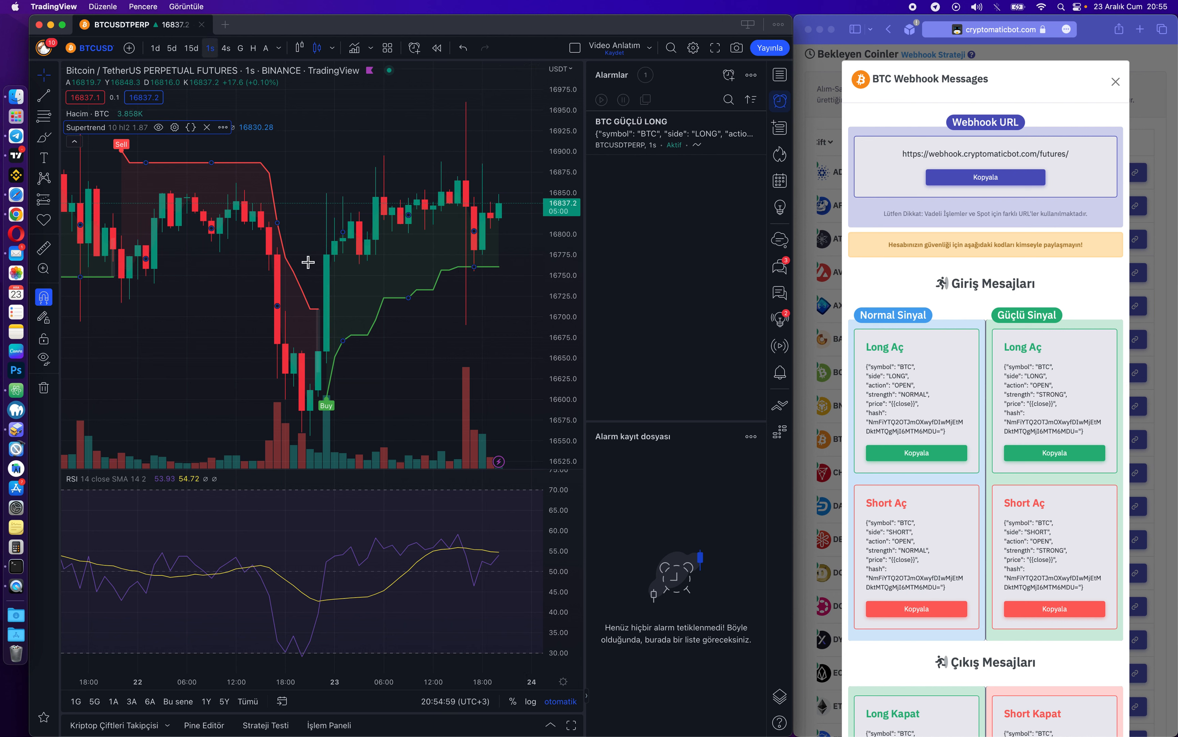
Open the Supertrend legend's '...' options menu on the BTCUSDTPERP chart.
mouse_move(662, 138)
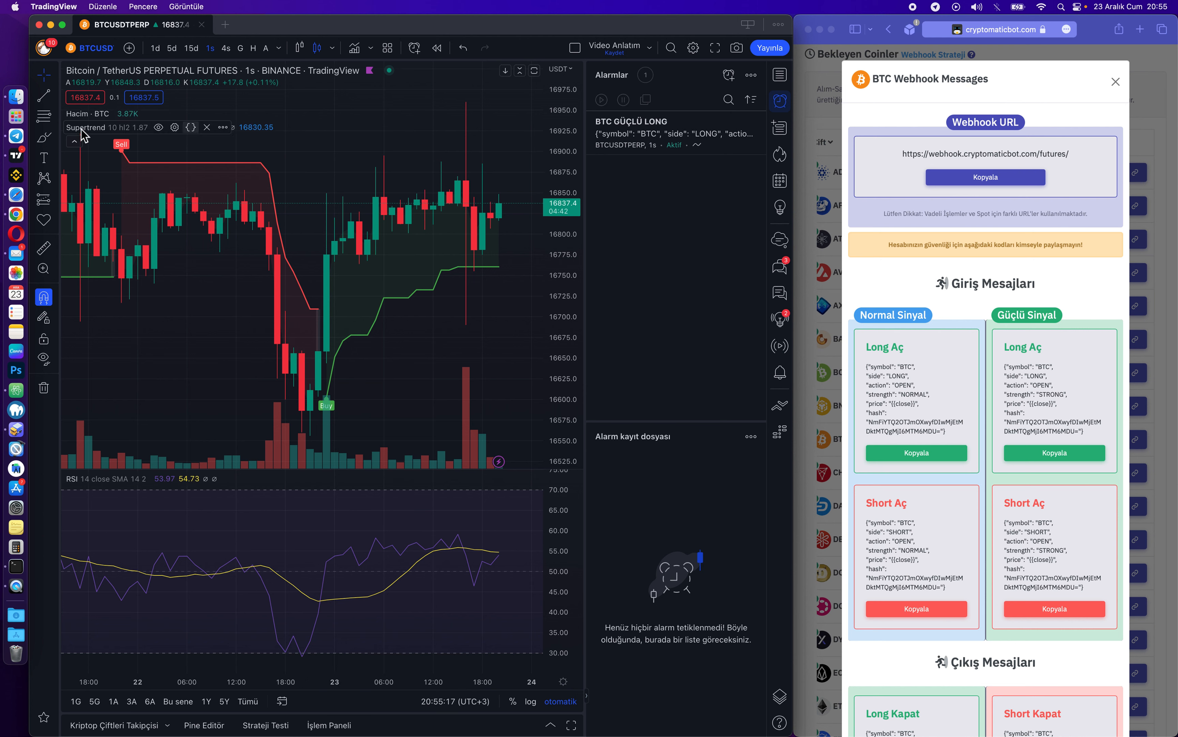
click(222, 127)
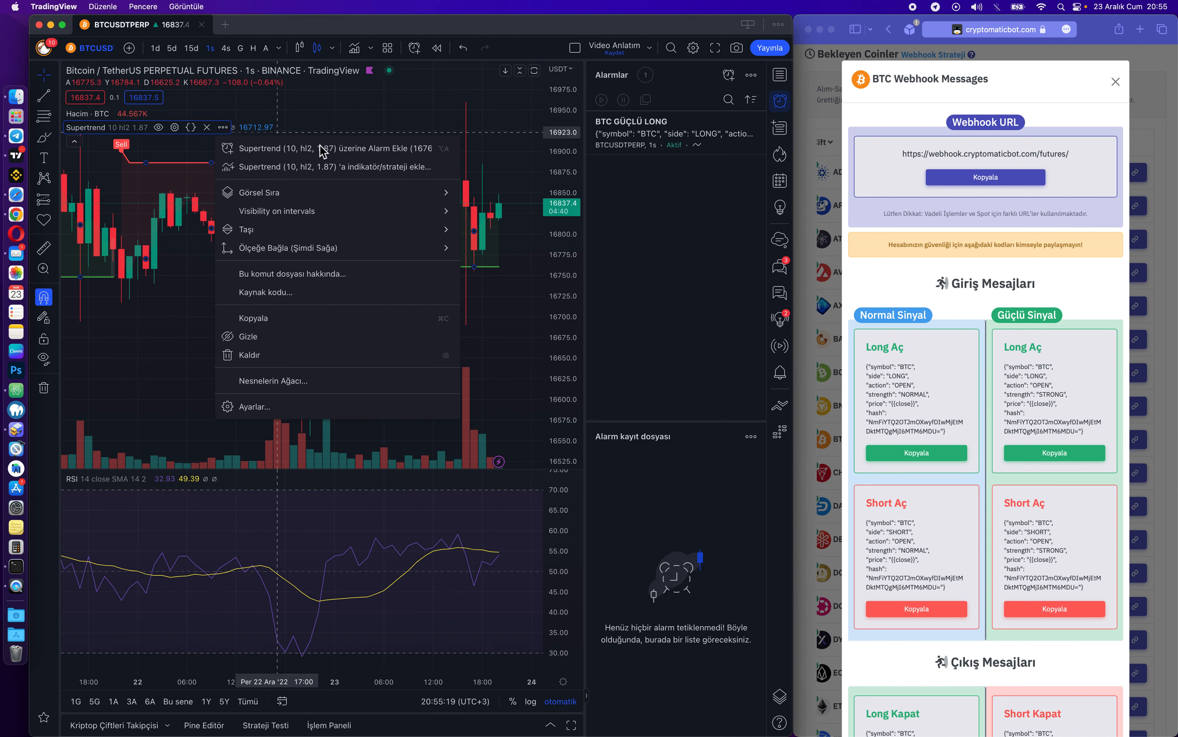
Start a new Supertrend alert with SuperTrend Sell as its condition.
click(310, 153)
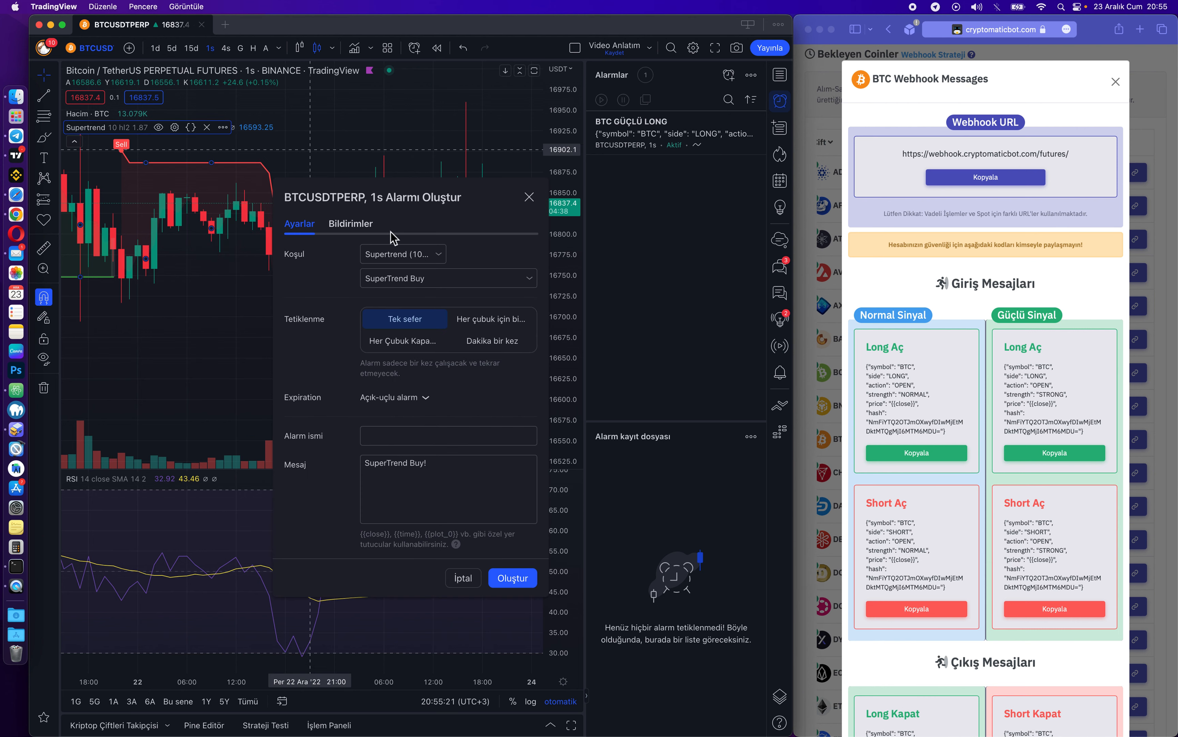
drag(429, 190, 398, 196)
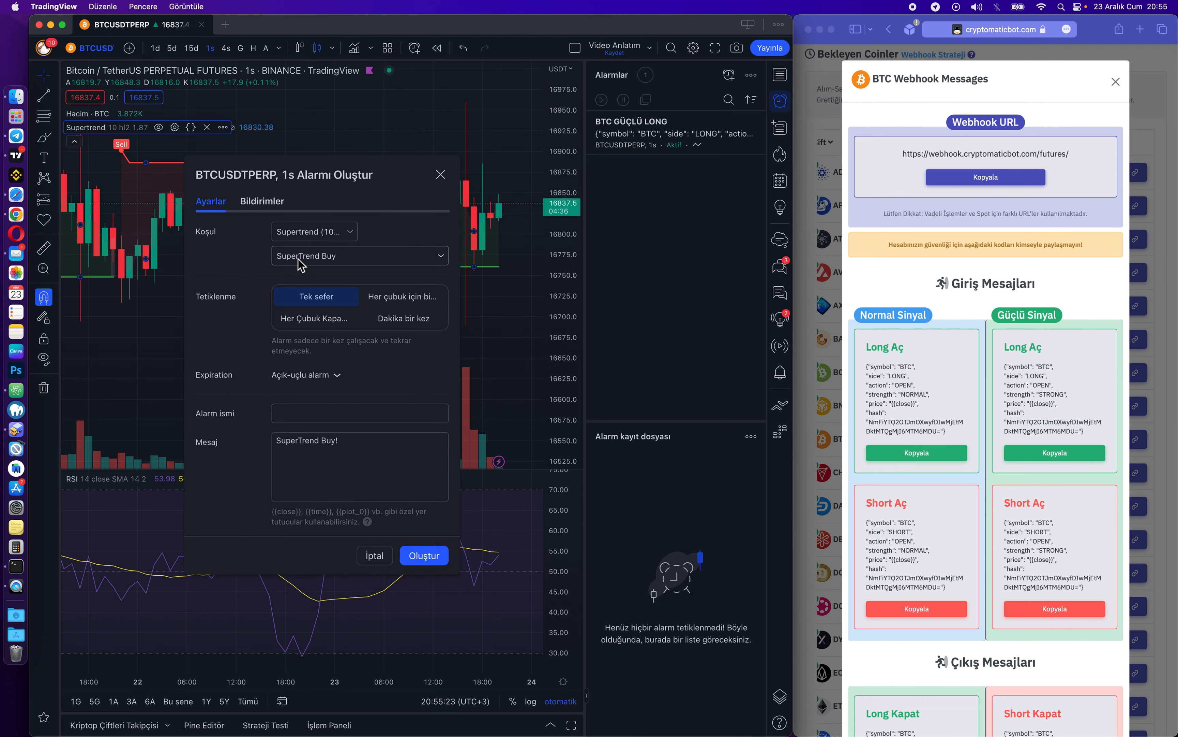
click(363, 265)
click(340, 316)
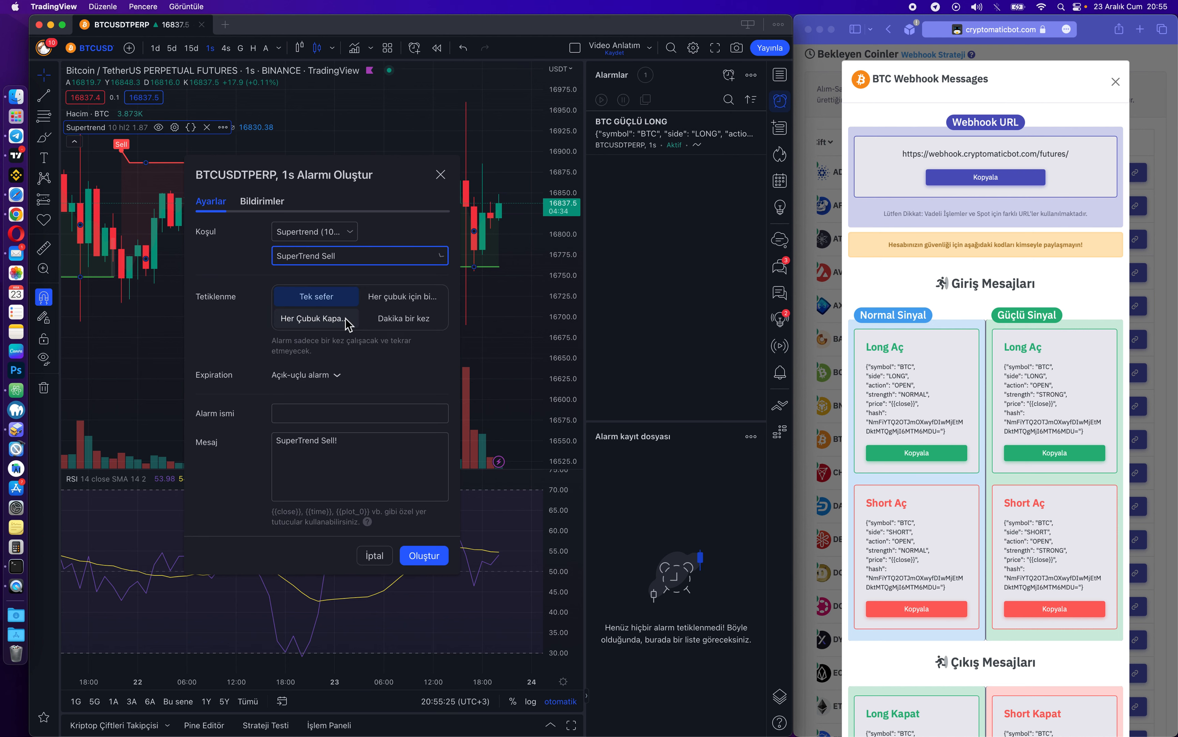
Copy CryptoMatic's Güçlü Short Aç webhook JSON and paste it as the alert message.
click(1024, 283)
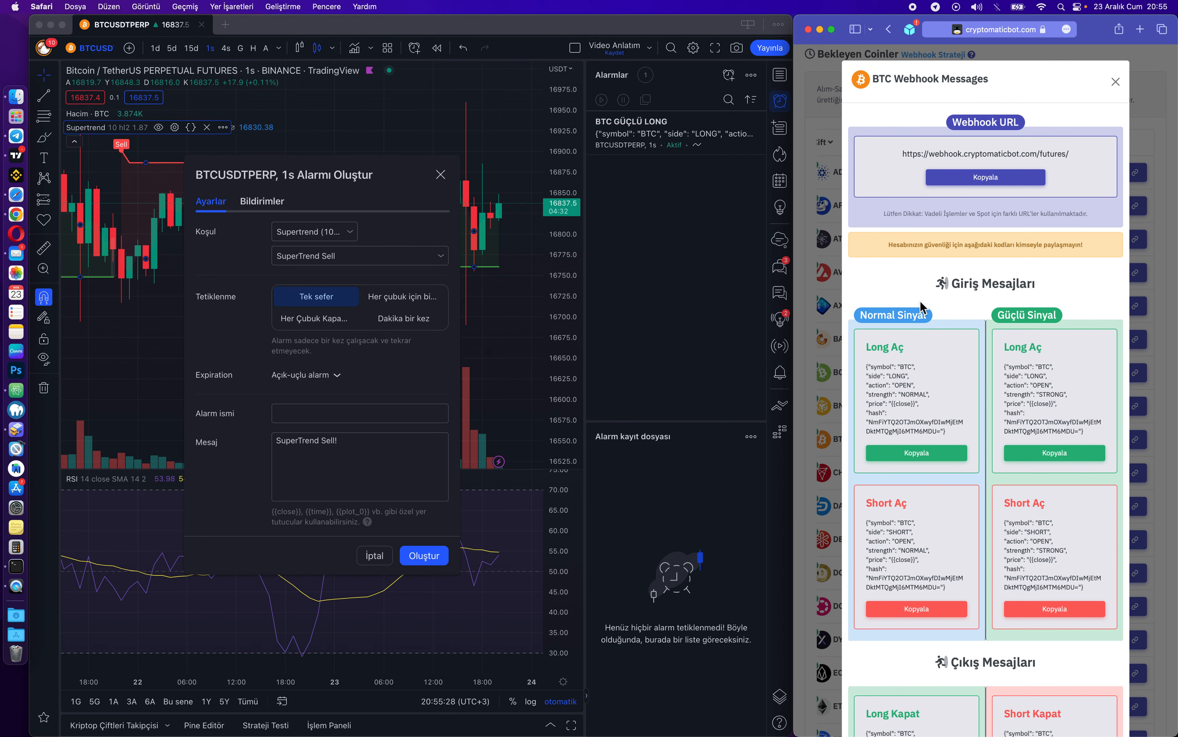
scroll(927, 329, down, 3)
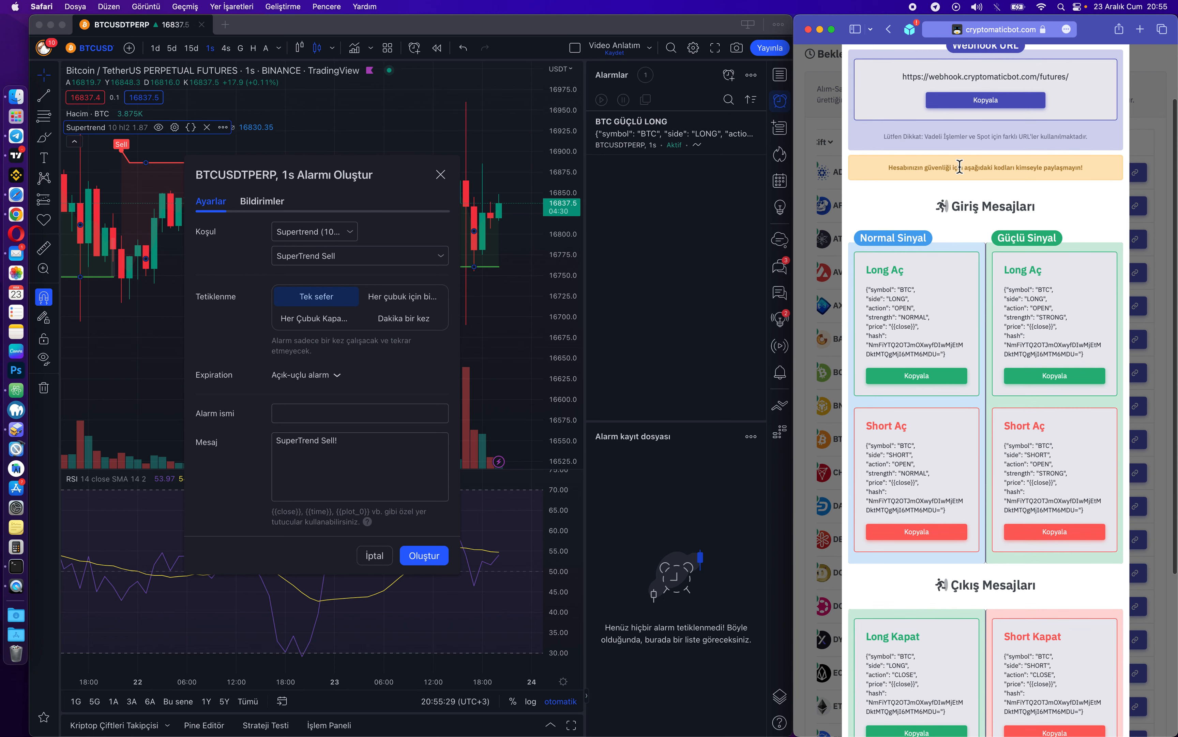
scroll(959, 167, up, 3)
scroll(1031, 326, down, 5)
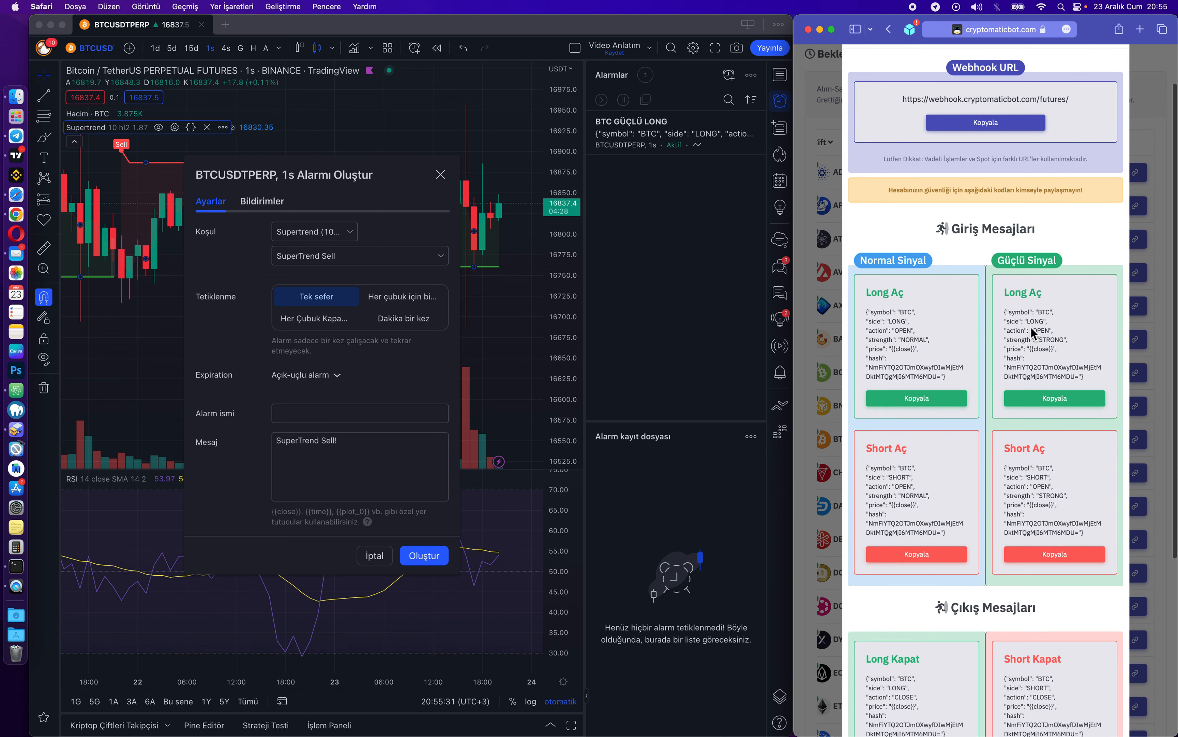
click(1066, 499)
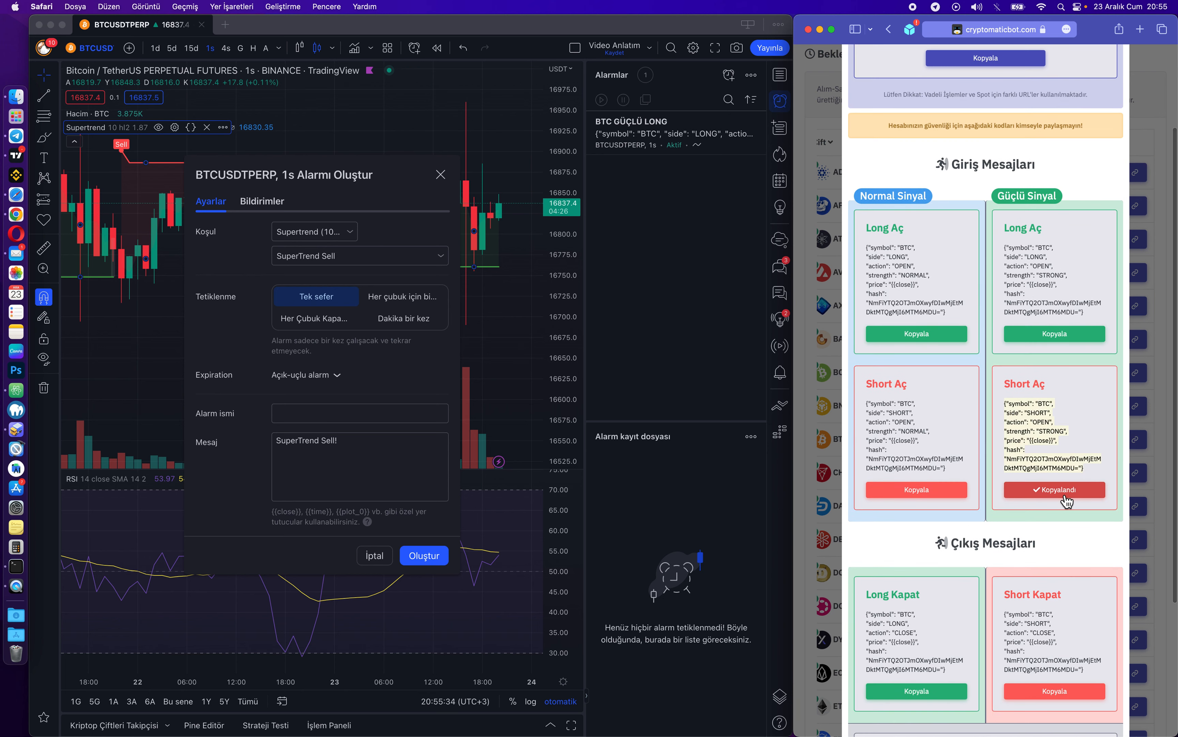
click(366, 453)
key(super+a)
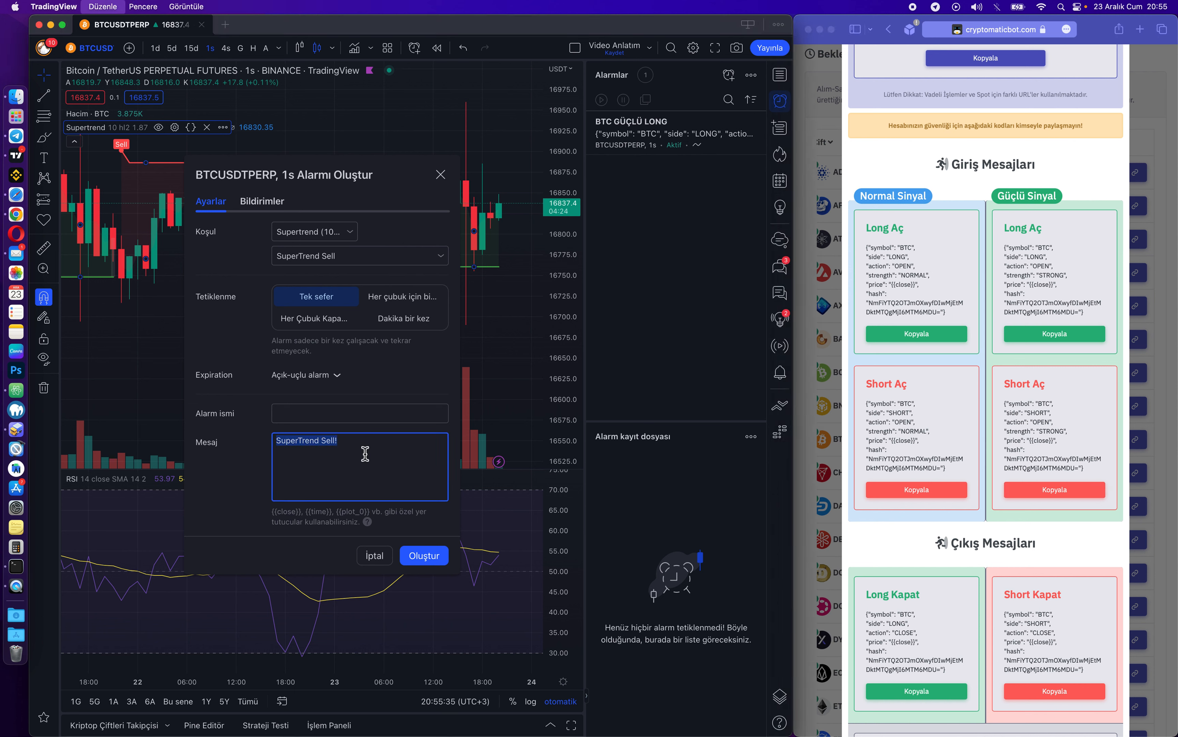
Name the alert BTC GÜÇLÜ SHORT and create it.
click(327, 413)
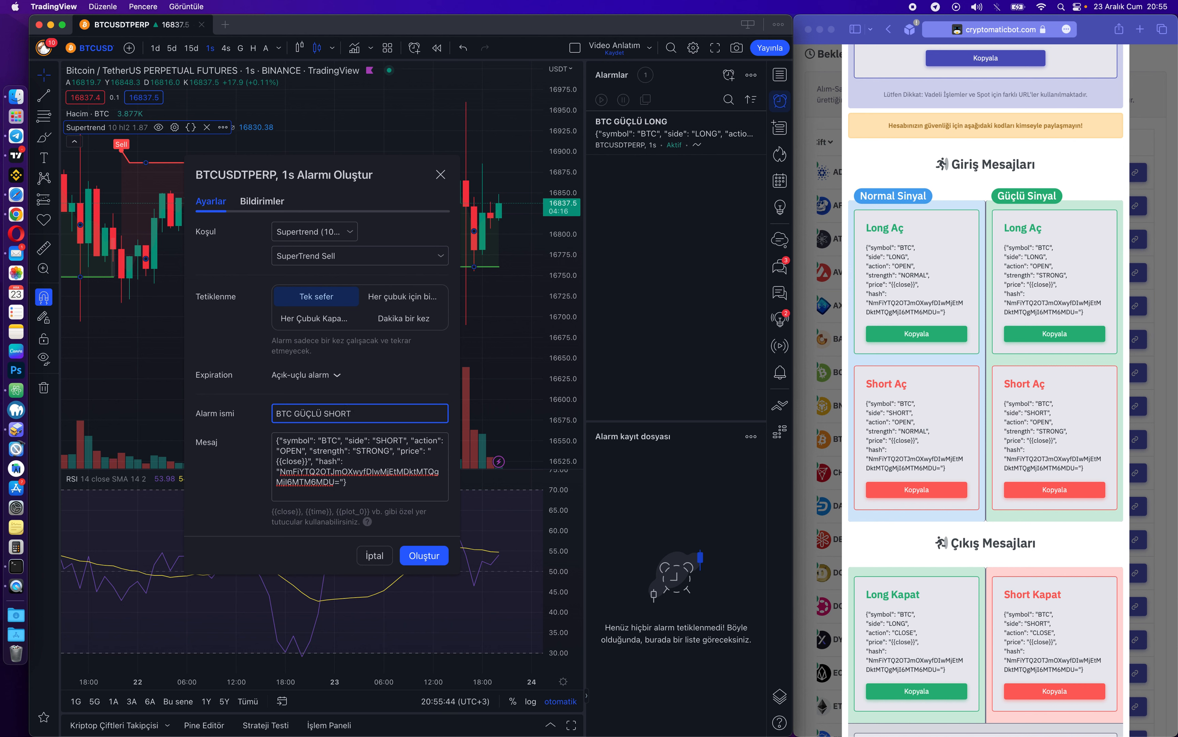
click(384, 480)
click(422, 558)
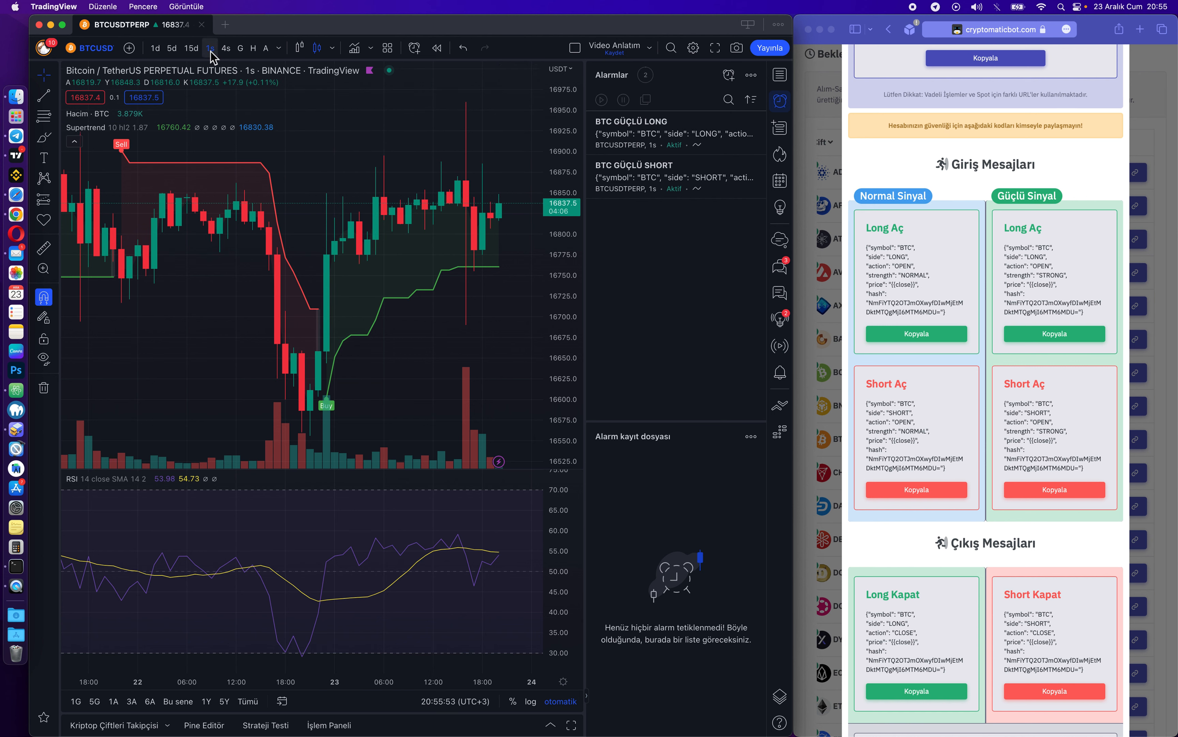
mouse_move(658, 184)
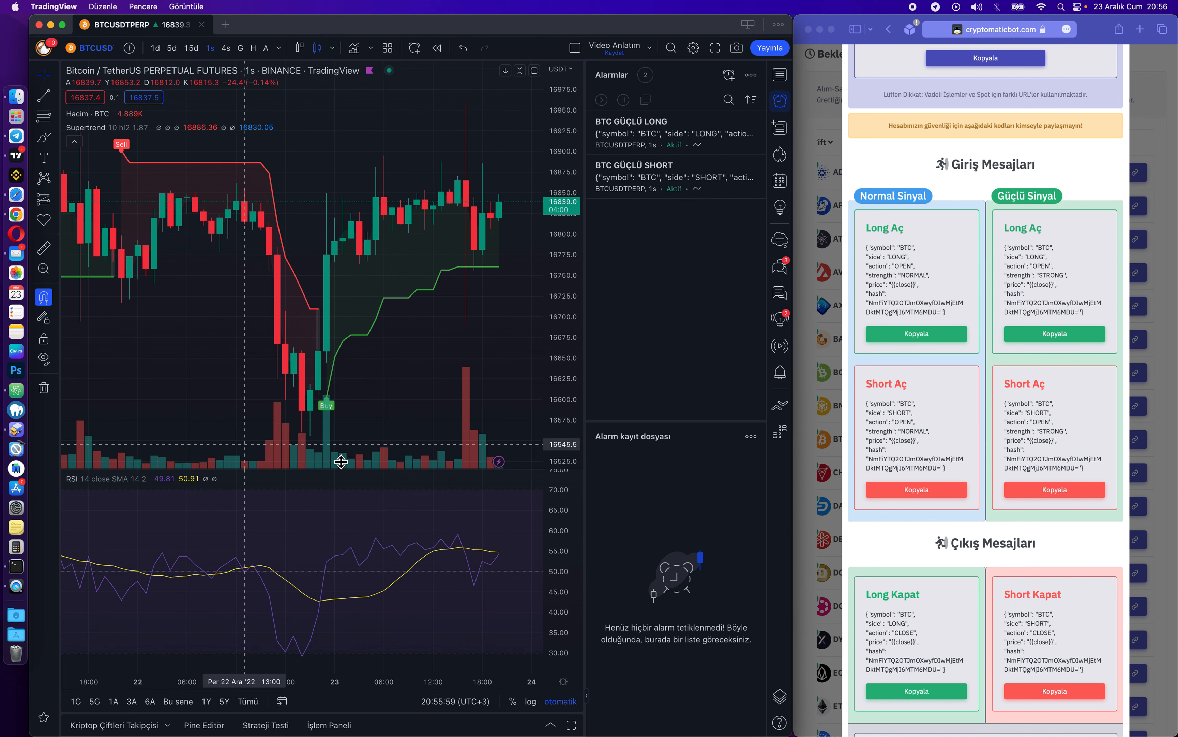
click(931, 279)
scroll(931, 279, up, 5)
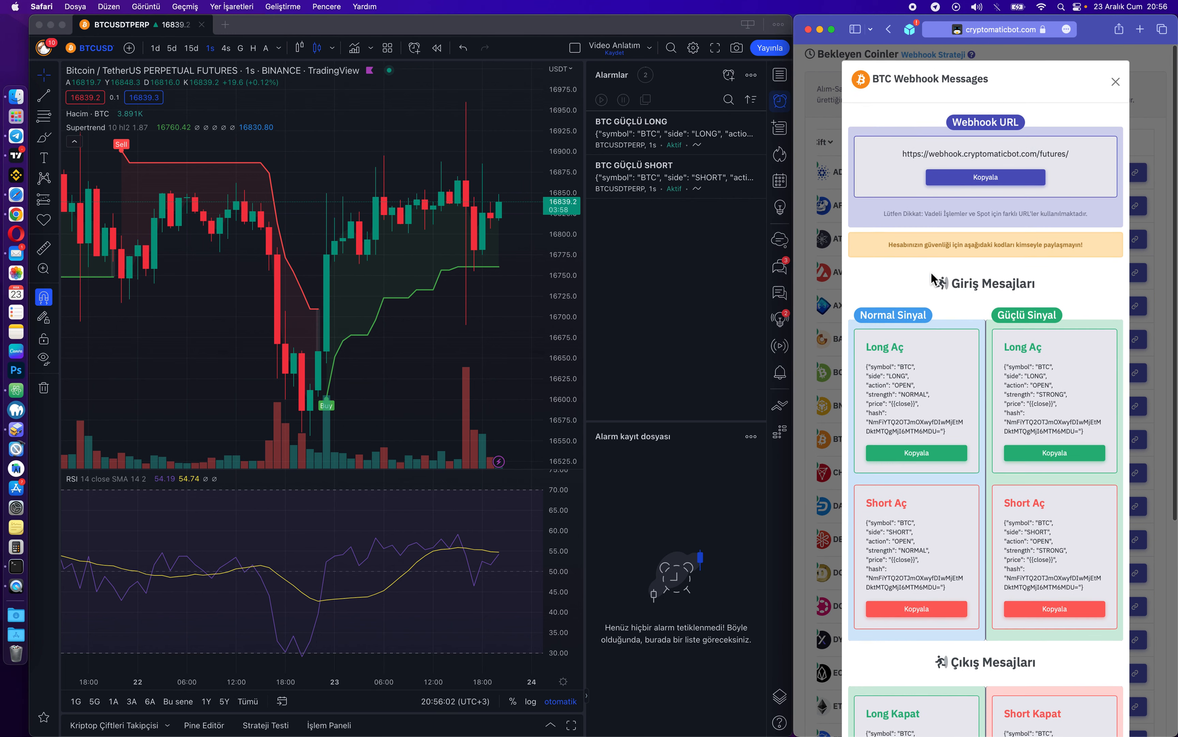
click(453, 334)
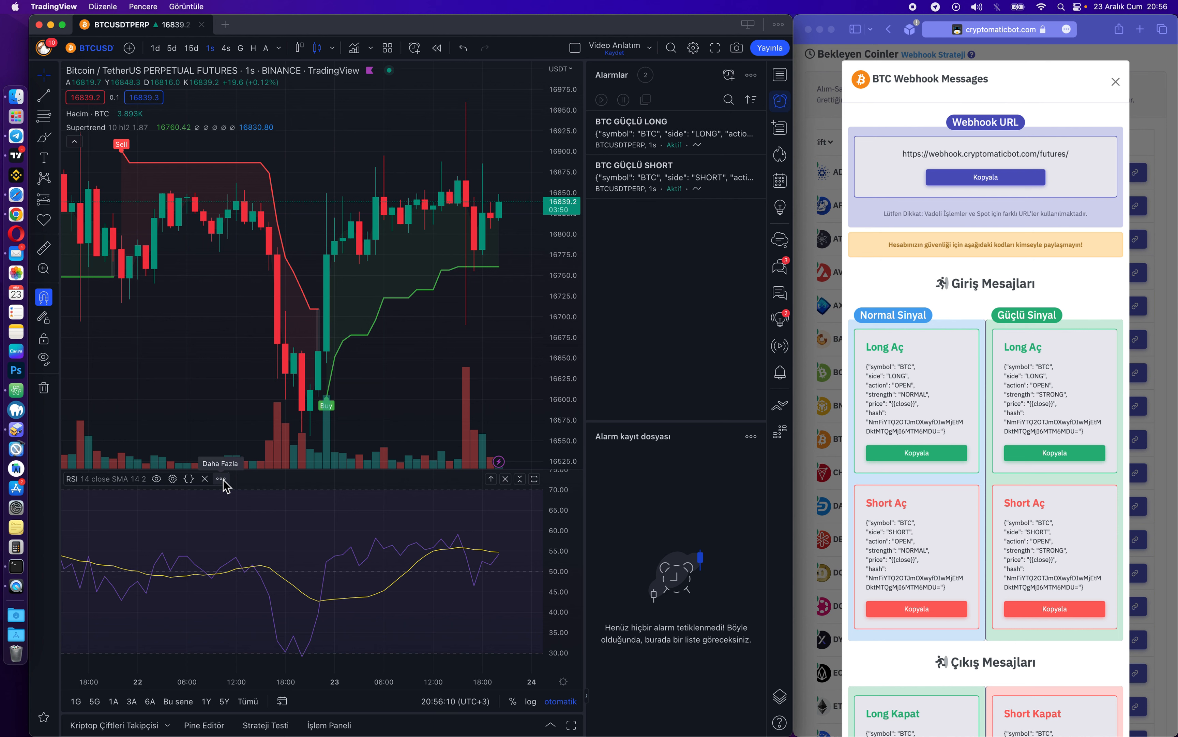
click(222, 480)
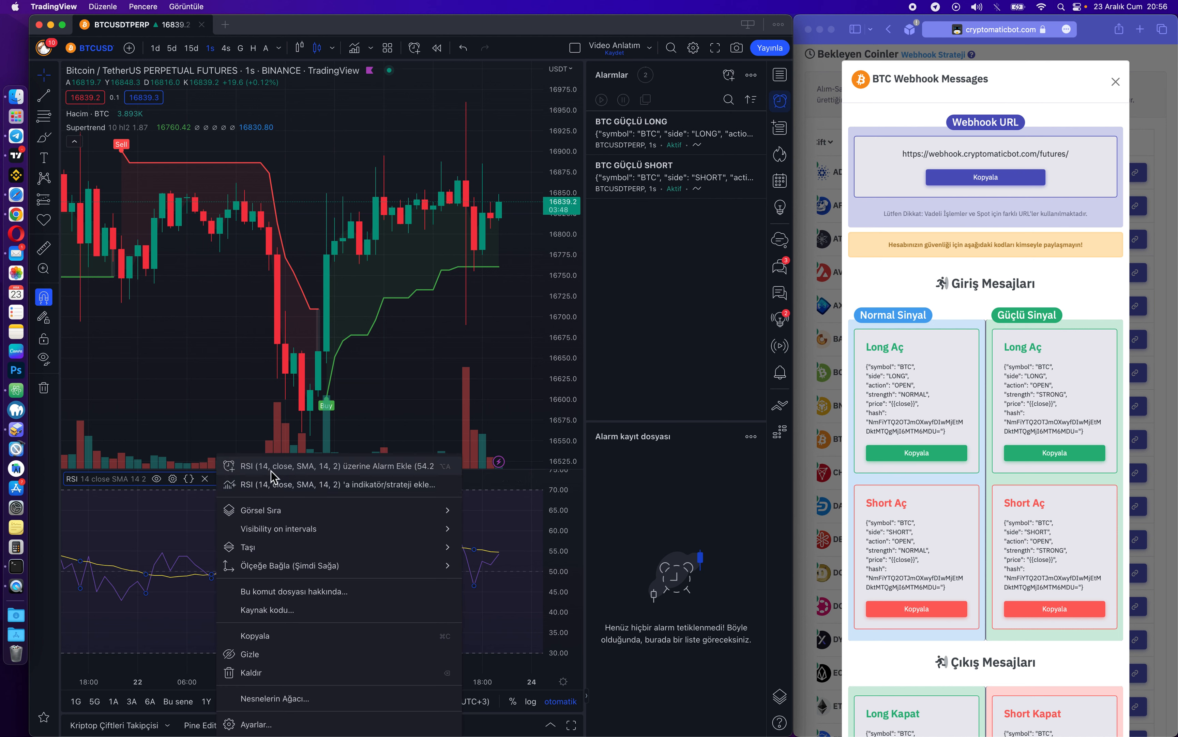
click(179, 362)
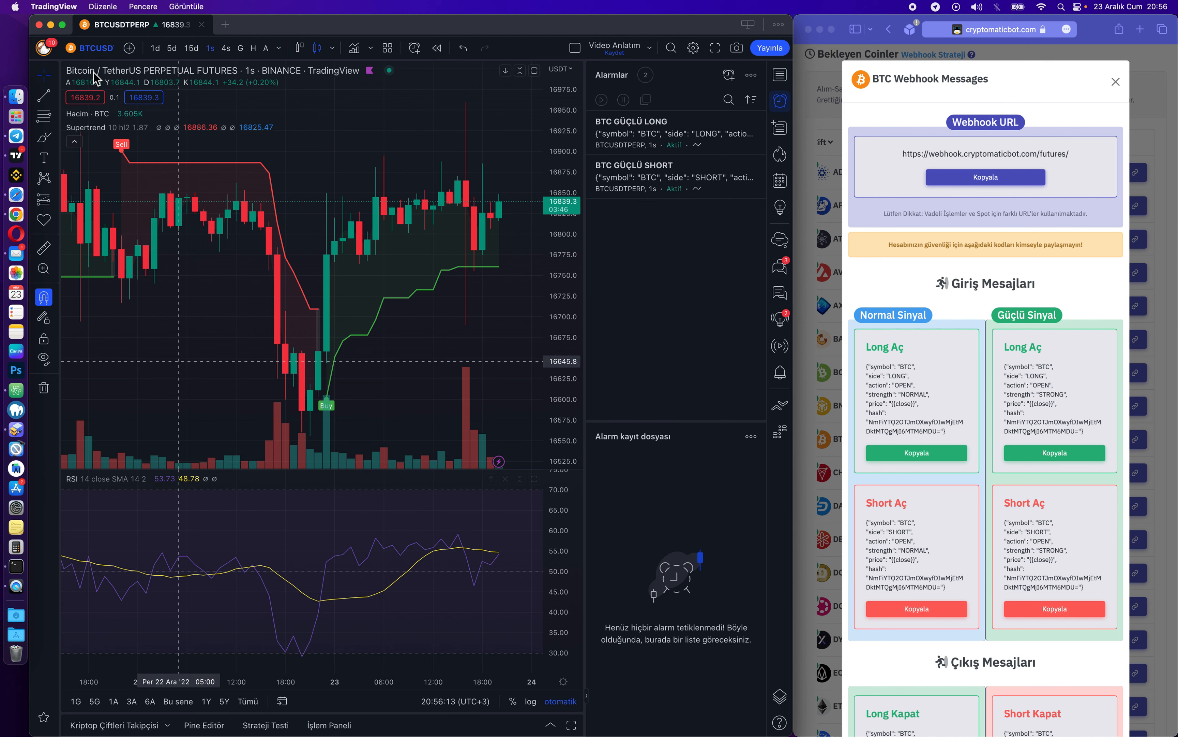
Switch the chart to CHZUSDTPERP on 15-minute candles.
click(88, 51)
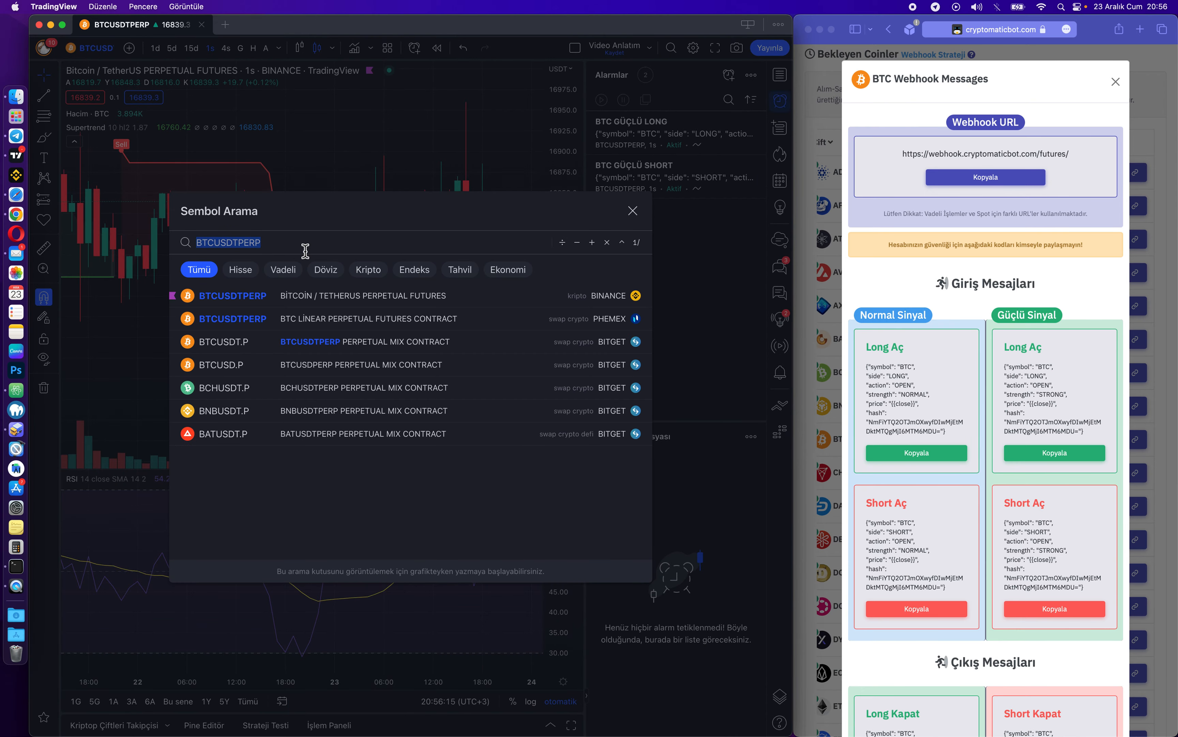
text(CHZU)
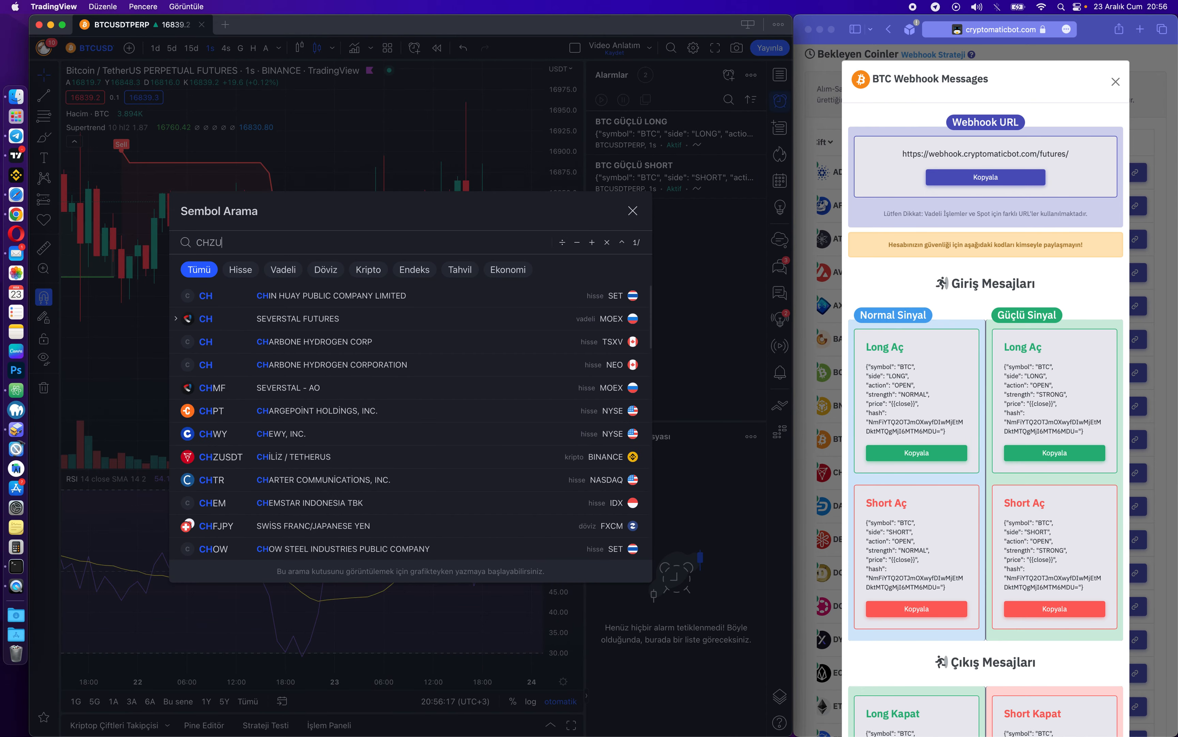
text(SDTPERP)
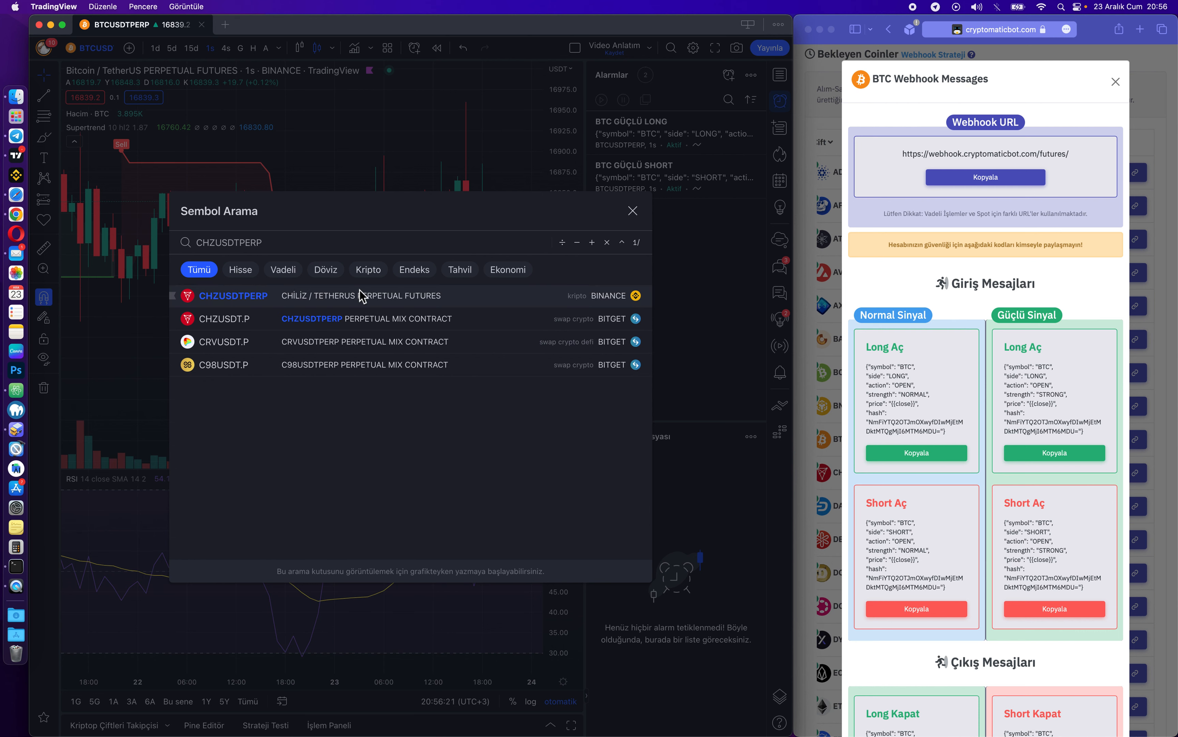
click(466, 296)
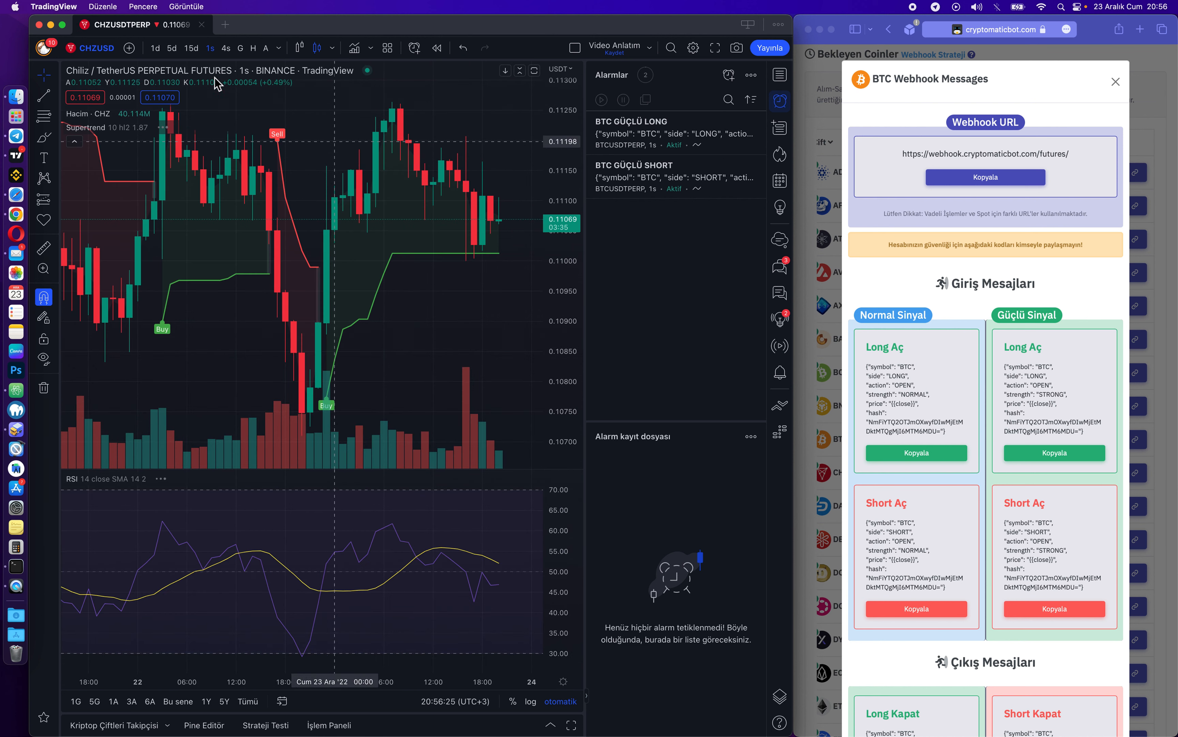
click(192, 49)
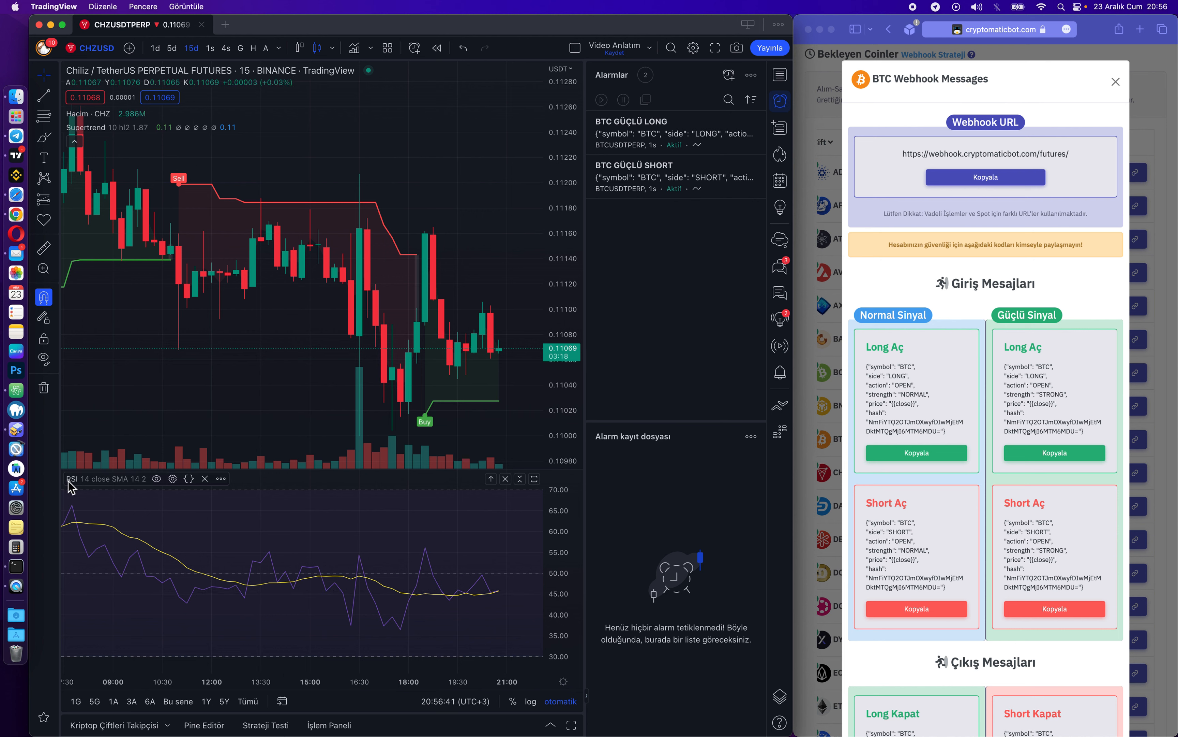
Start a new alert on the RSI indicator and move its dialog aside.
click(221, 479)
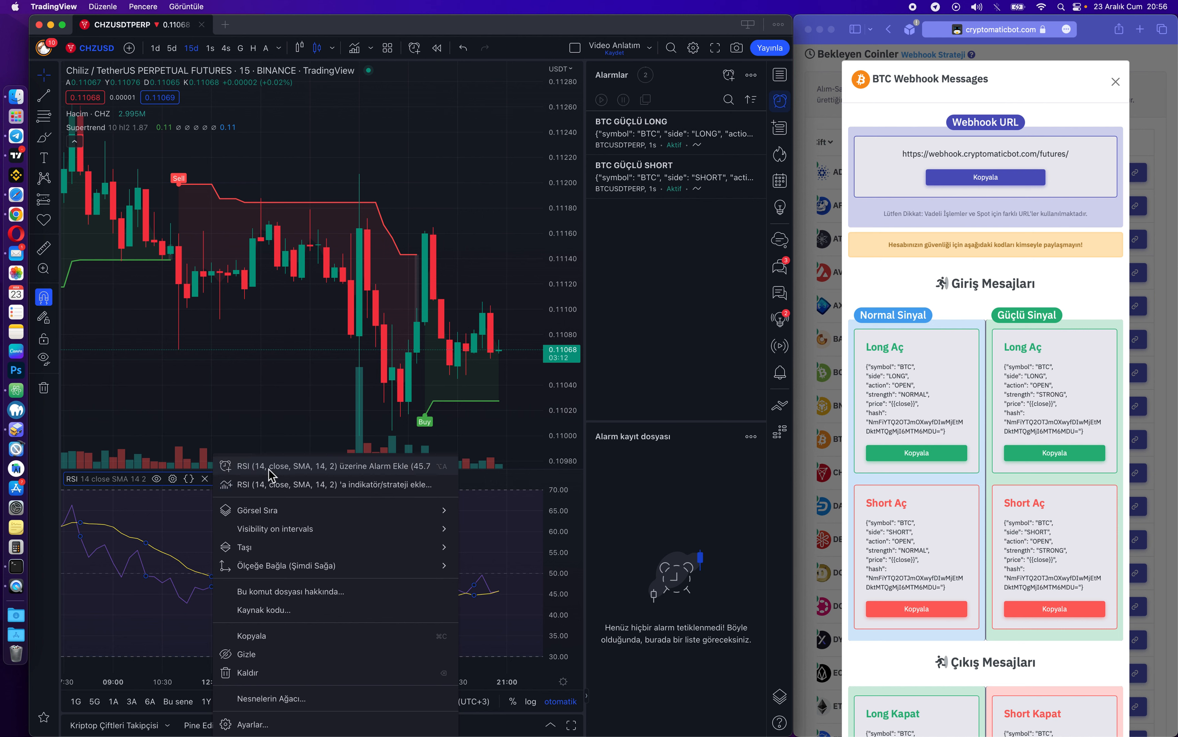
click(361, 468)
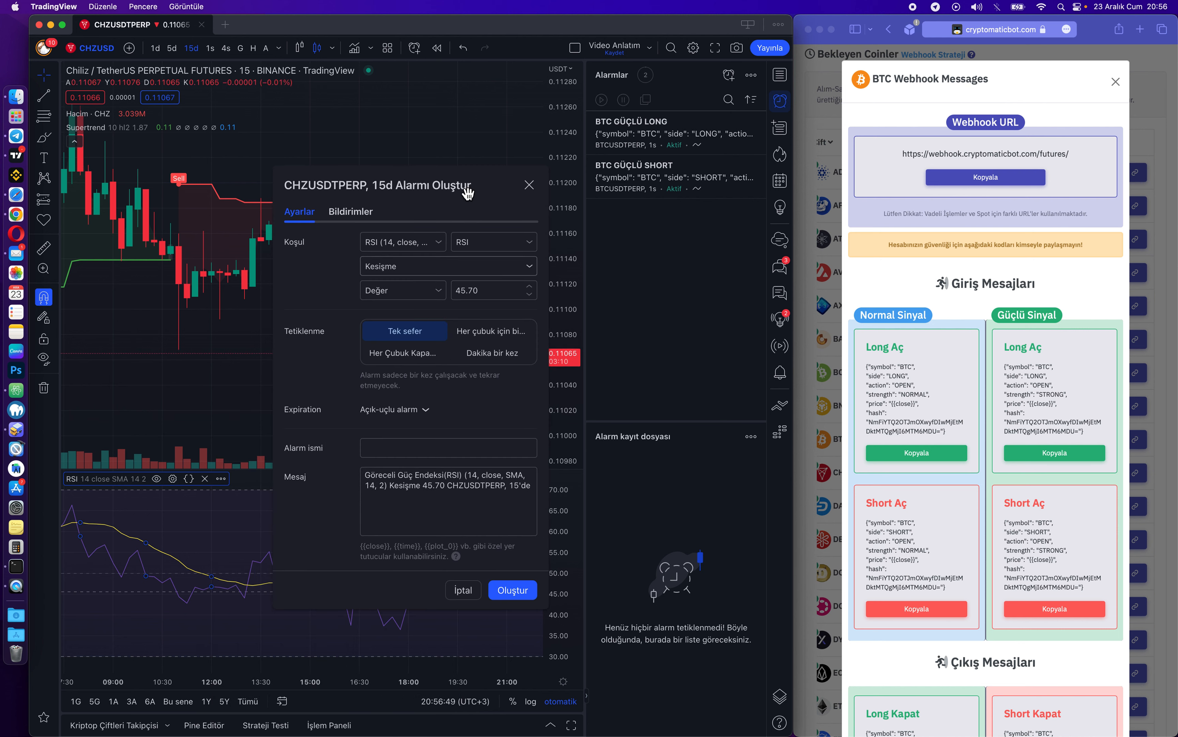
drag(420, 171, 377, 140)
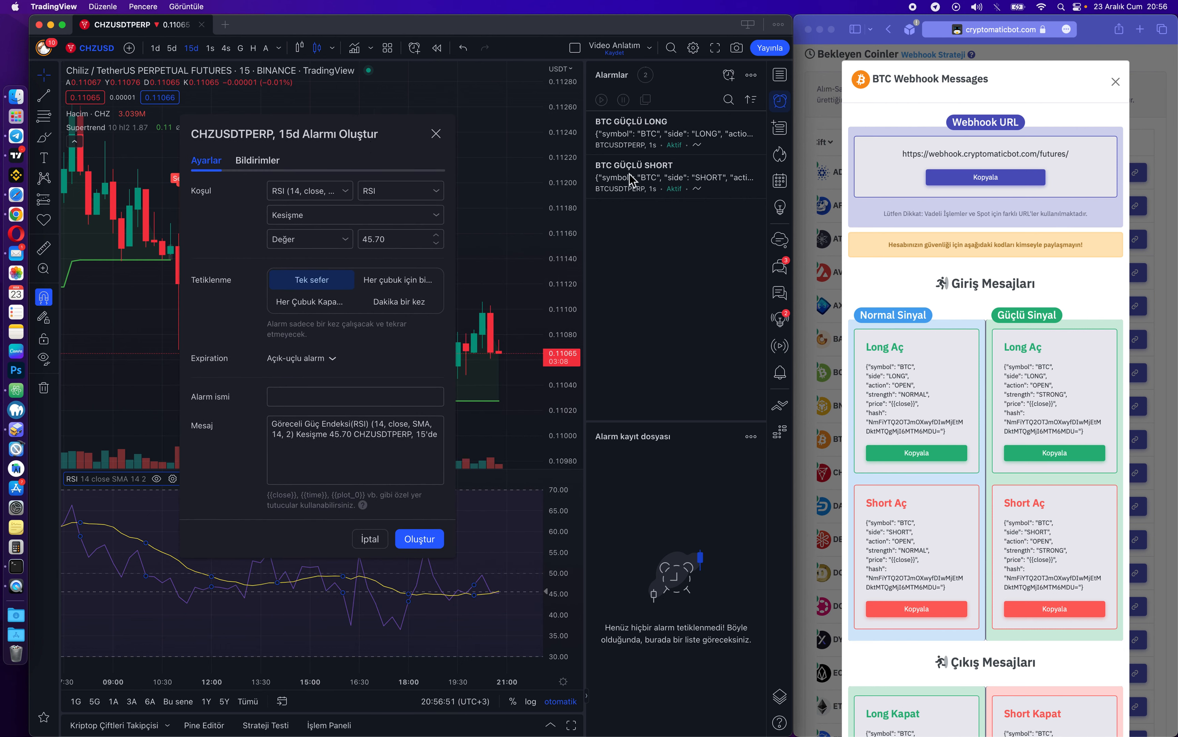
Swap CryptoMatic's BTC webhook popup for the CHZ messages, scroll through them, and discard the RSI alert.
click(890, 184)
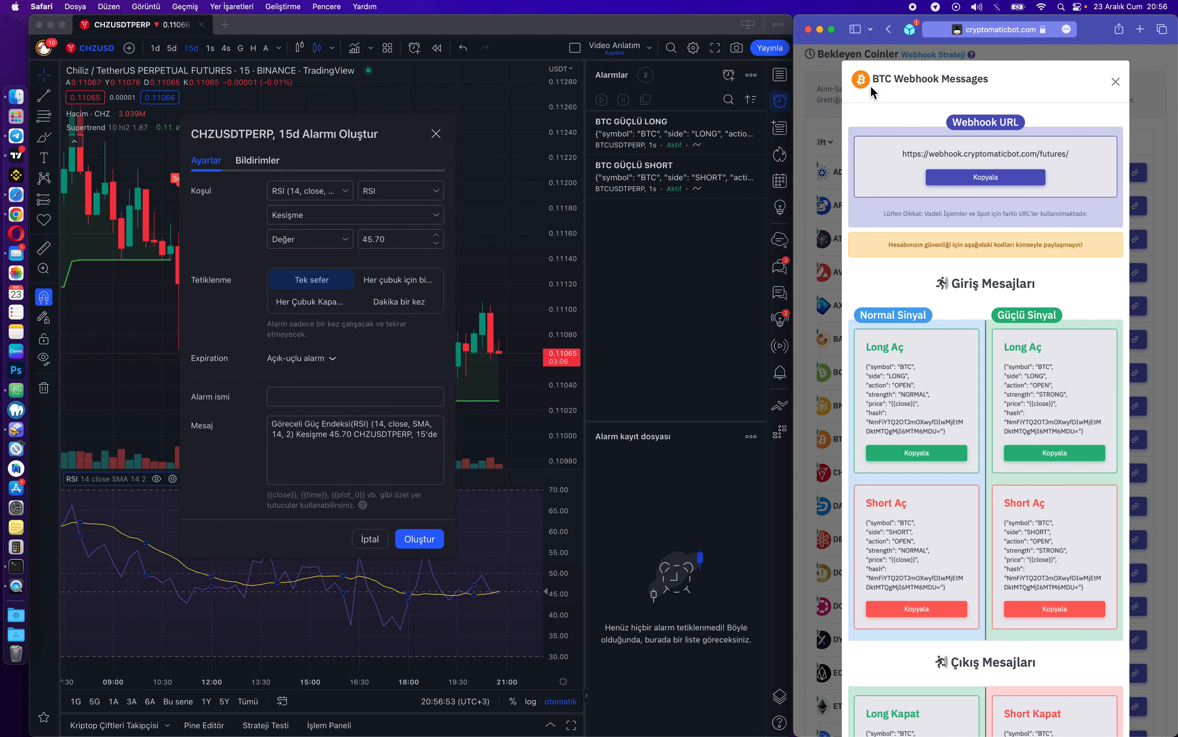
click(1116, 82)
scroll(870, 409, down, 4)
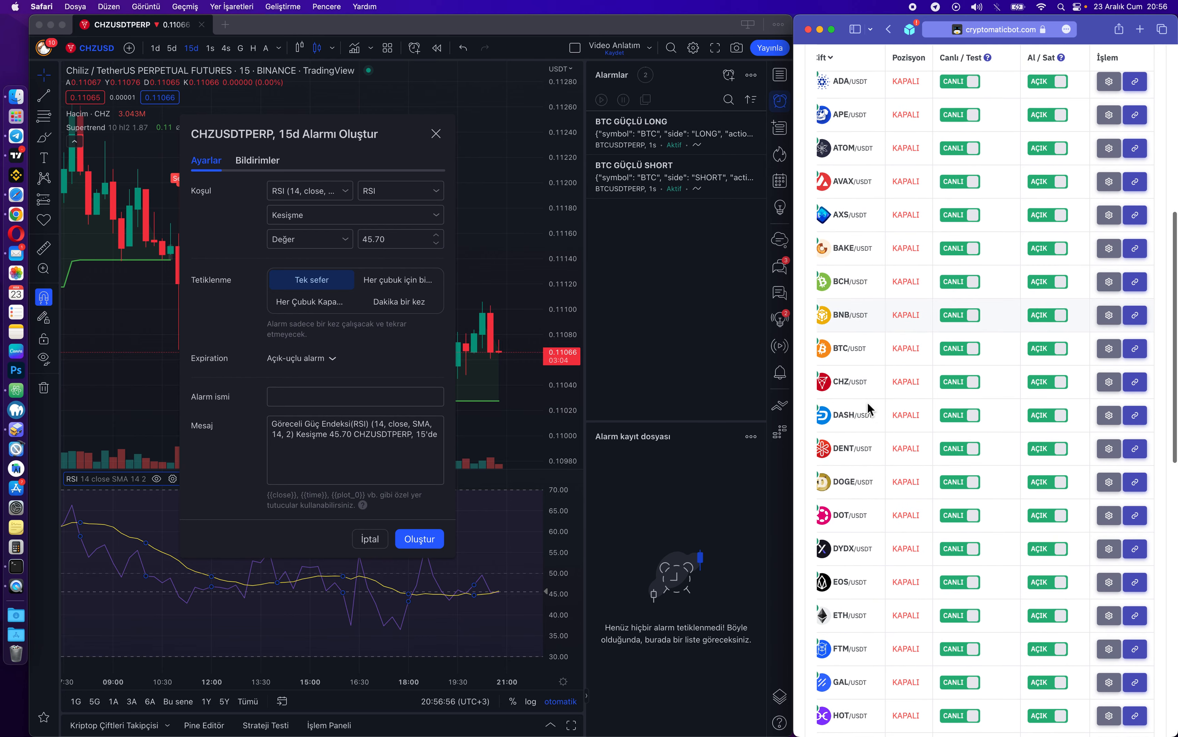
click(1140, 382)
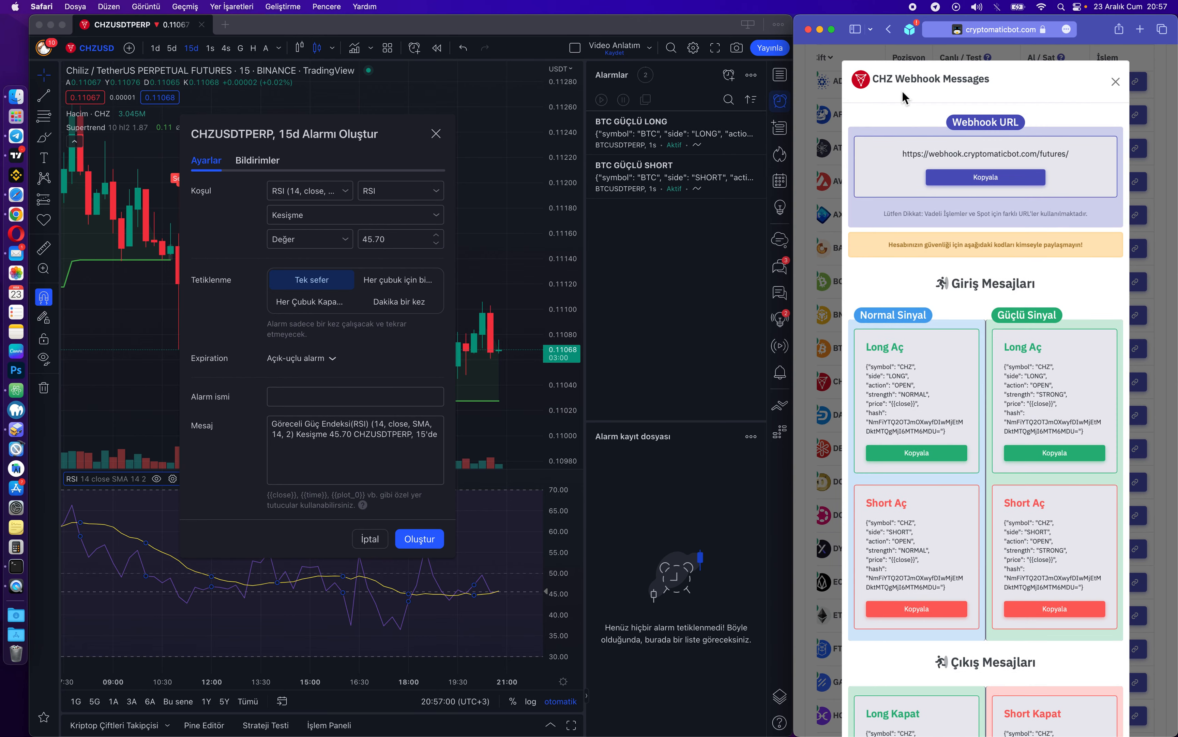
scroll(952, 287, down, 5)
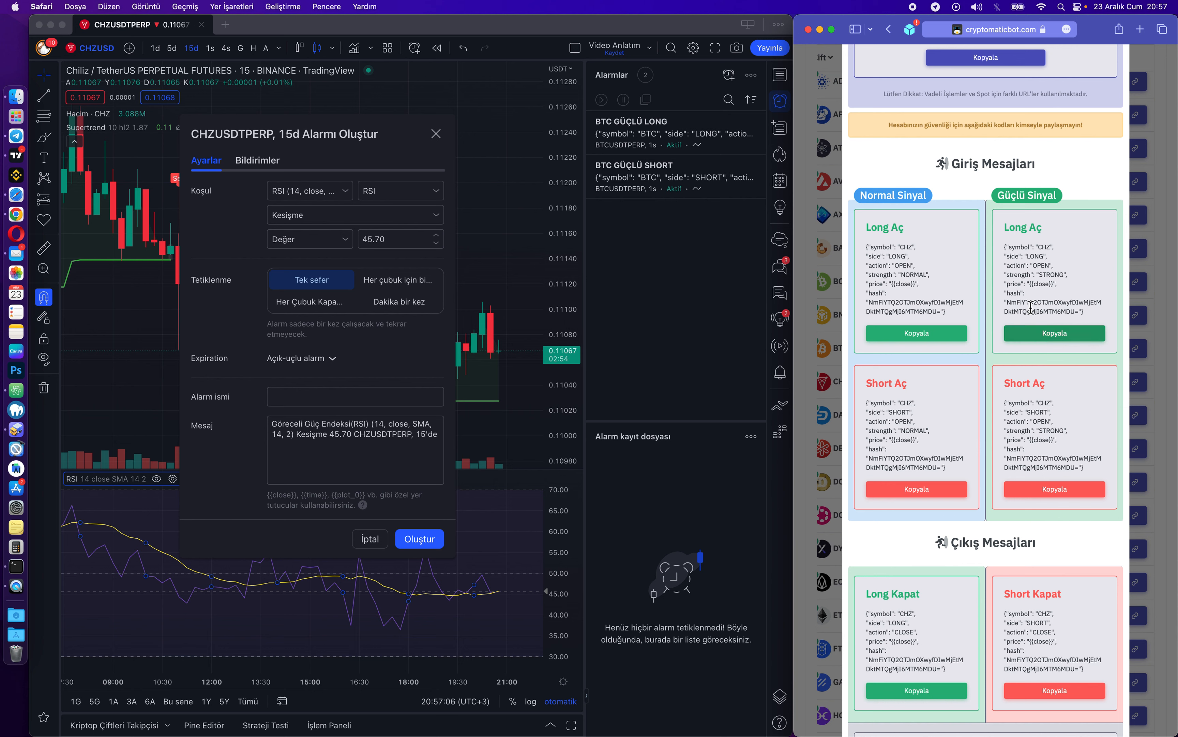
scroll(1031, 307, down, 1)
click(346, 369)
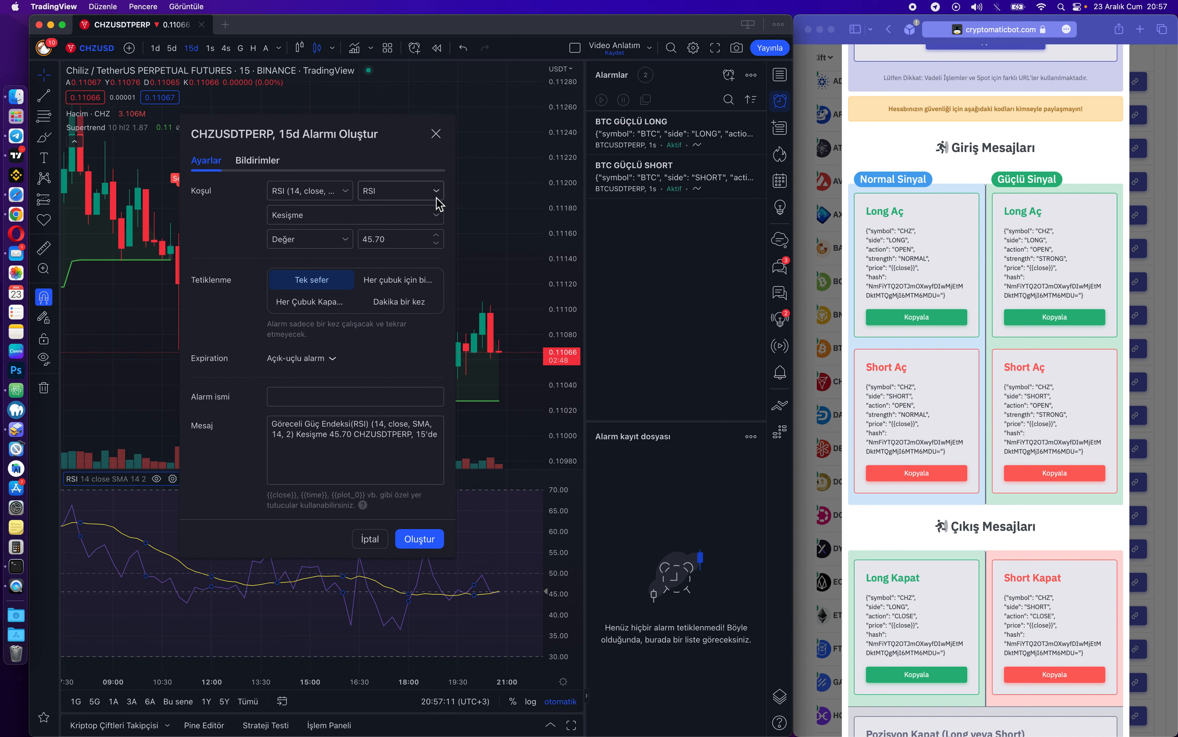
click(436, 133)
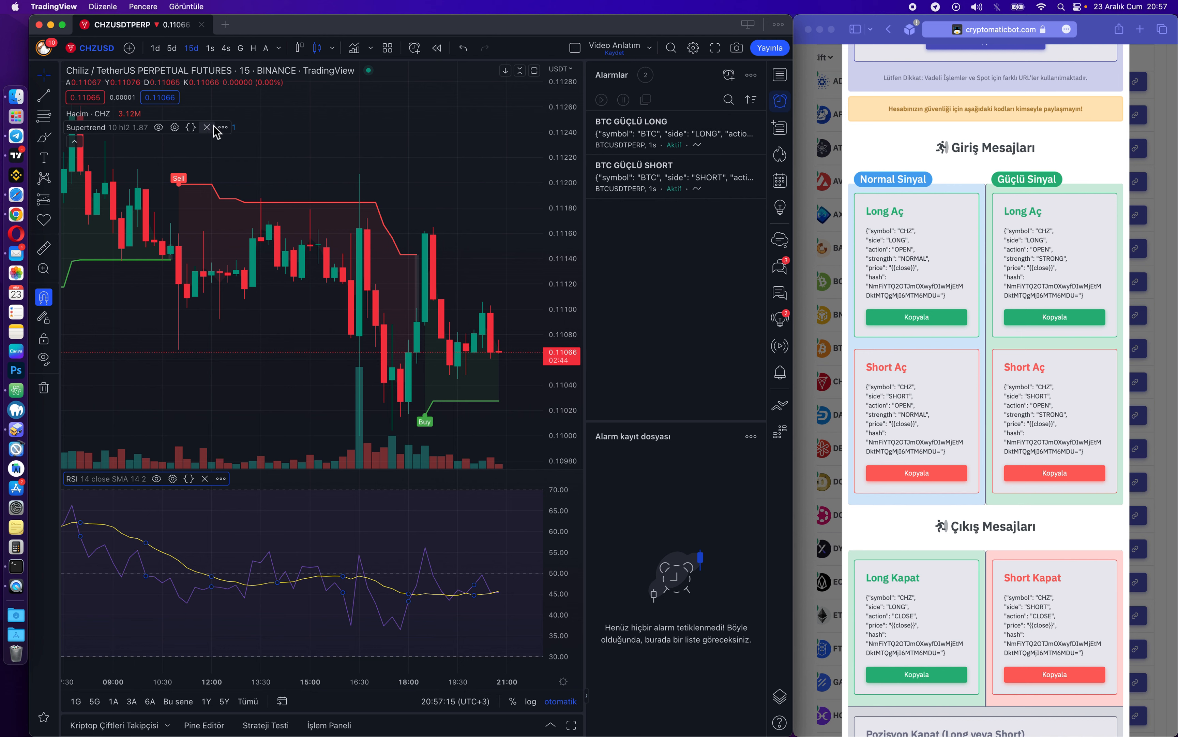
Open a Supertrend alert, review its SuperTrend Buy condition, and close it unsaved.
click(223, 127)
click(277, 155)
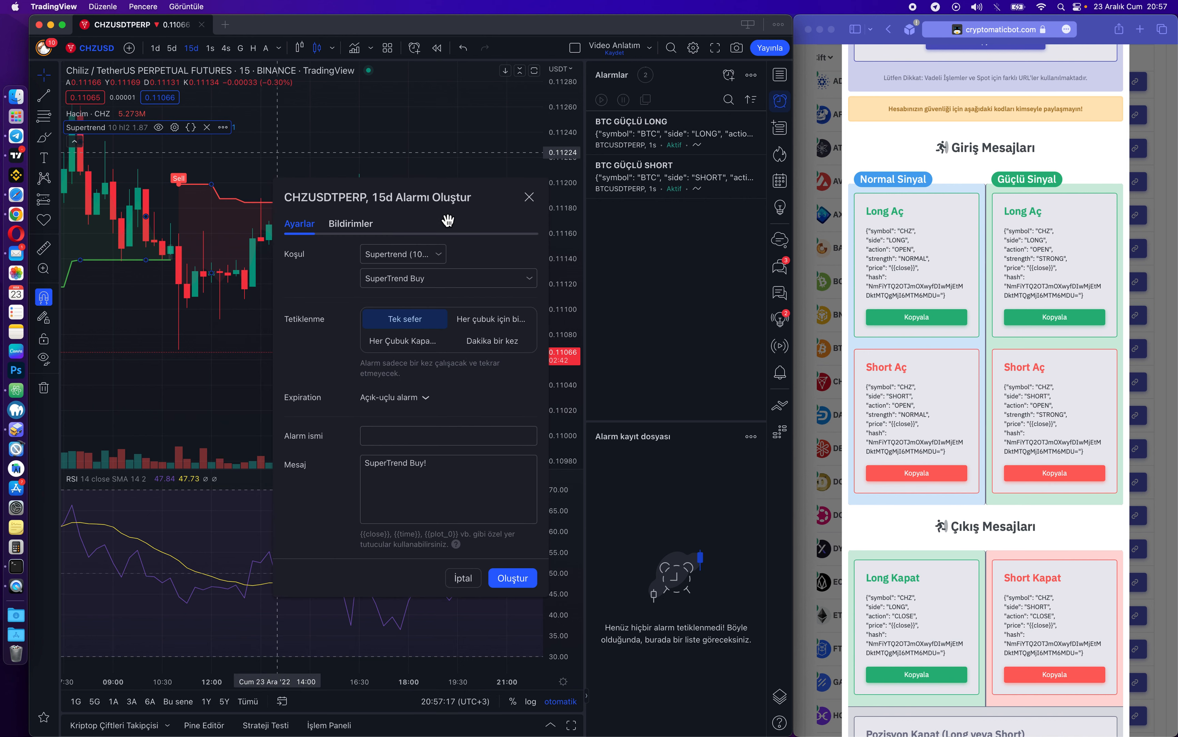
click(431, 279)
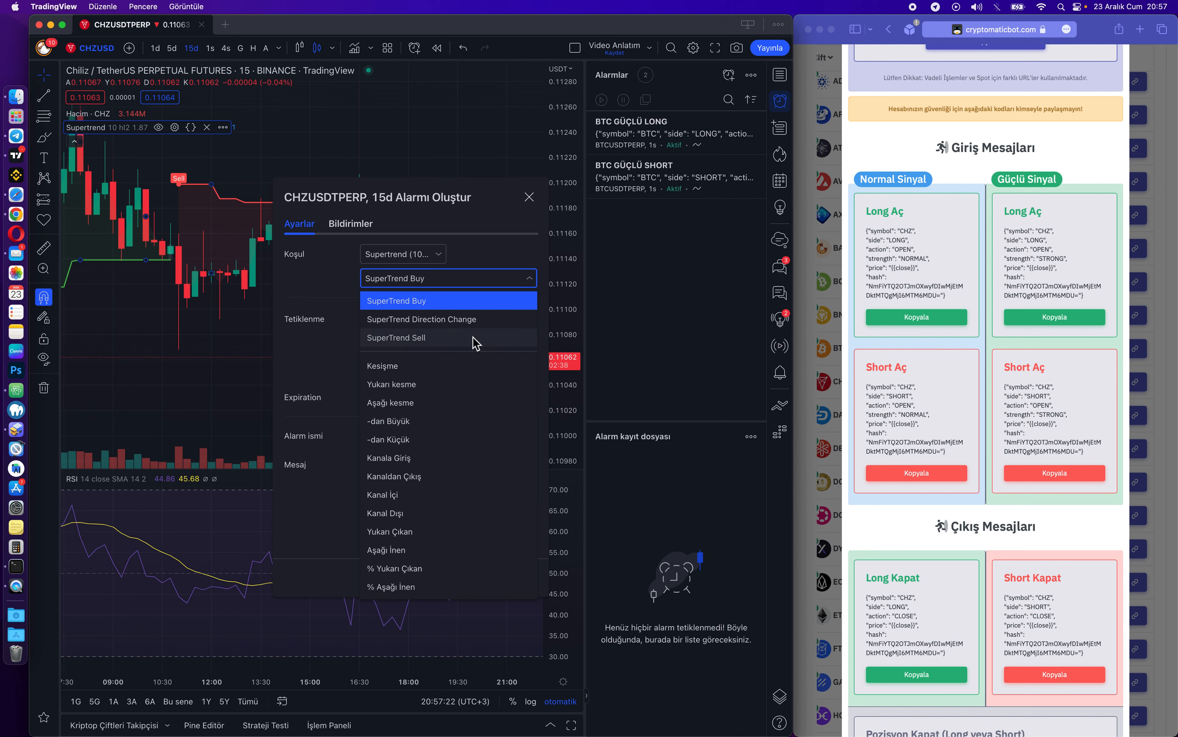
click(511, 255)
click(529, 197)
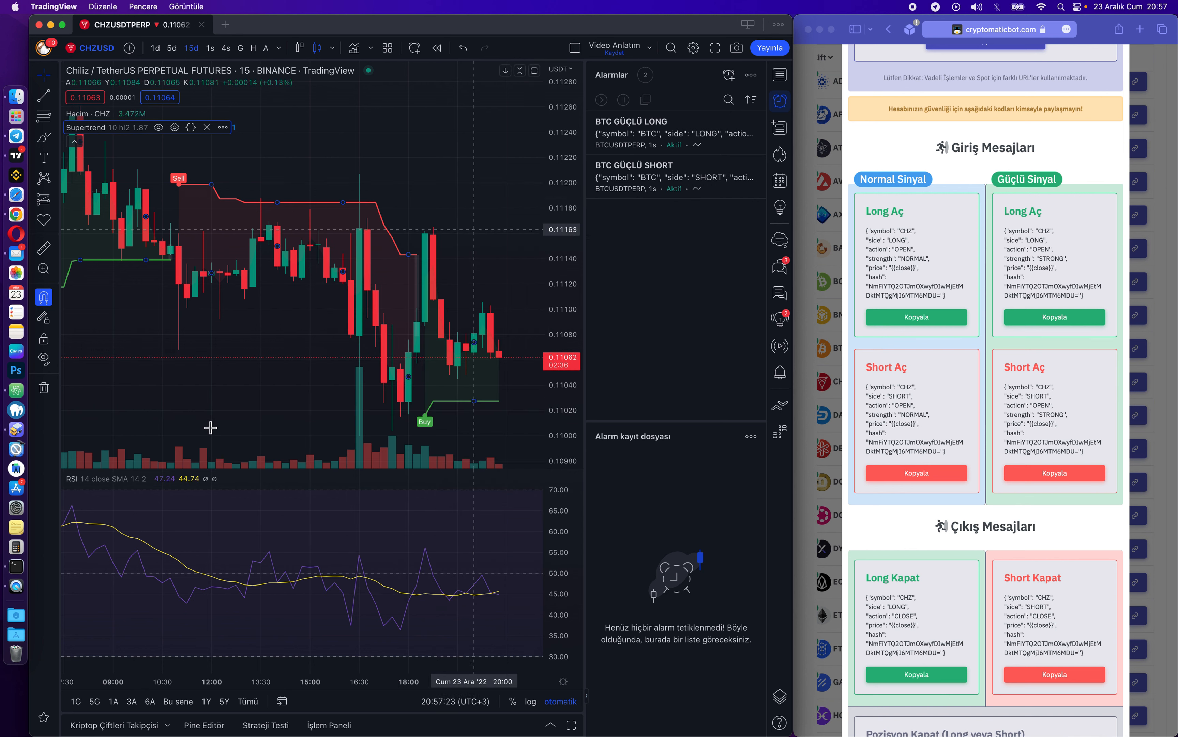
Start an RSI alert for CHZUSDTPERP, keeping RSI as the condition source.
click(221, 478)
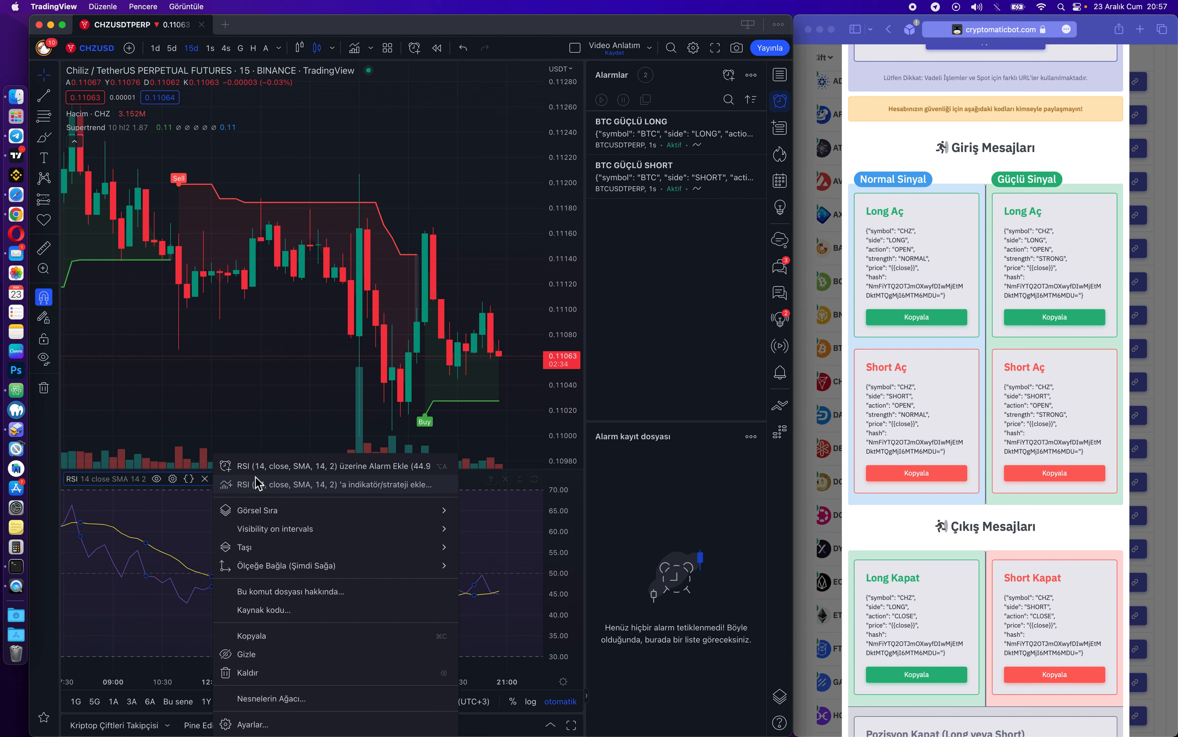
click(302, 467)
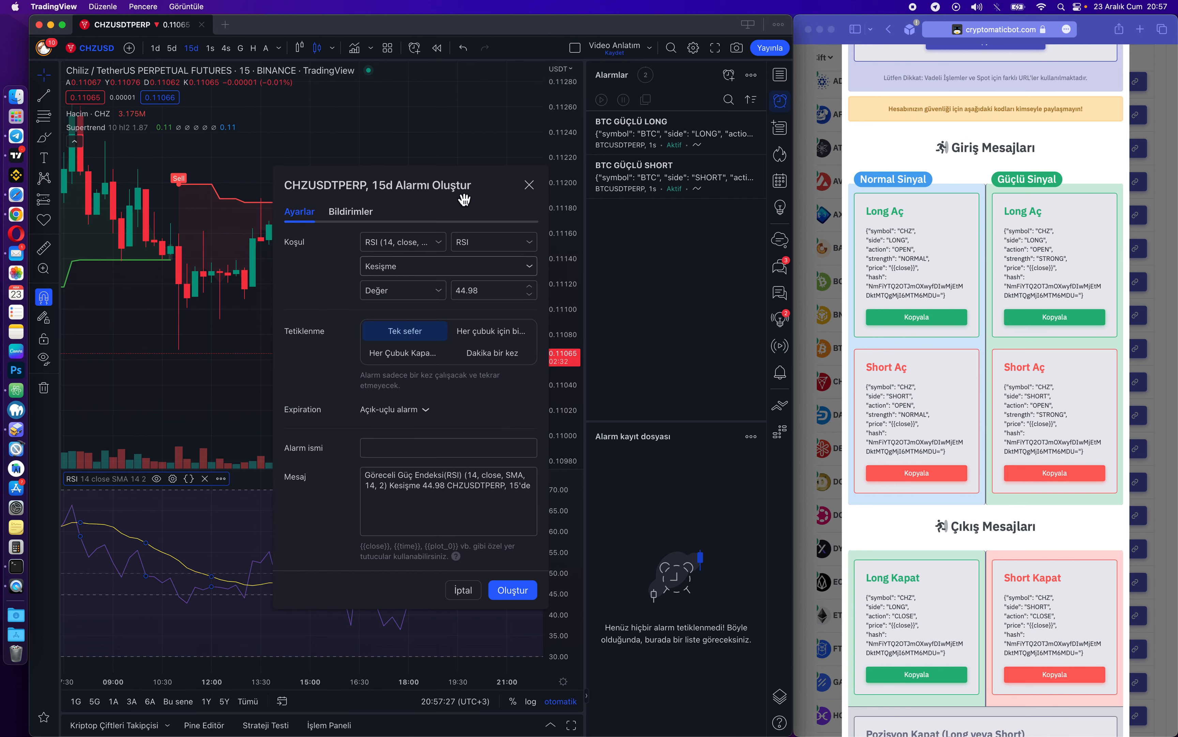
drag(481, 188, 451, 112)
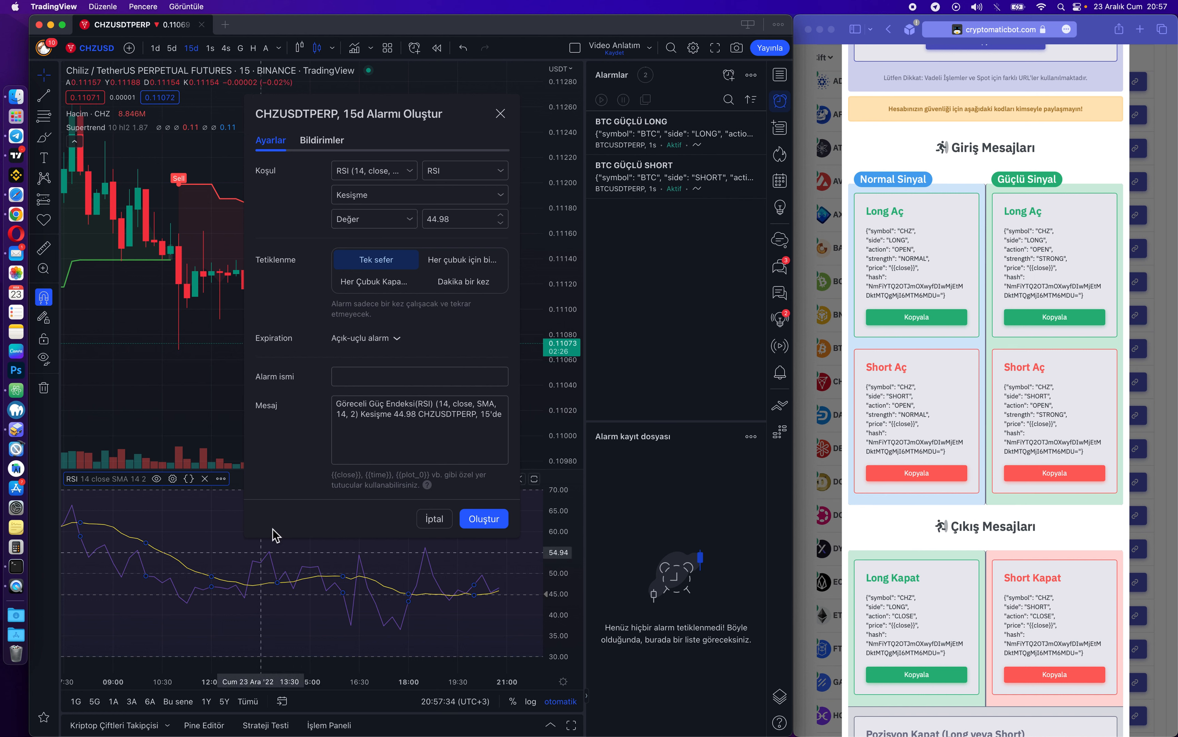
drag(463, 124, 433, 130)
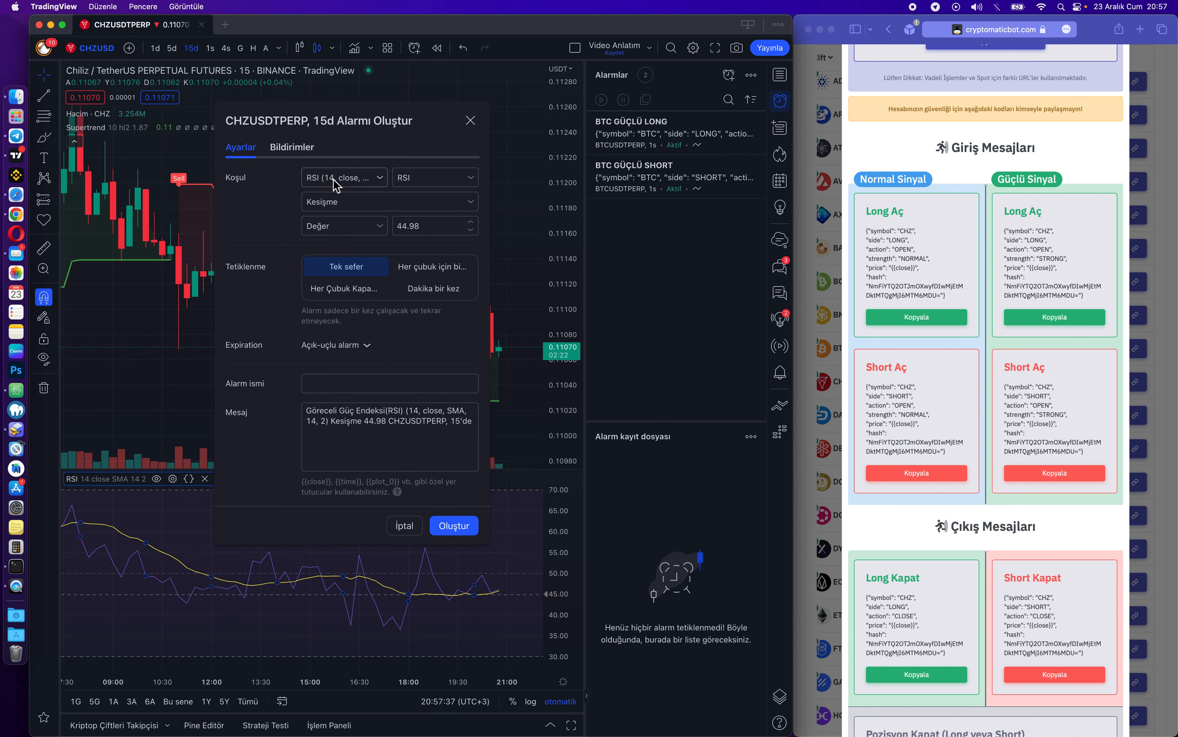
click(317, 181)
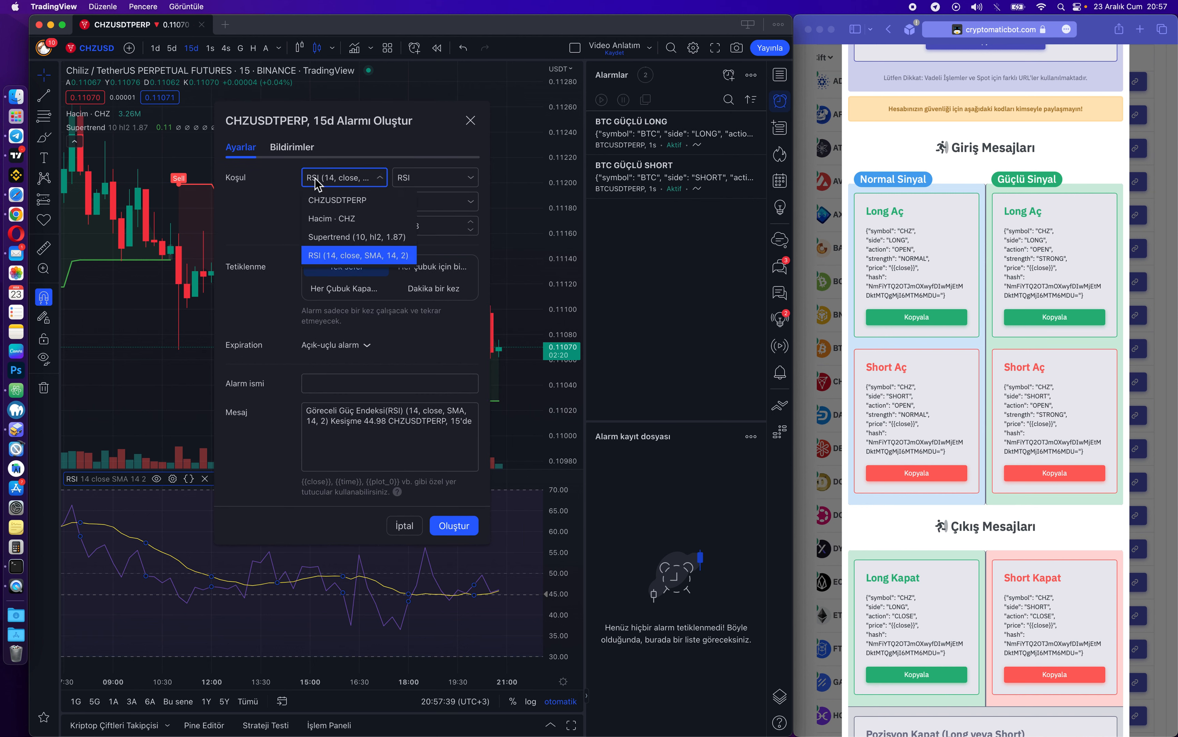
click(318, 180)
click(445, 184)
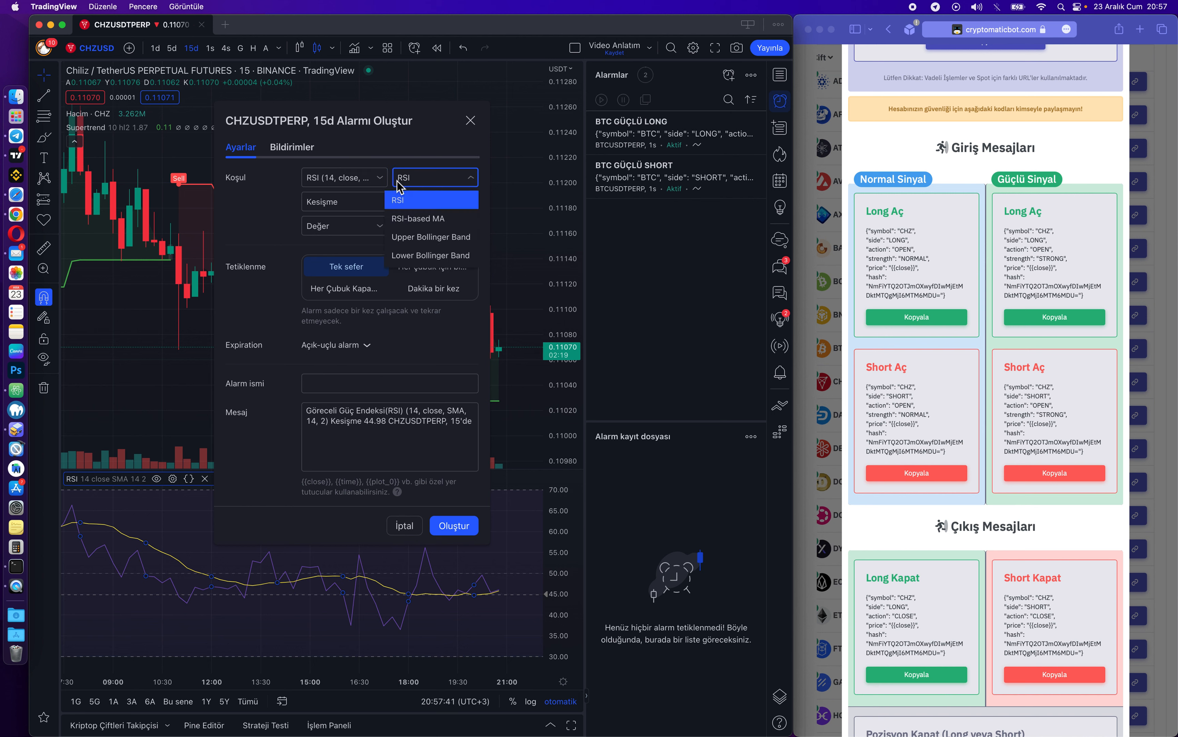
click(433, 181)
Set the condition to RSI crossing up its RSI-based MA, firing once per bar close.
click(356, 204)
click(336, 243)
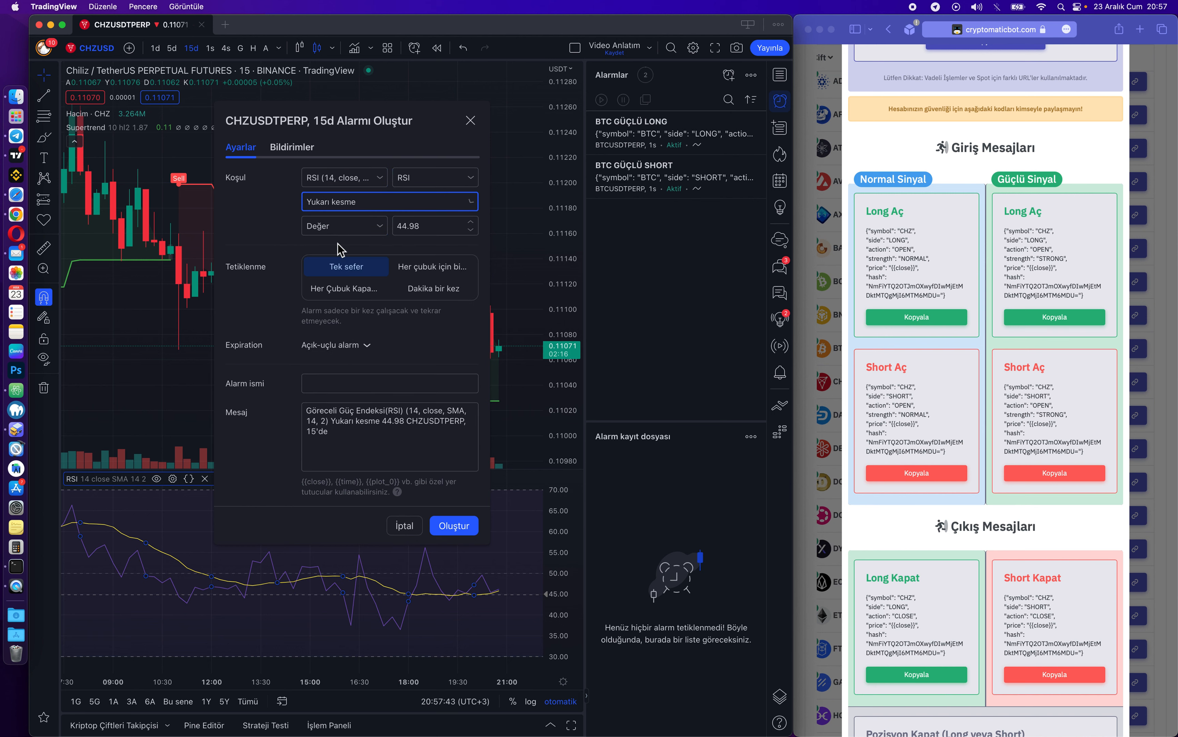
click(350, 227)
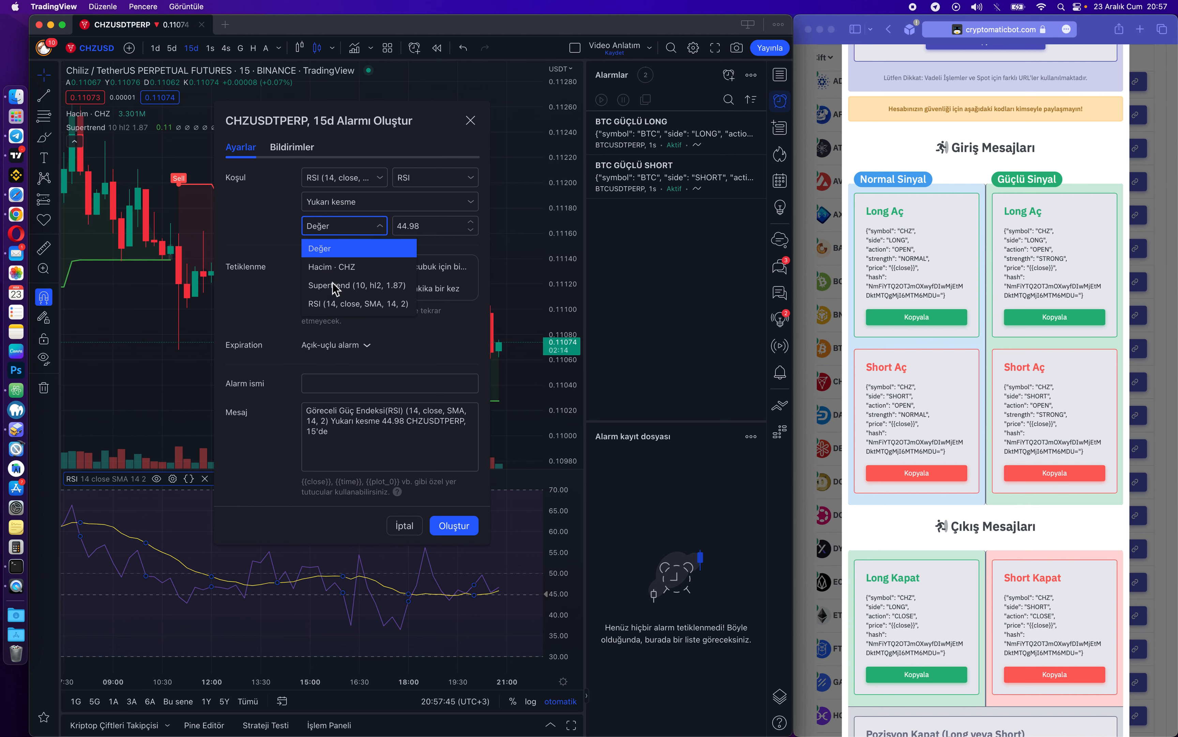
click(343, 304)
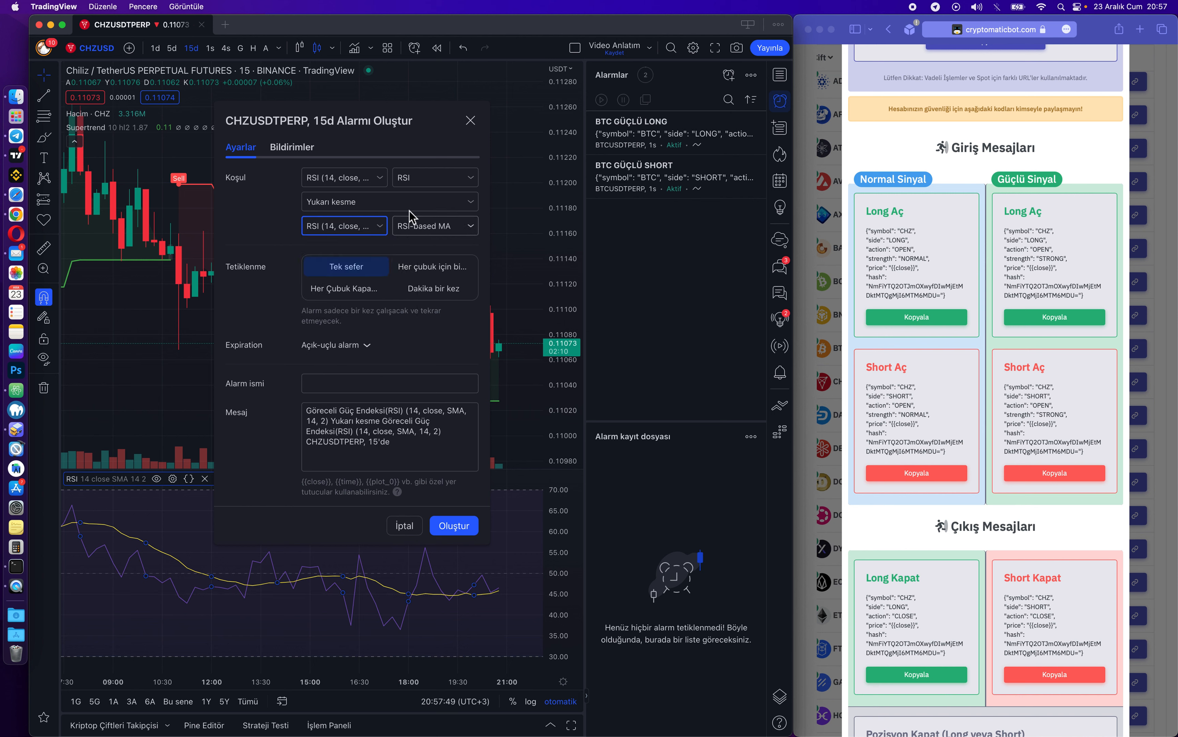
click(276, 184)
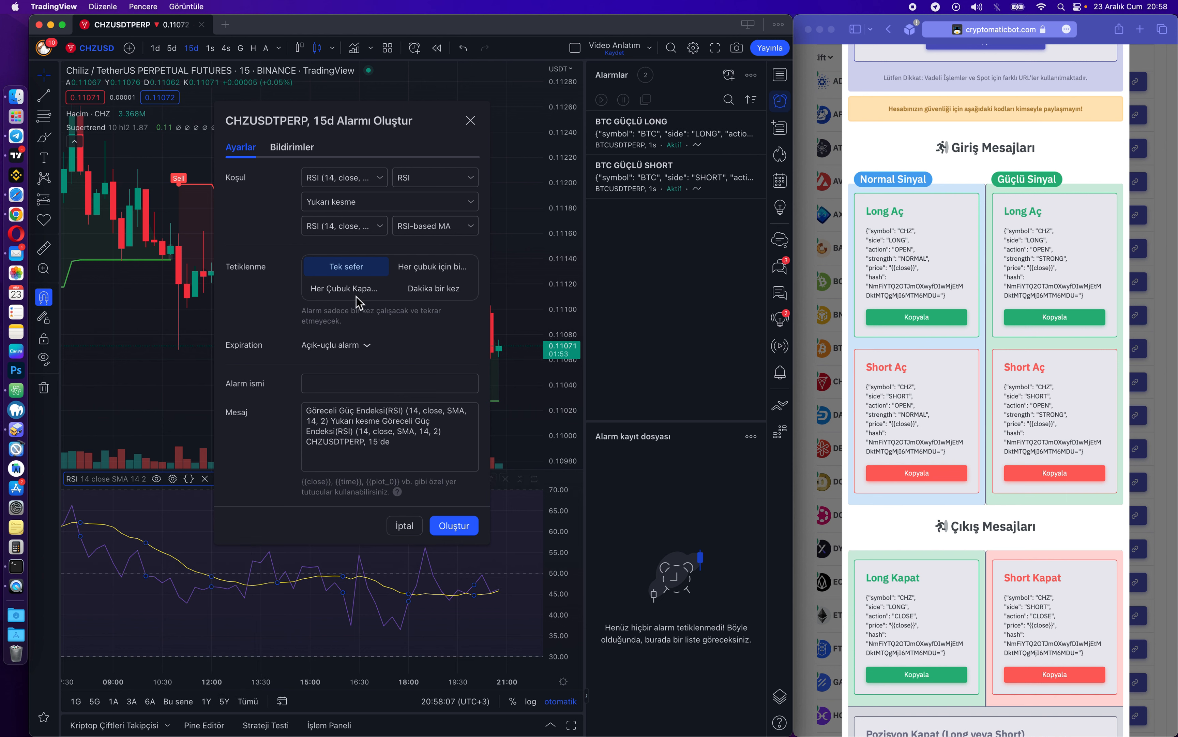
click(327, 290)
Name the alert CHZ LONG, paste the CHZ Long Aç webhook JSON as its message, and create it.
click(426, 389)
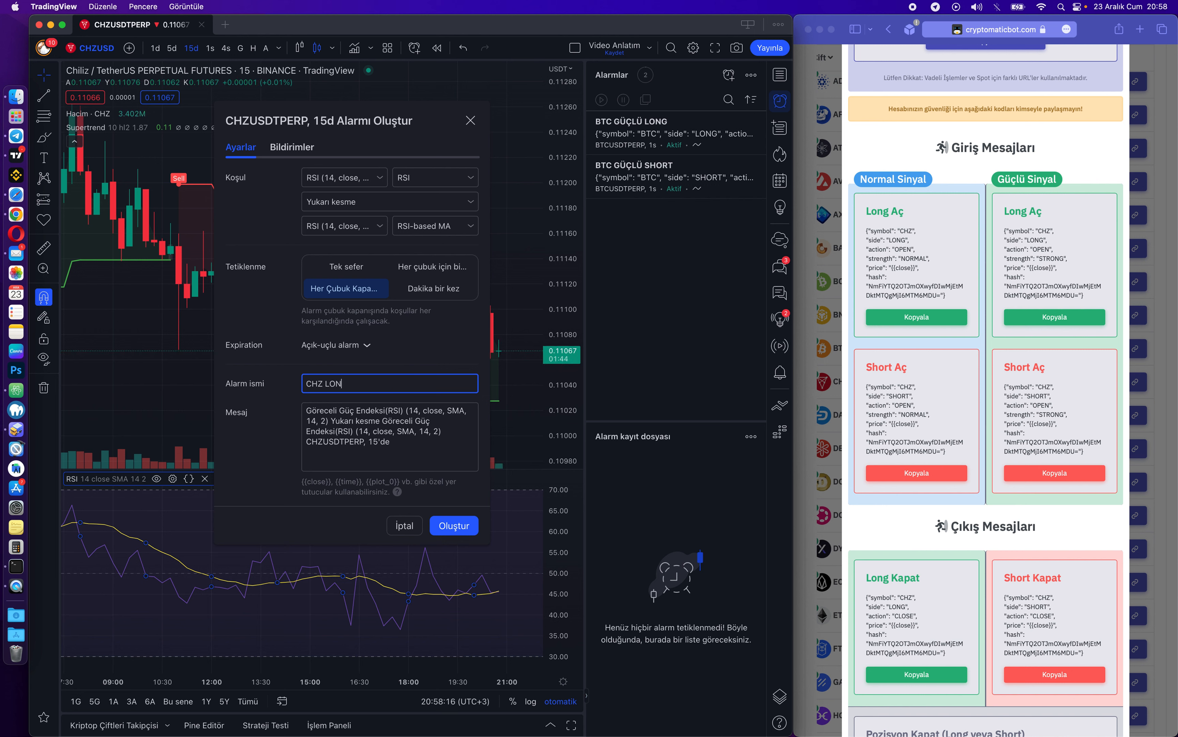
click(922, 371)
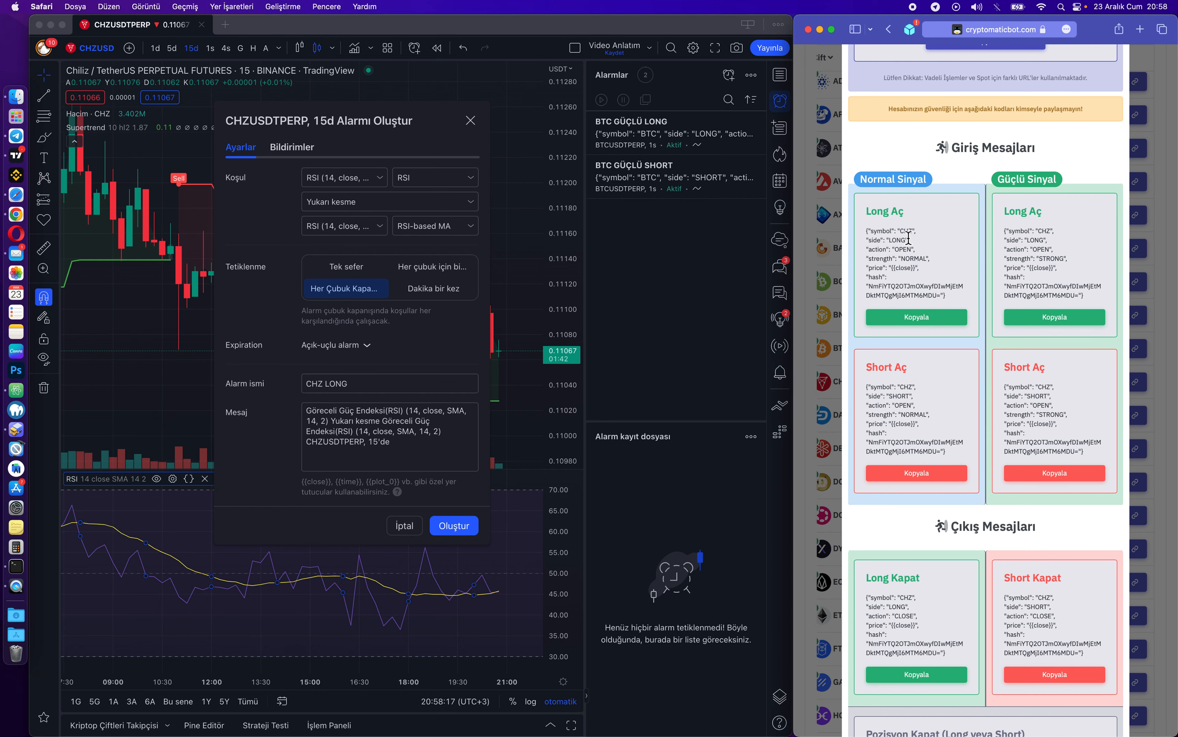
scroll(883, 199, up, 5)
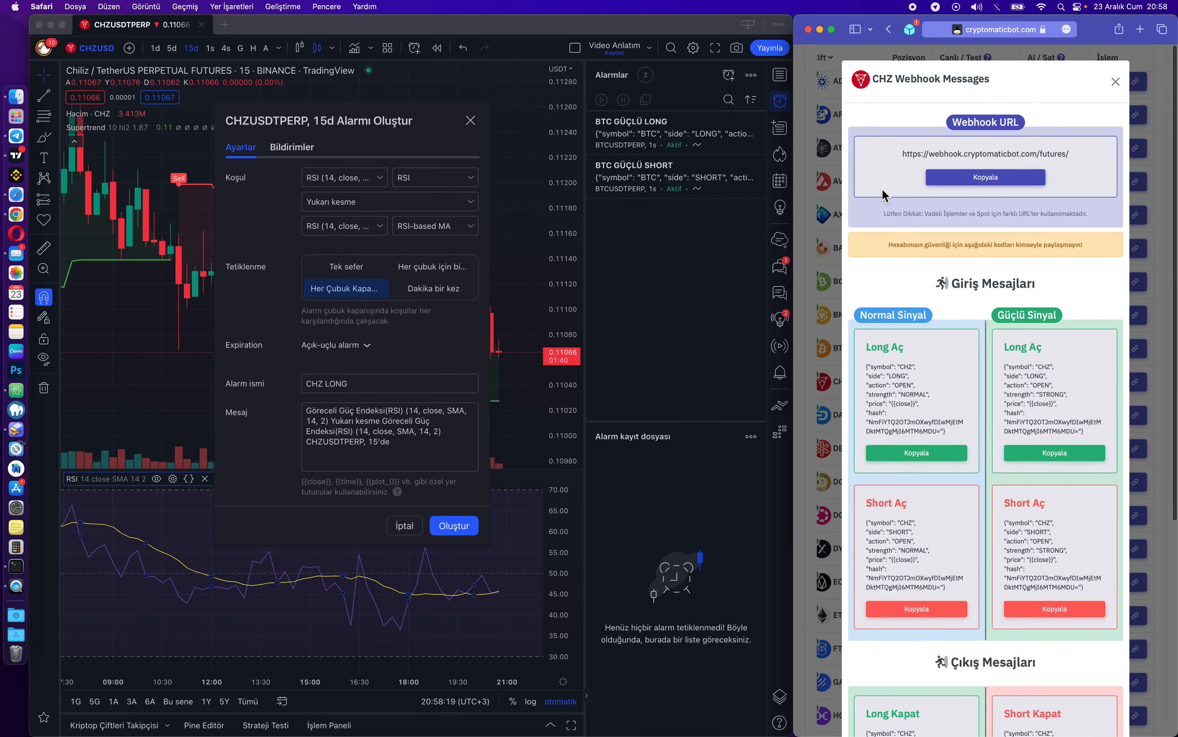
scroll(901, 331, down, 5)
click(918, 316)
click(393, 449)
key(super+a)
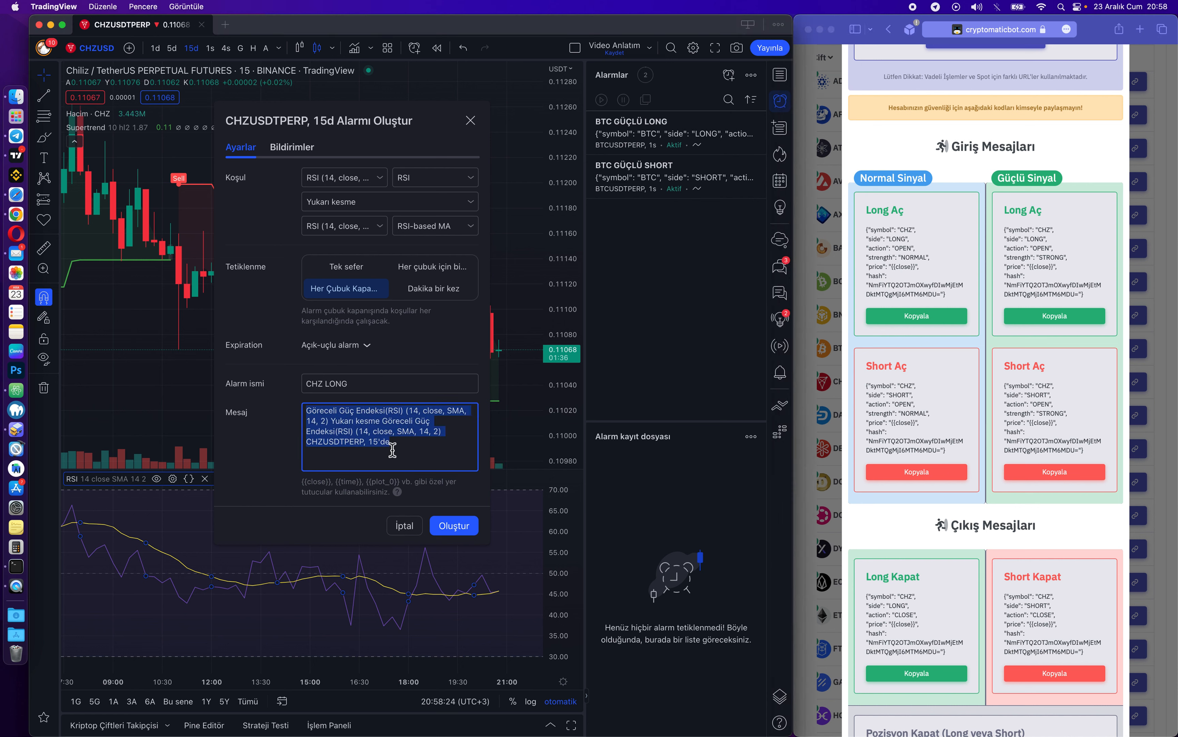
click(455, 528)
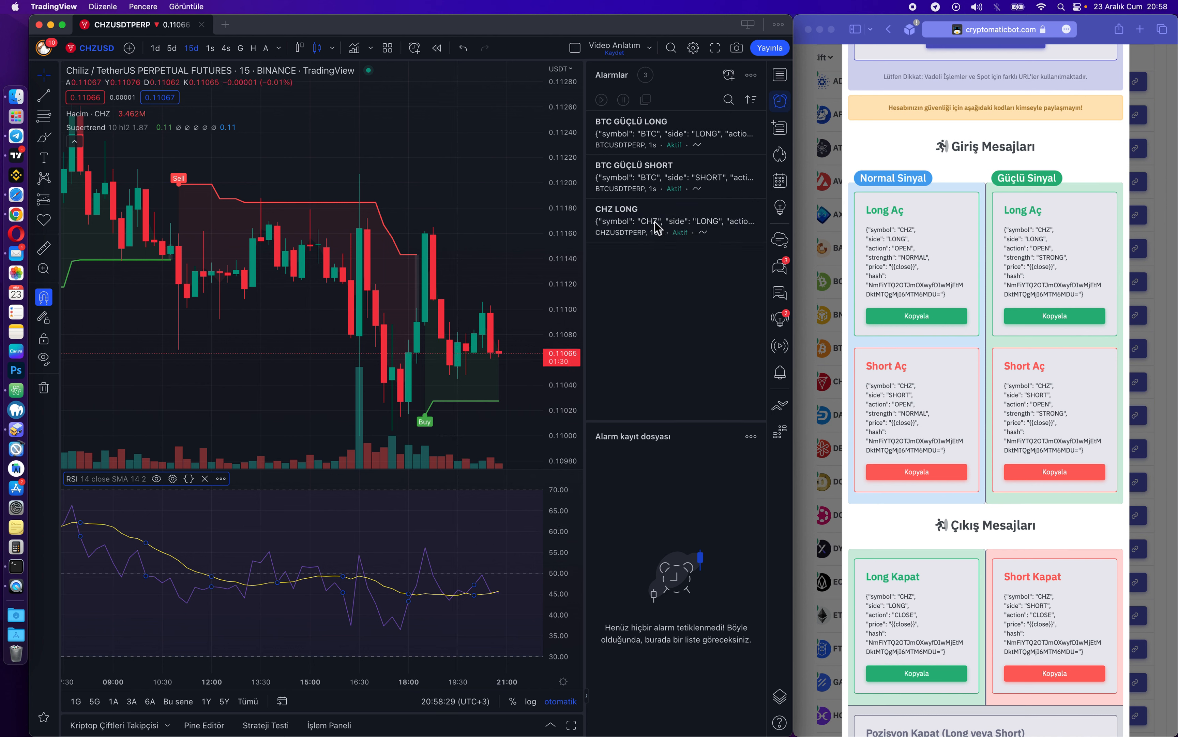
Scroll CryptoMatic's CHZ webhook modal down to the Çıkış Mesajları exit templates.
mouse_move(642, 226)
click(932, 315)
scroll(920, 345, down, 5)
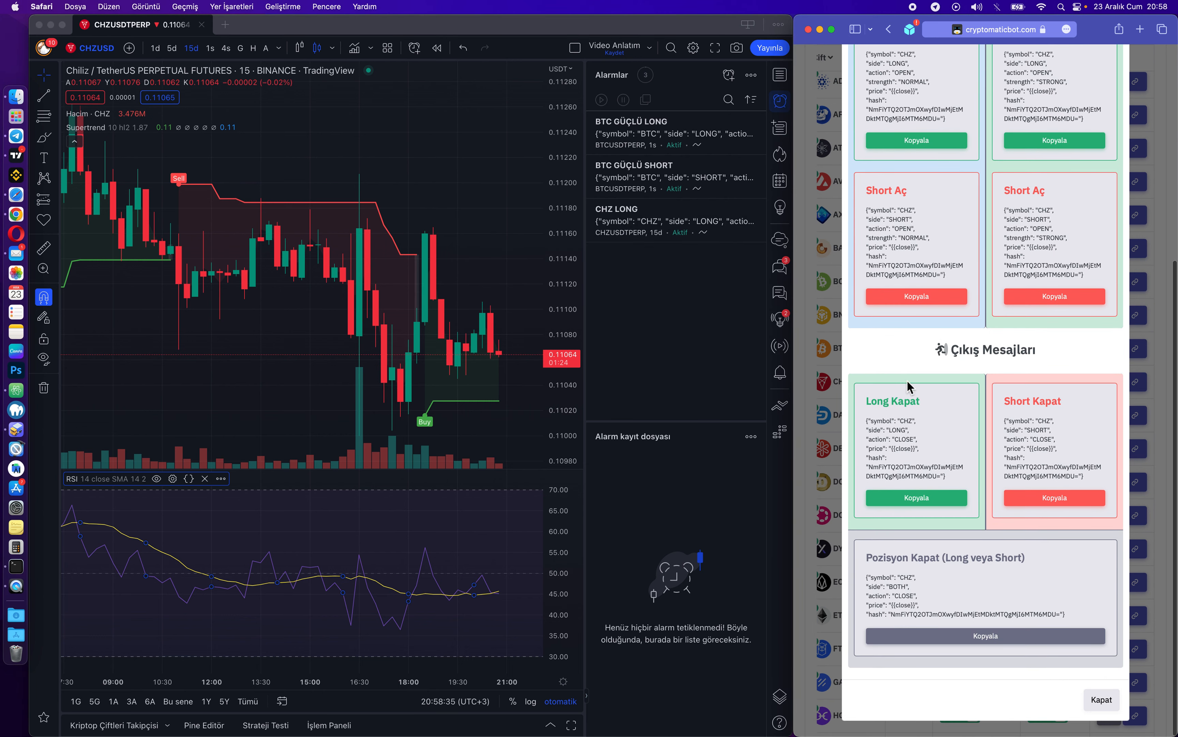
click(241, 392)
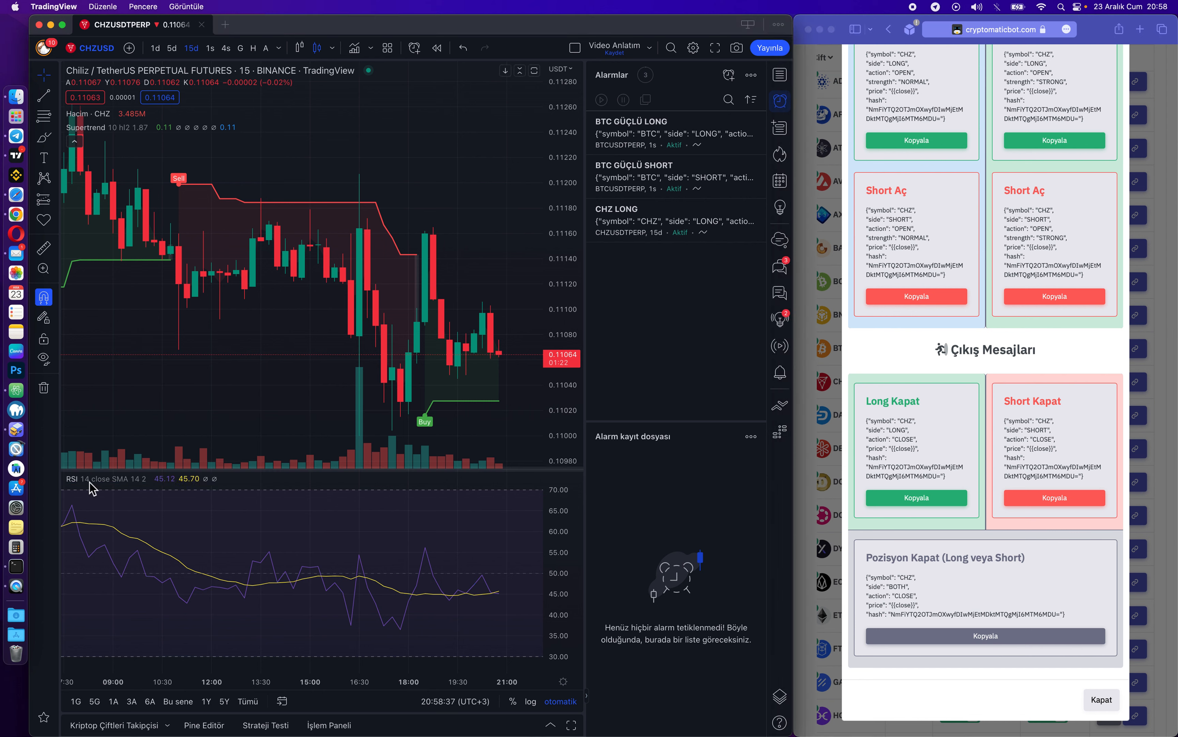
Start a new RSI alert on CHZUSDTPERP, defaulting to crossing 45.11, and move it aside.
click(220, 478)
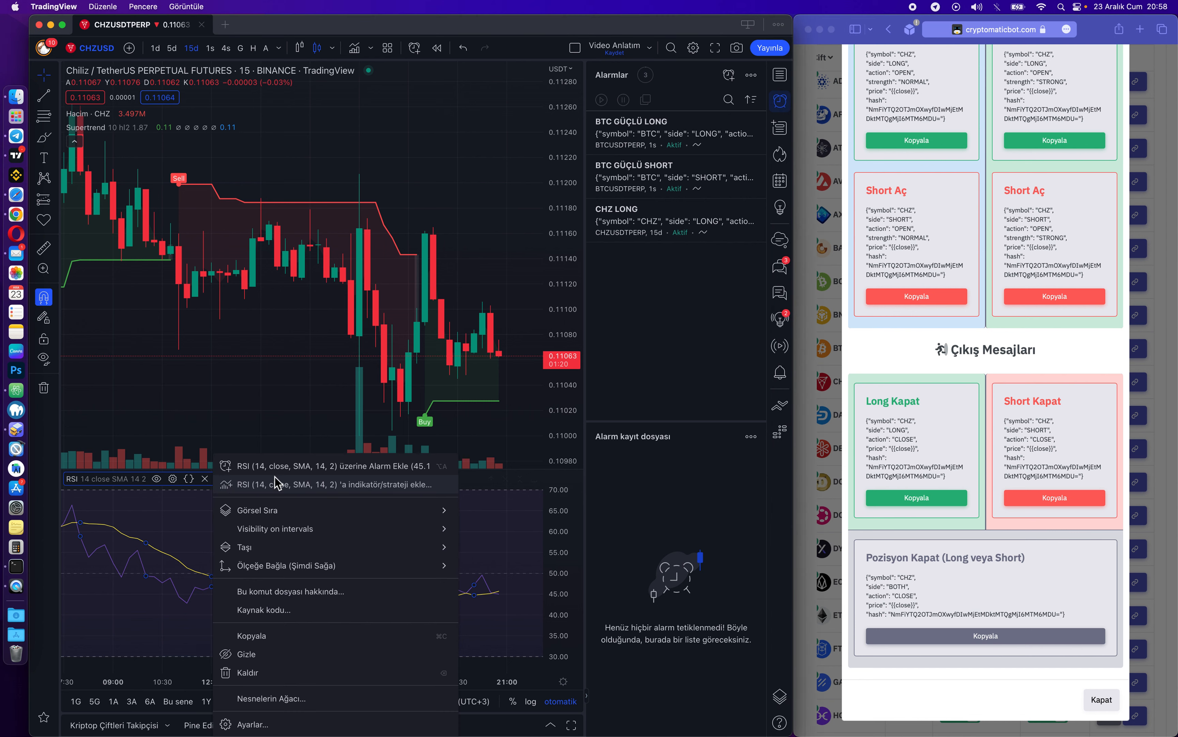
click(319, 466)
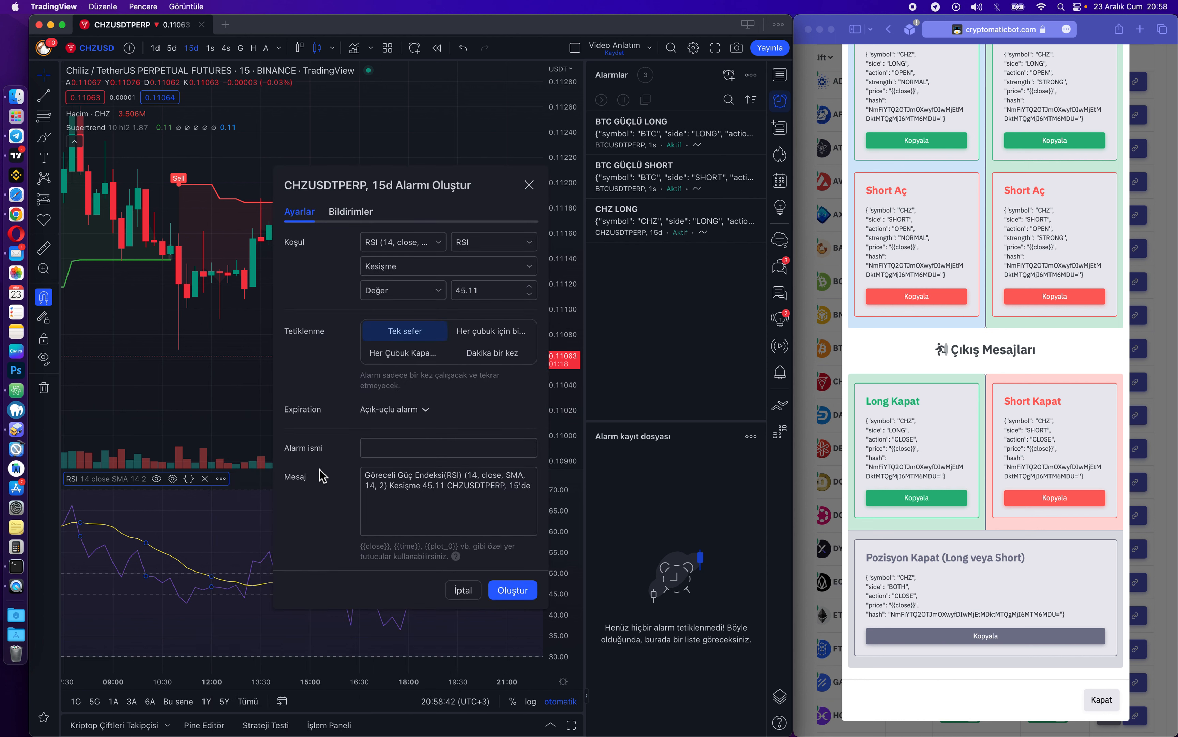
drag(468, 187, 511, 134)
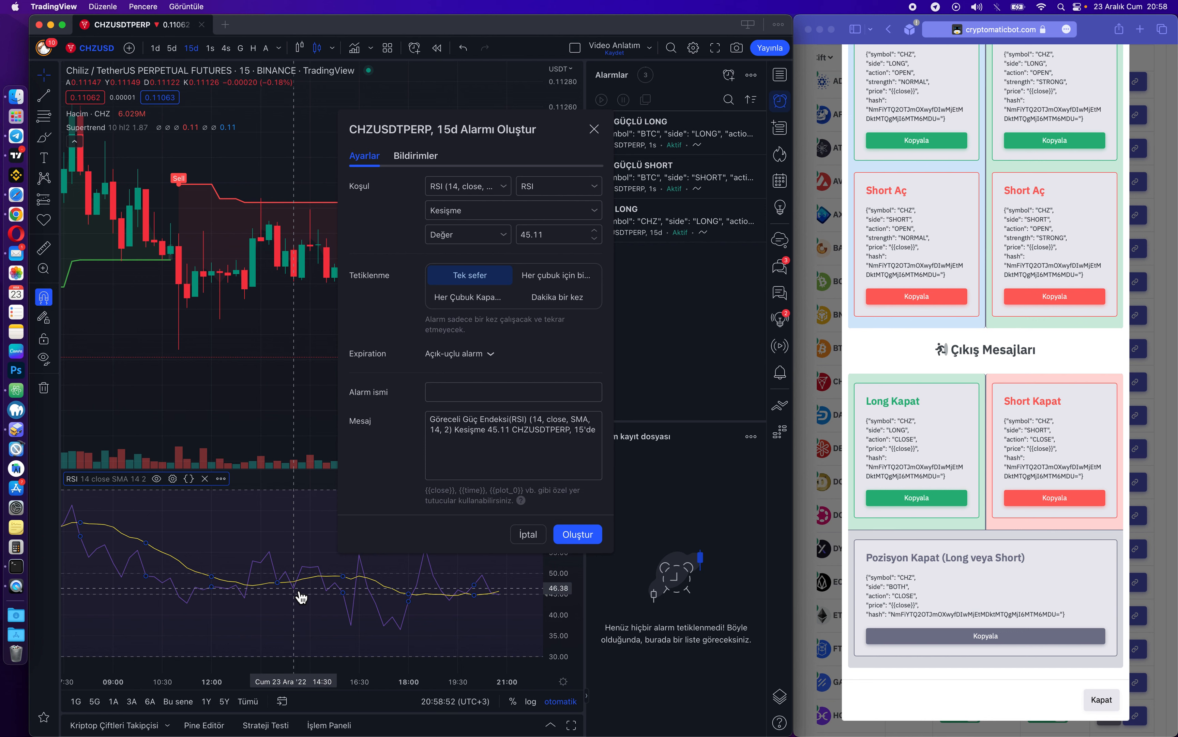
drag(560, 130, 509, 188)
click(892, 246)
scroll(892, 246, up, 10)
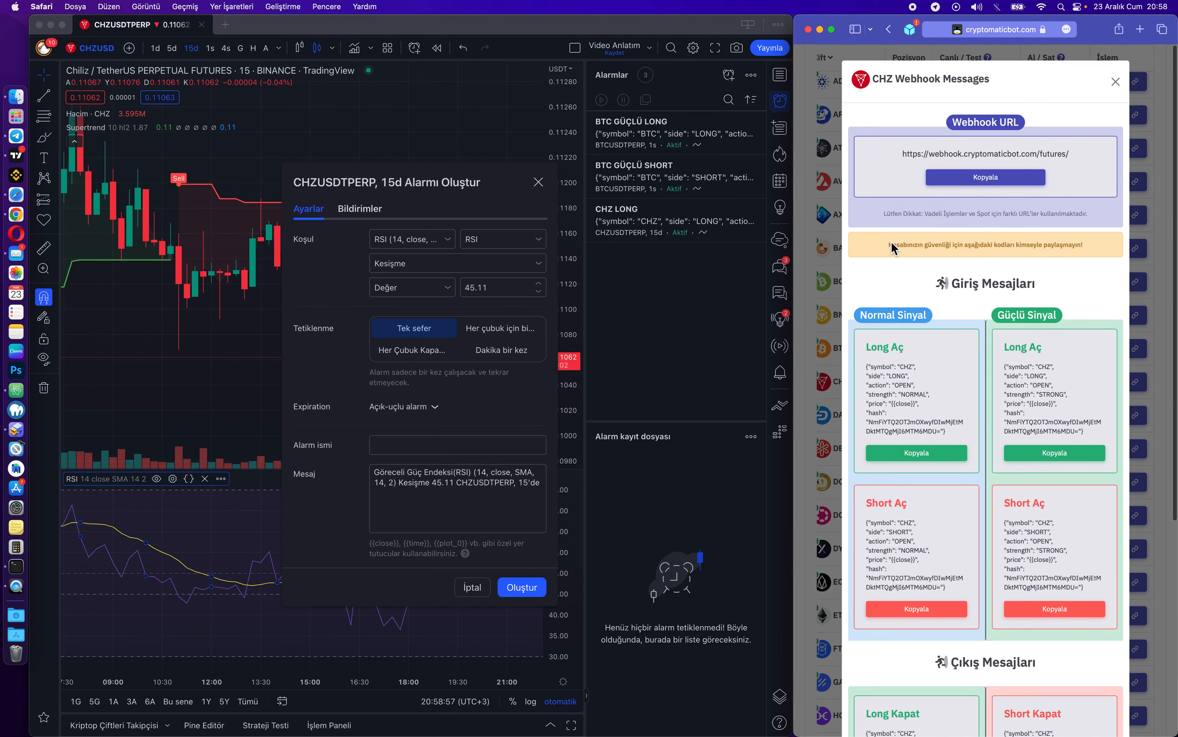
Set the condition to RSI crossing down its RSI-based MA, triggered once per bar.
click(483, 209)
click(431, 246)
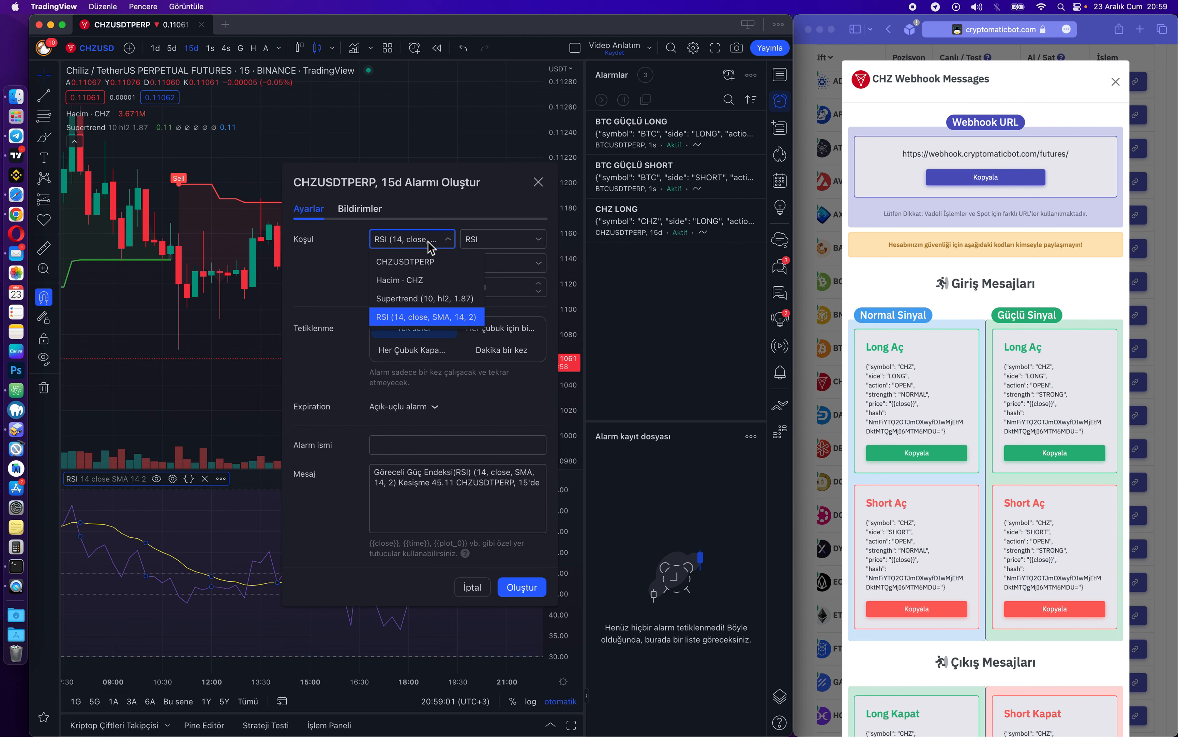
click(394, 241)
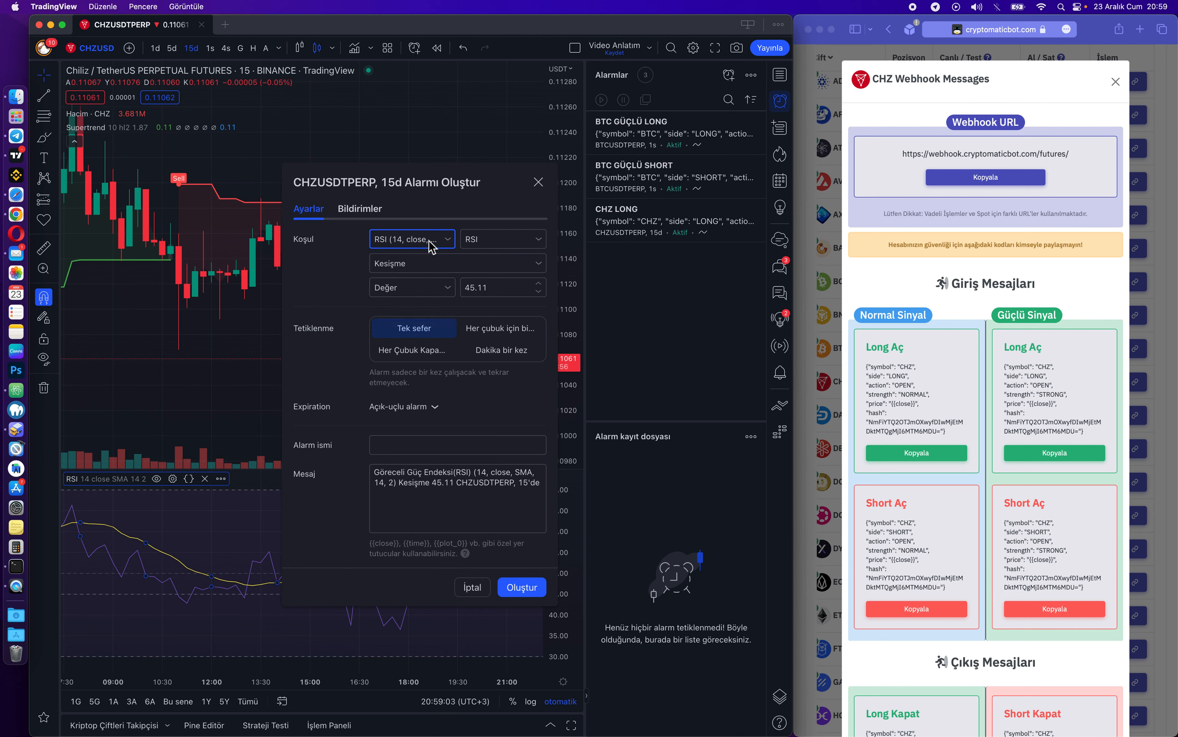
click(455, 265)
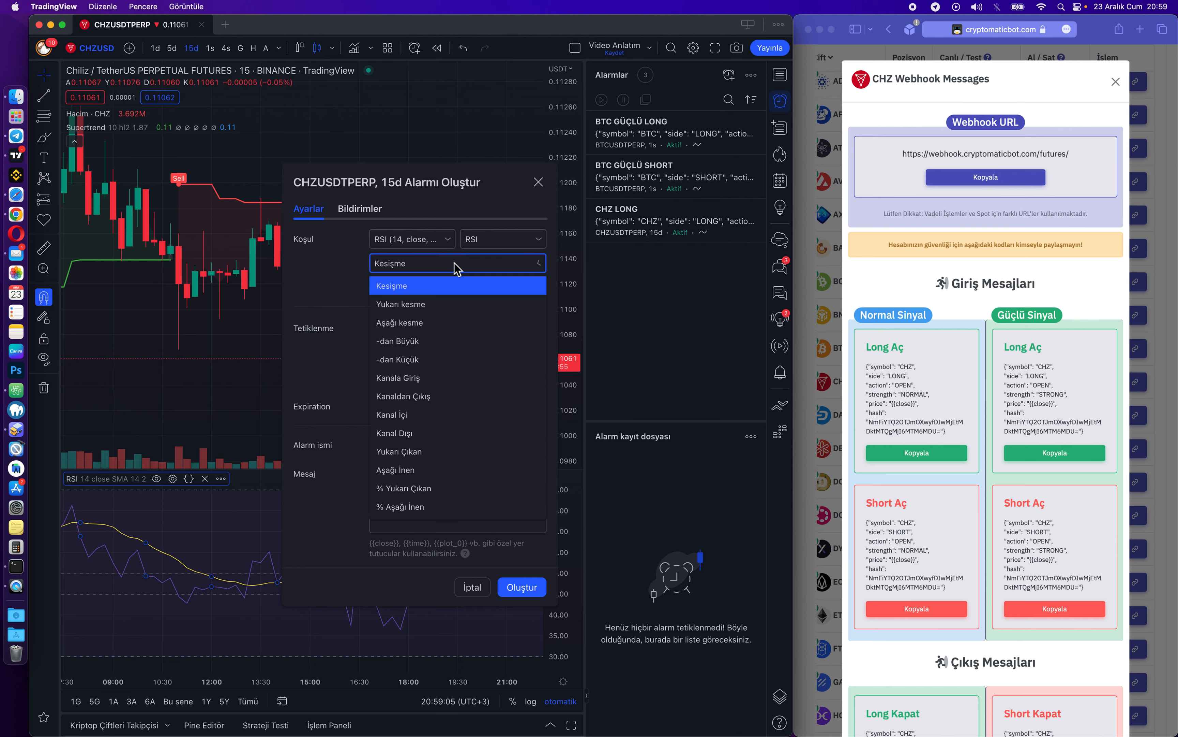
click(410, 324)
click(414, 292)
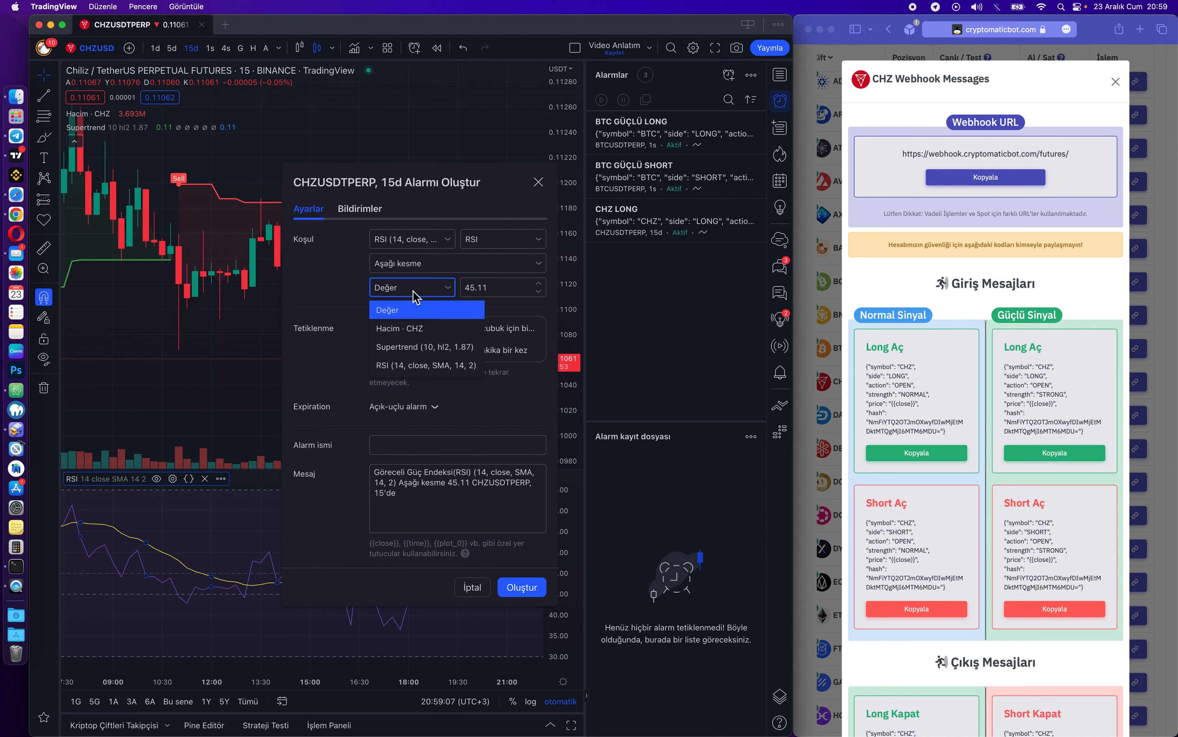
click(420, 364)
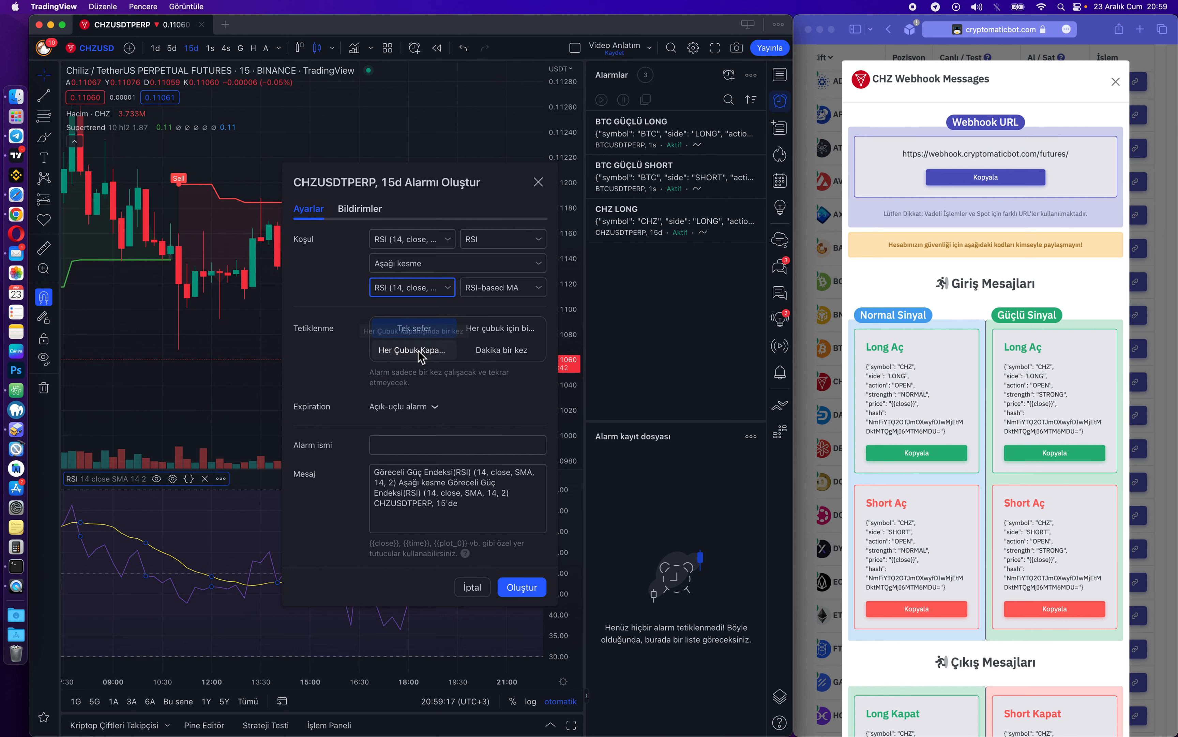
click(500, 329)
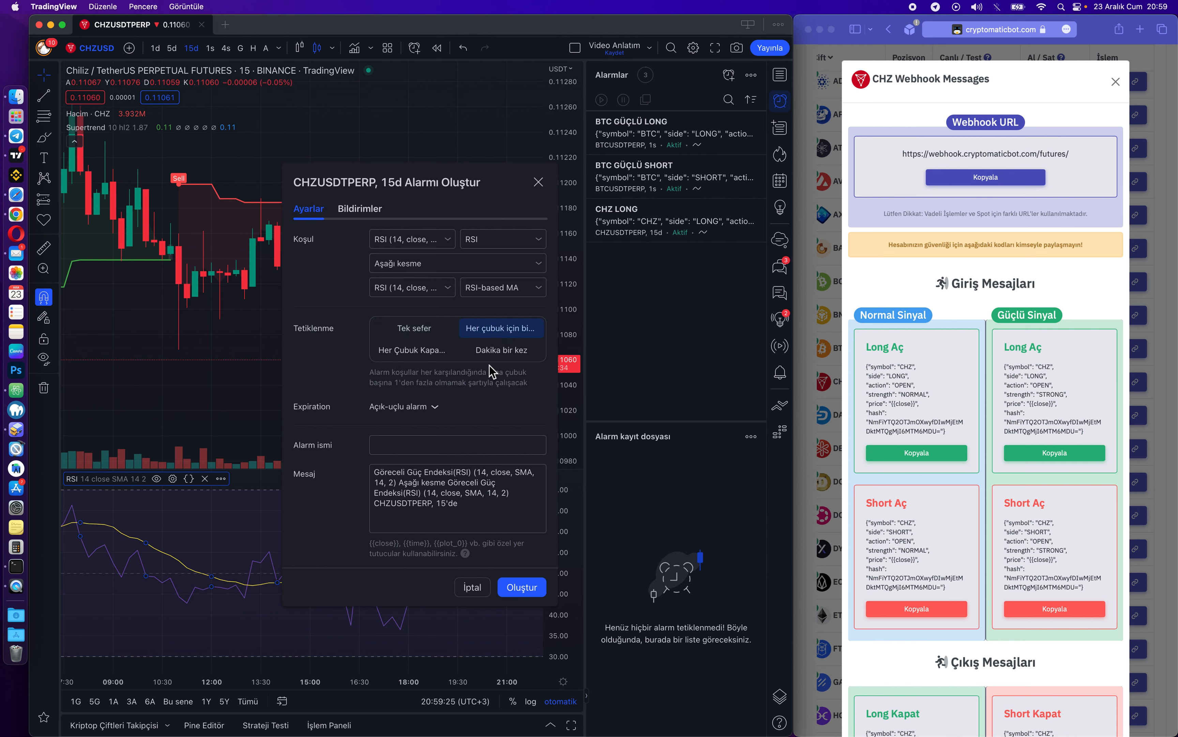
Name it CHZ CLOSE LONG, paste the Long Kapat webhook JSON as its message, and create it.
click(448, 448)
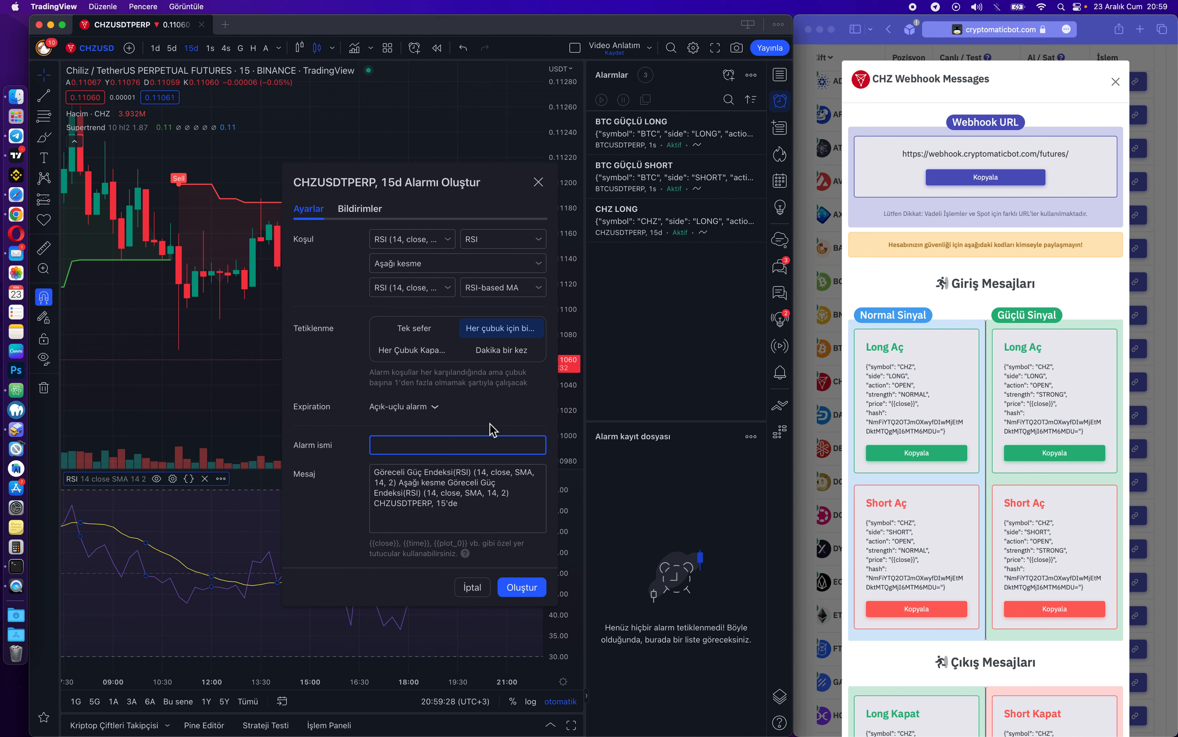
click(913, 390)
scroll(925, 371, down, 6)
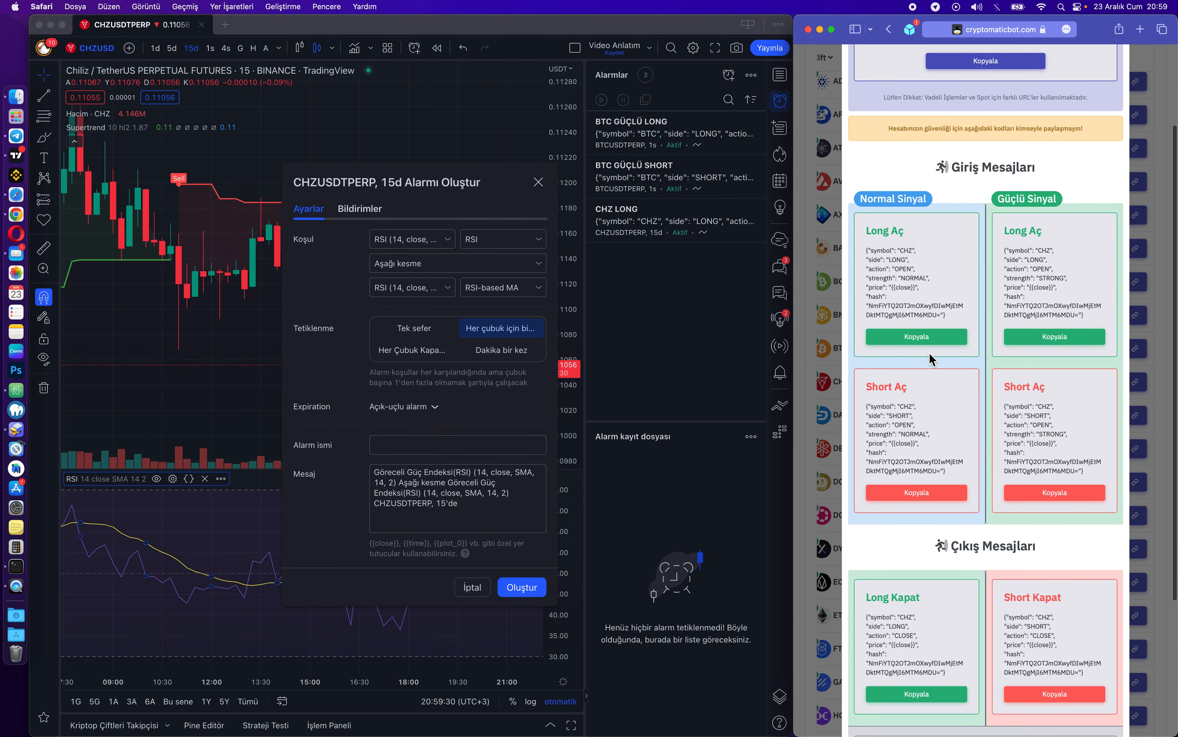
drag(871, 405, 933, 408)
scroll(916, 243, up, 10)
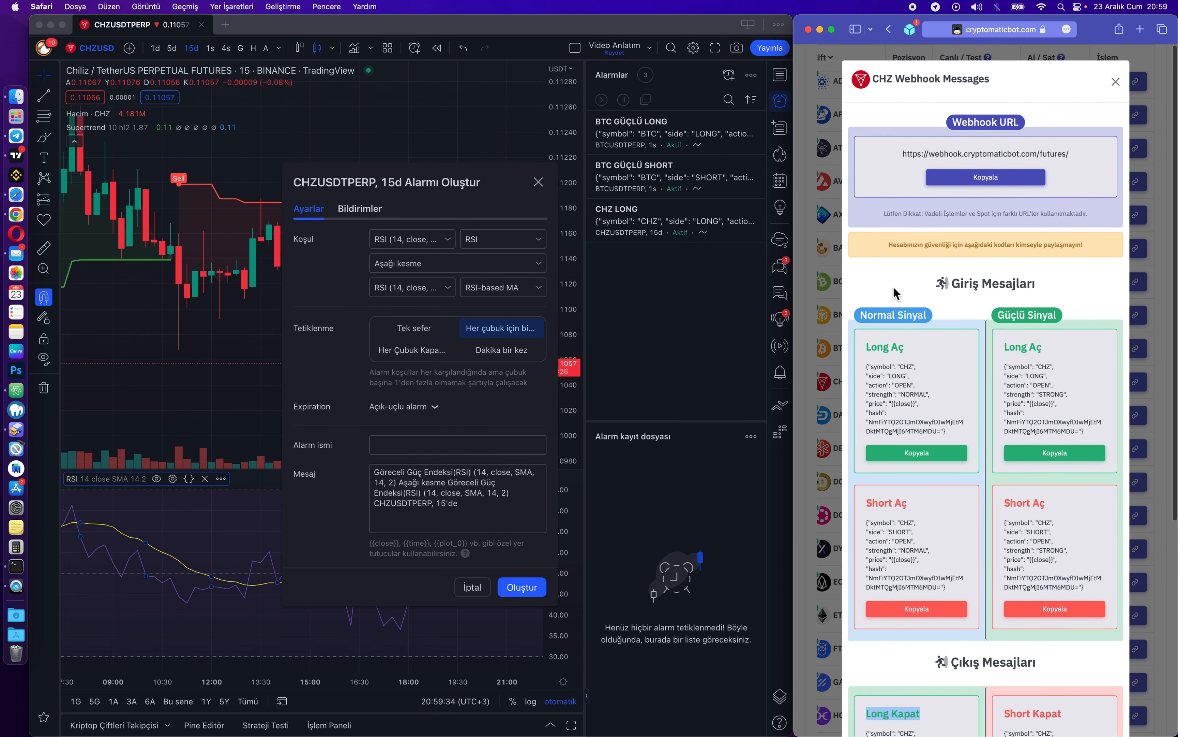
scroll(915, 336, down, 8)
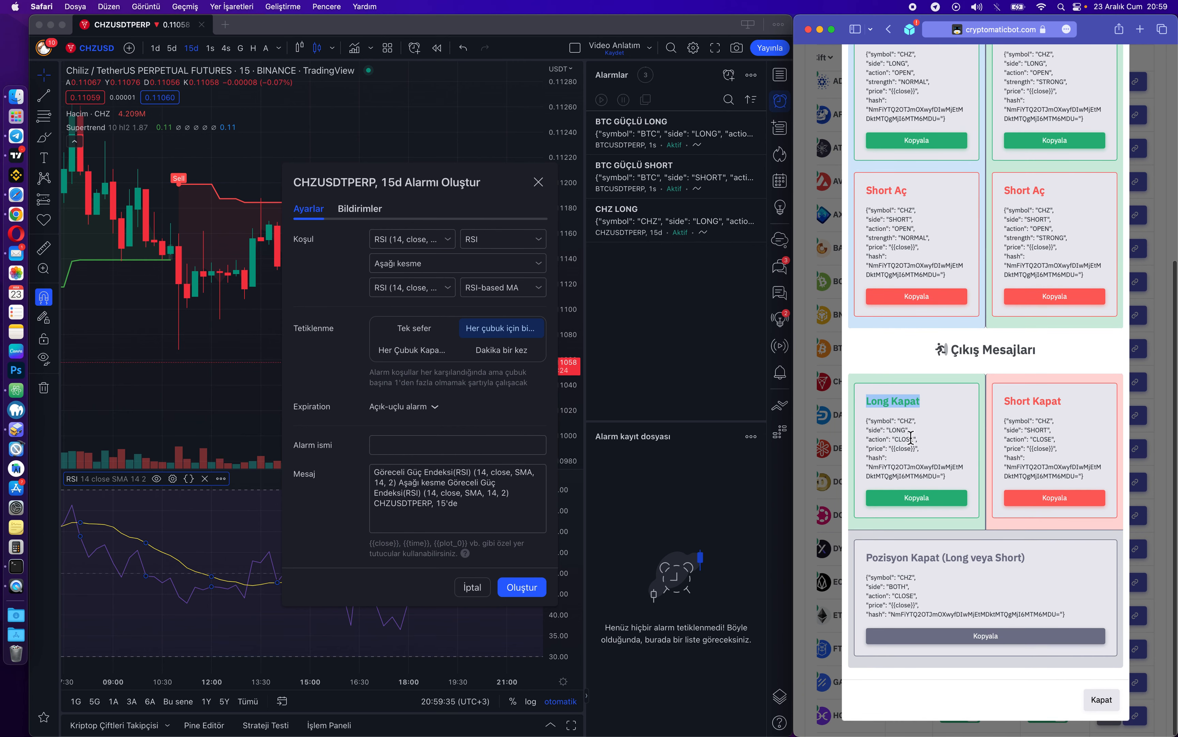
click(927, 504)
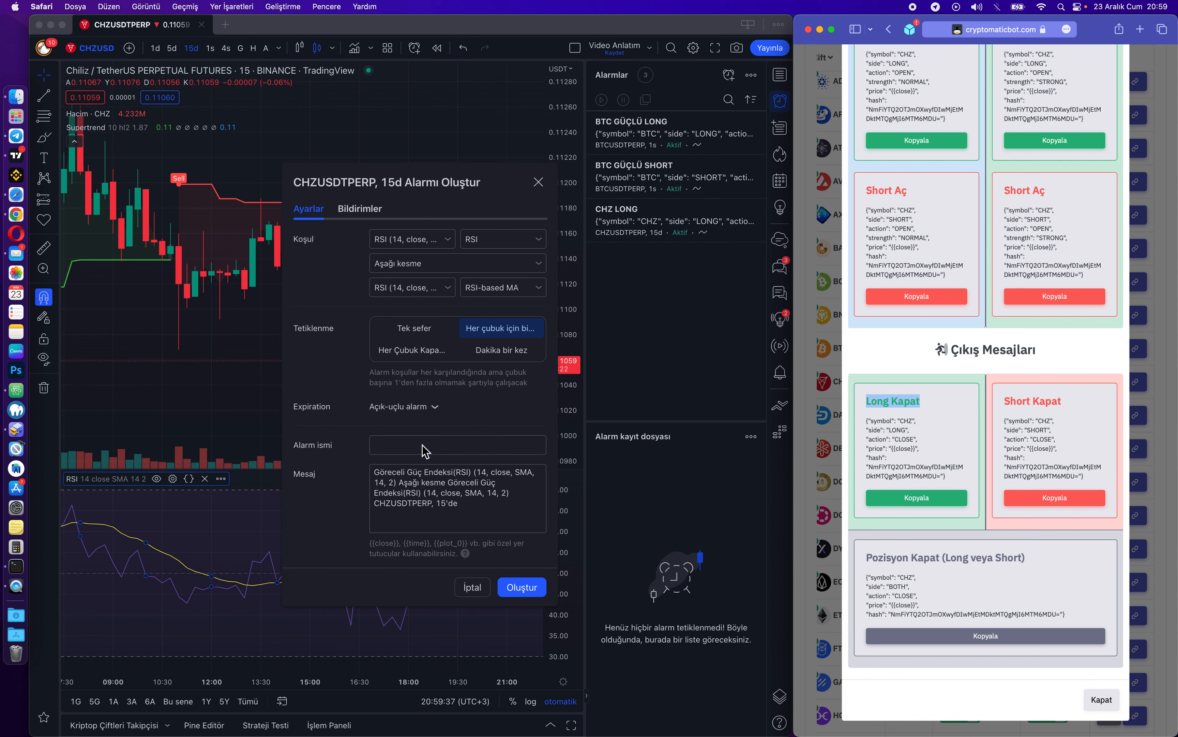
click(399, 448)
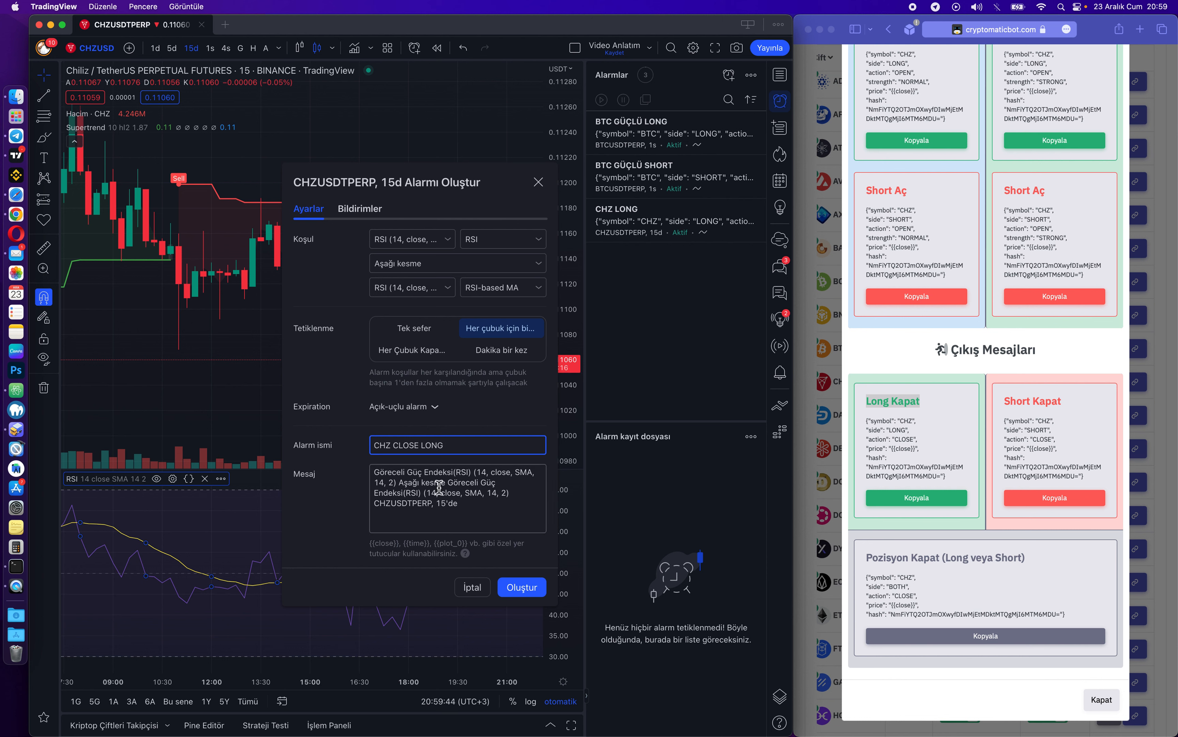
triple_click(472, 507)
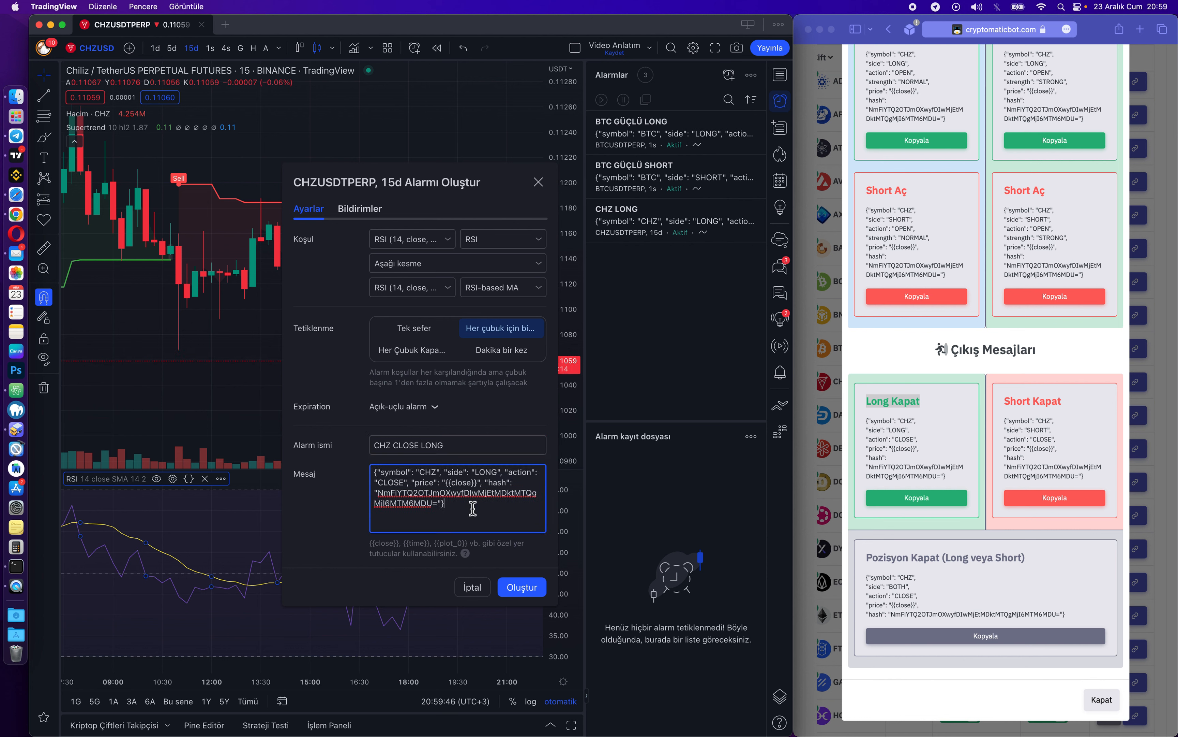
click(522, 586)
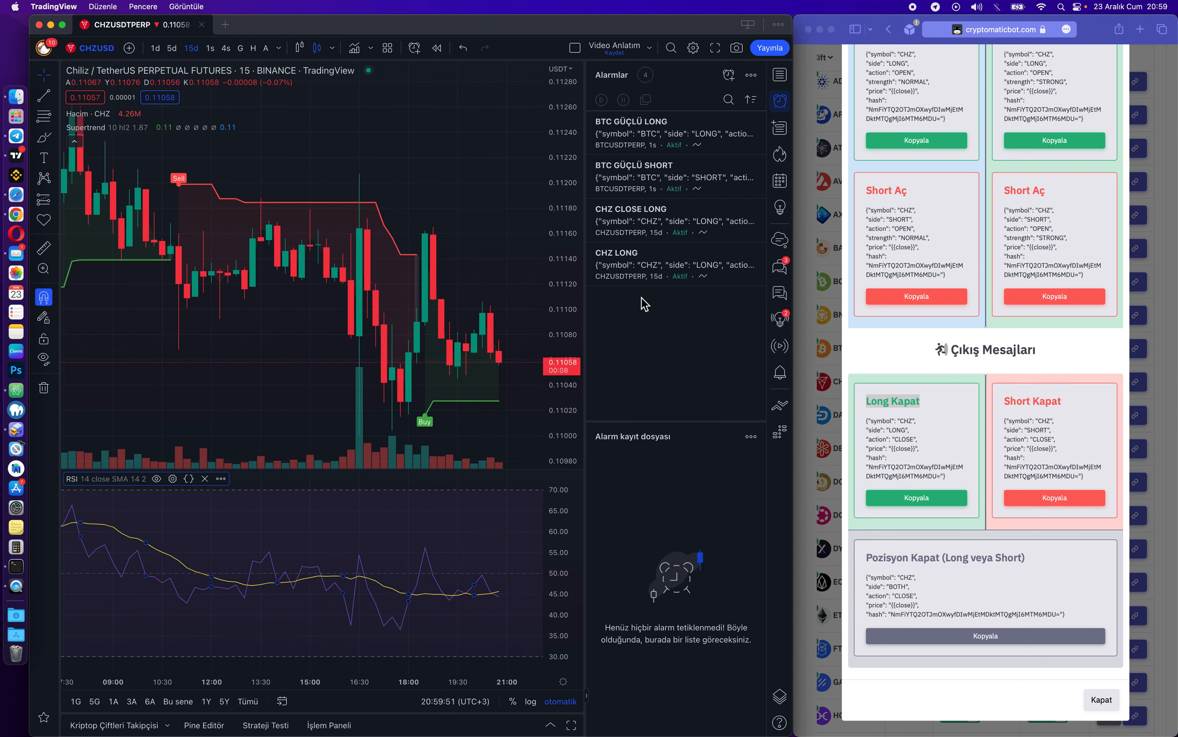
Dismiss the fired-alert popup and check the CHZ CLOSE LONG entry at 20:59:53 in the alert log.
click(655, 321)
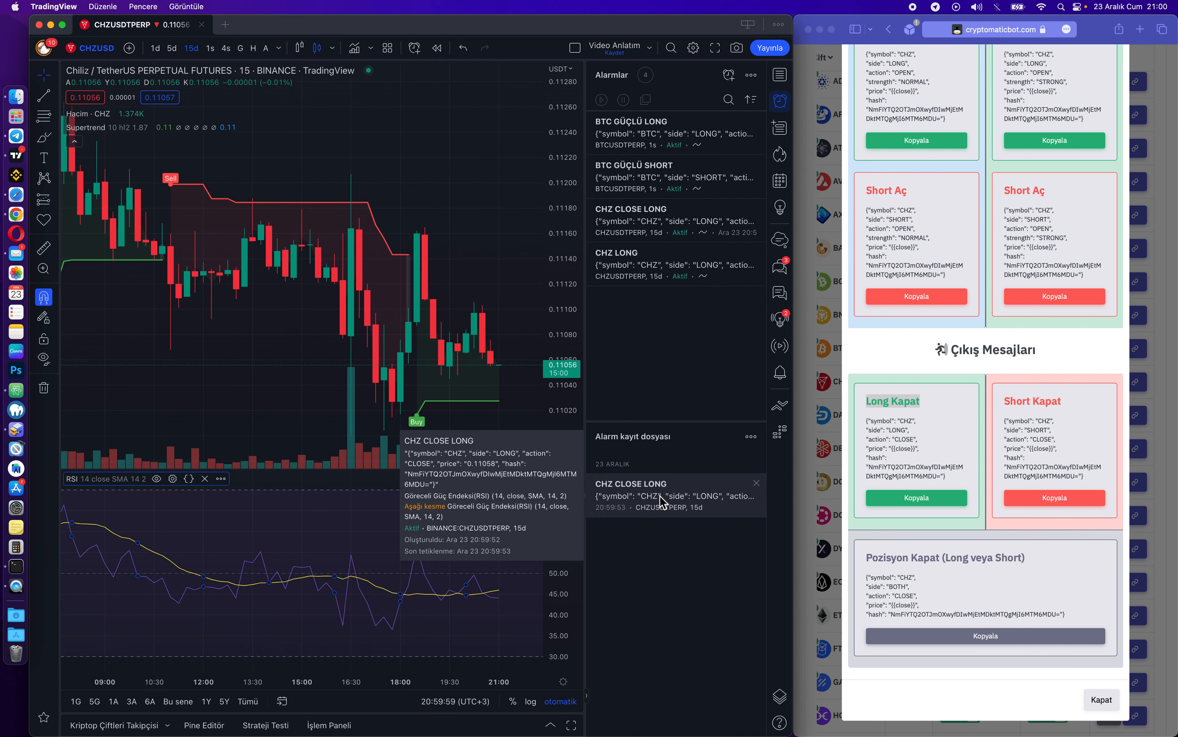
mouse_move(671, 486)
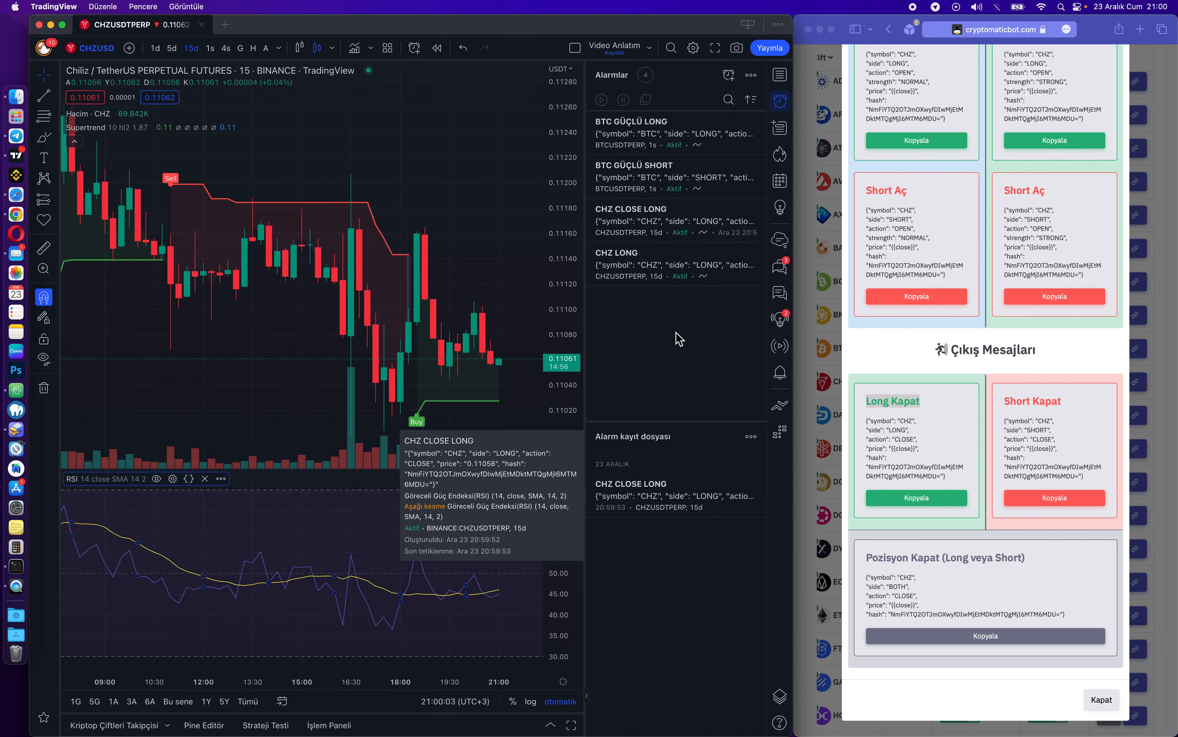
scroll(957, 224, up, 10)
scroll(957, 224, down, 2)
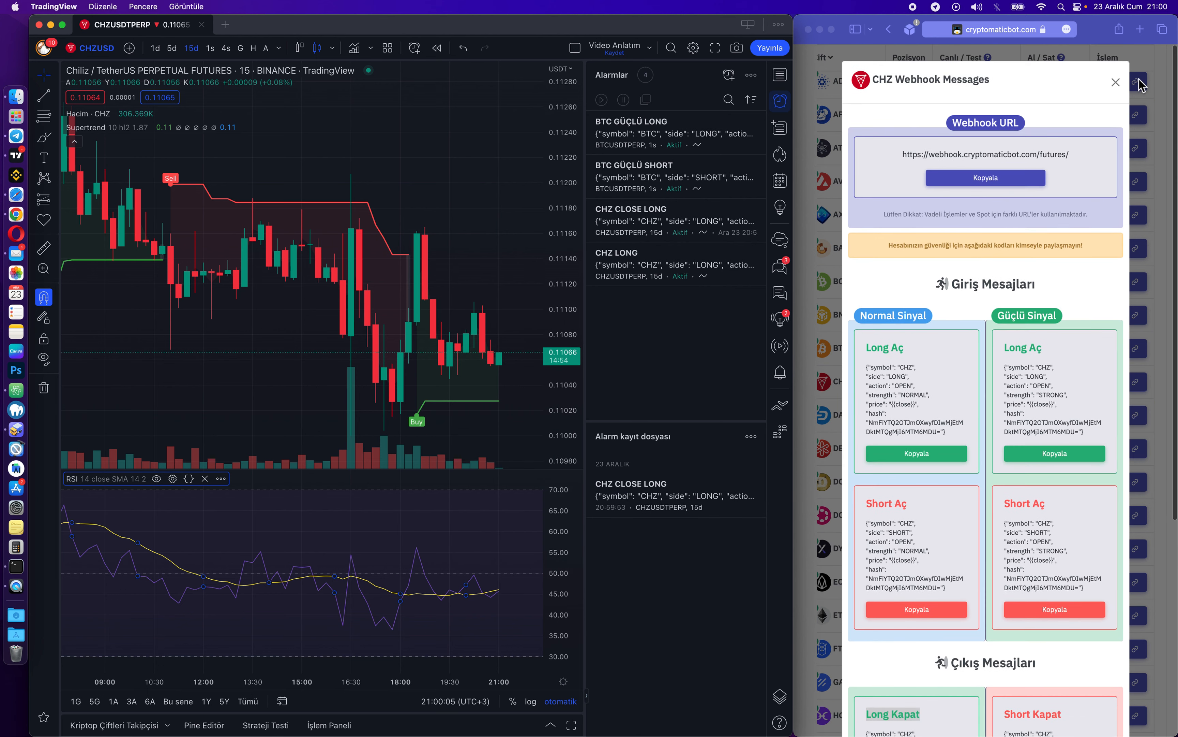
click(1044, 225)
Close the CHZ Webhook Messages window and confirm CryptoMatic shows no open futures positions.
click(1117, 83)
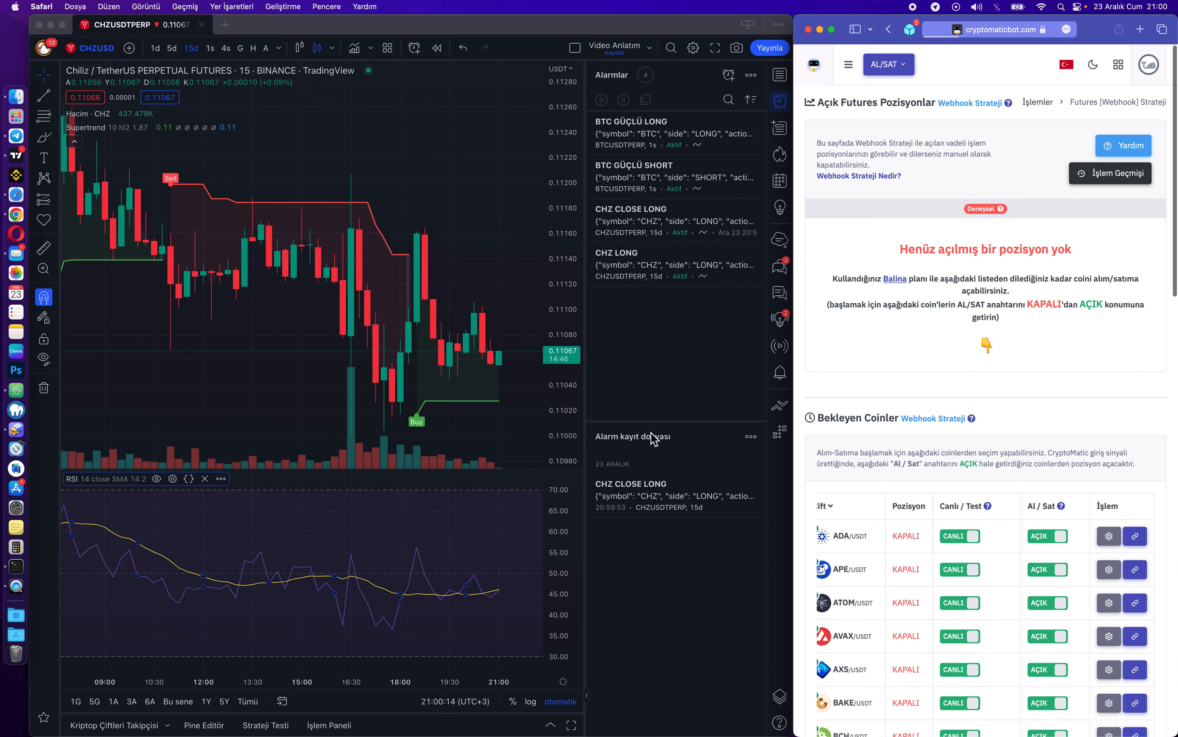
click(502, 561)
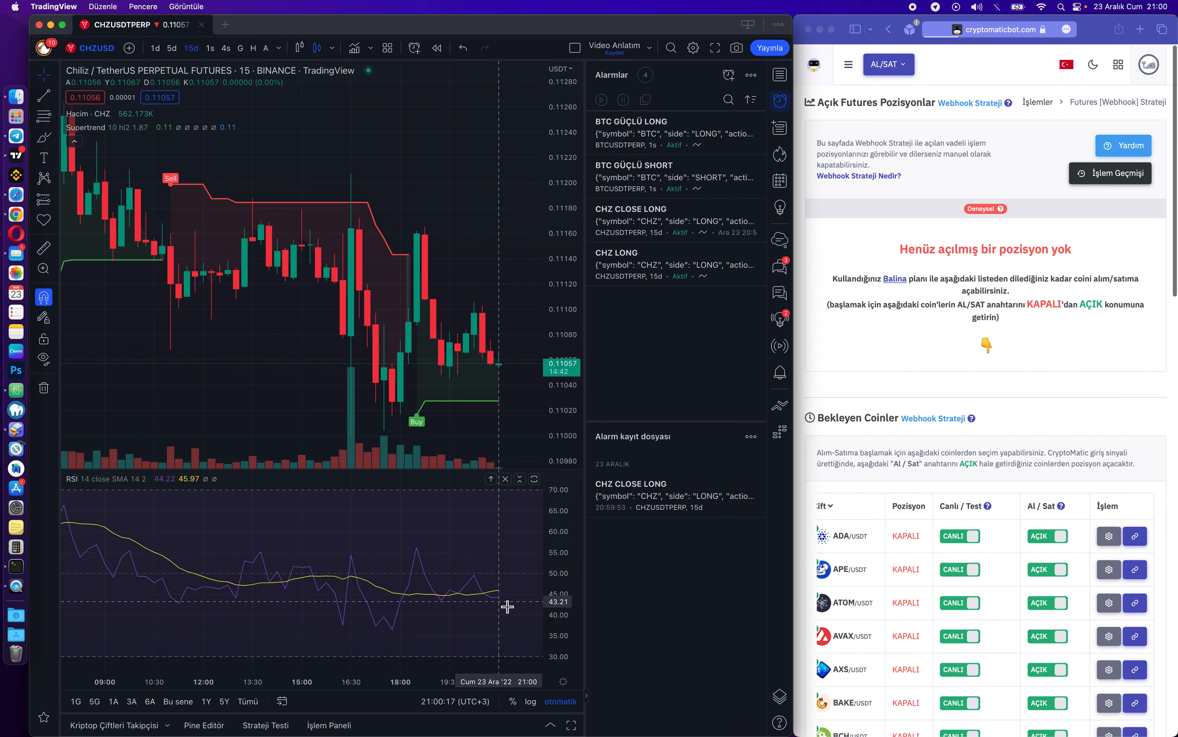
scroll(508, 607, right, 5)
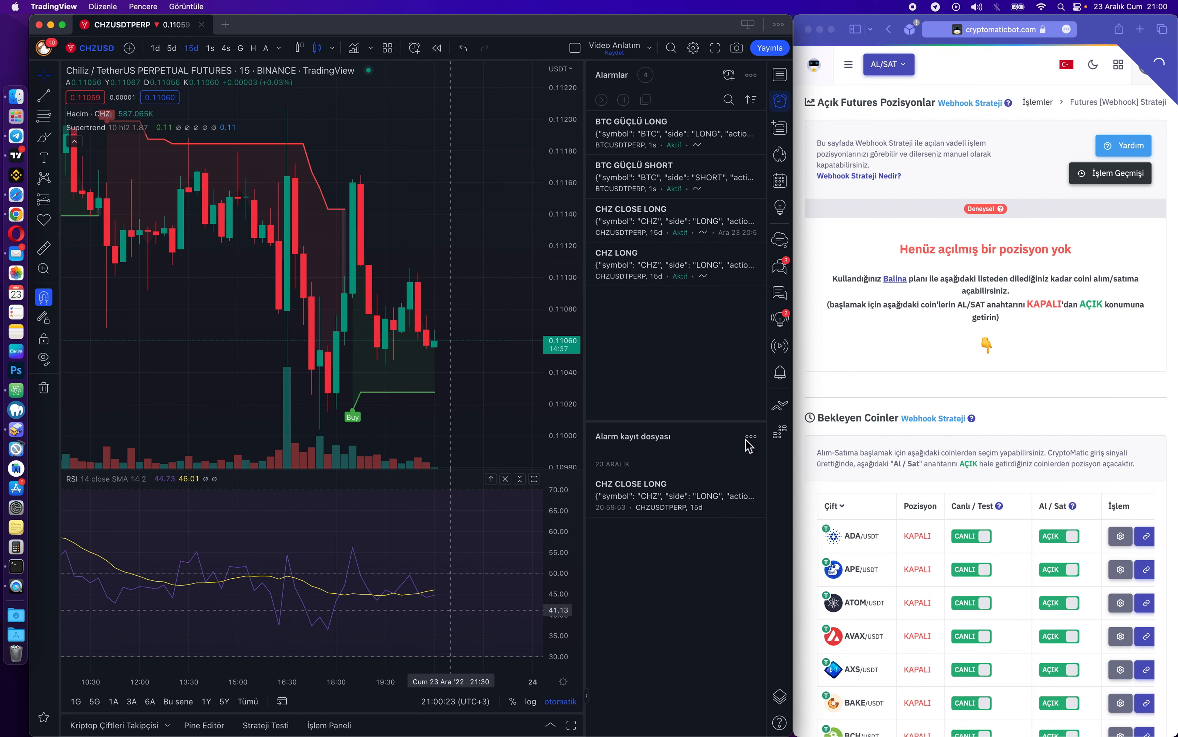
click(950, 342)
click(470, 264)
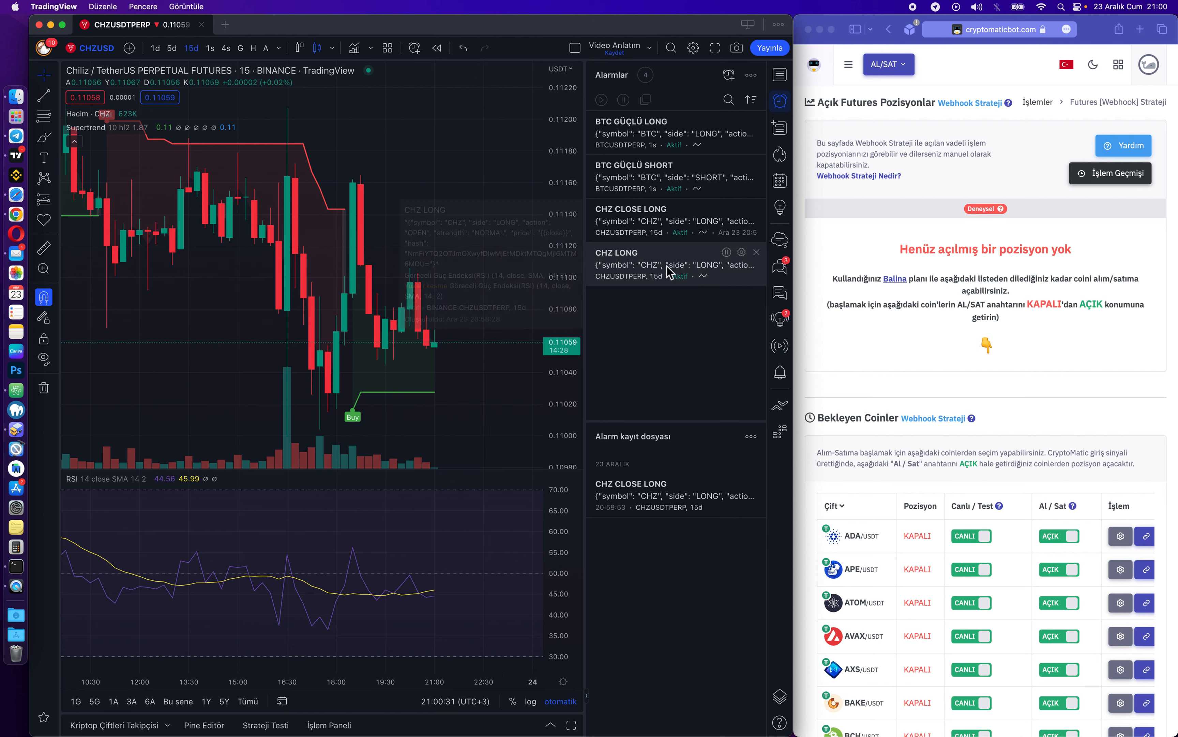
Open the CHZ LONG alert from TradingView's alerts list for editing.
mouse_move(671, 225)
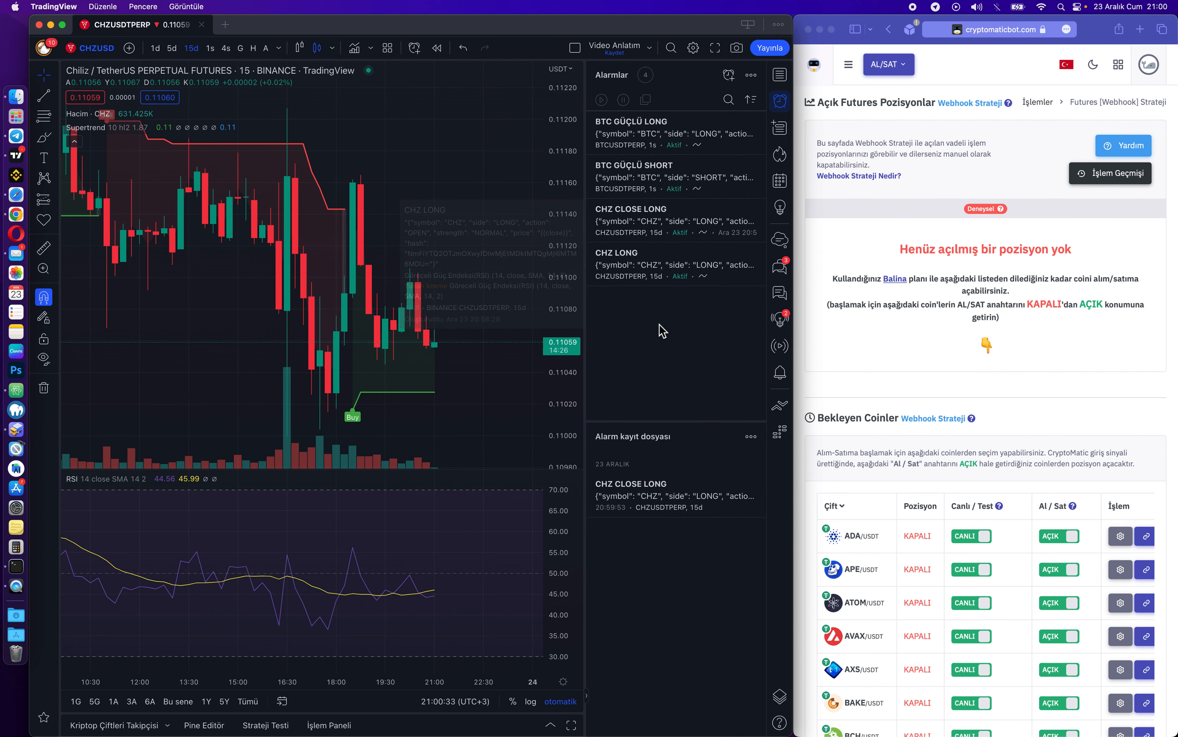
mouse_move(733, 268)
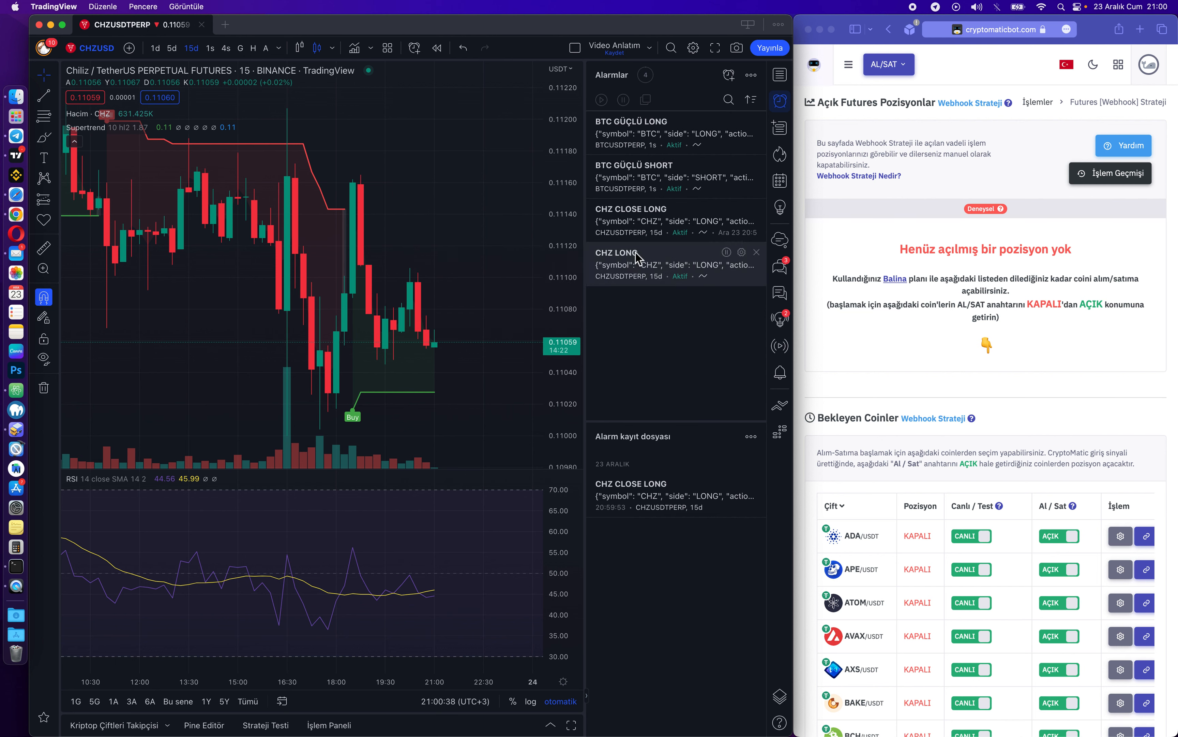
click(742, 252)
Change CHZ LONG to fire only once when RSI is greater than 0.00, and save it.
drag(475, 191, 335, 95)
click(275, 175)
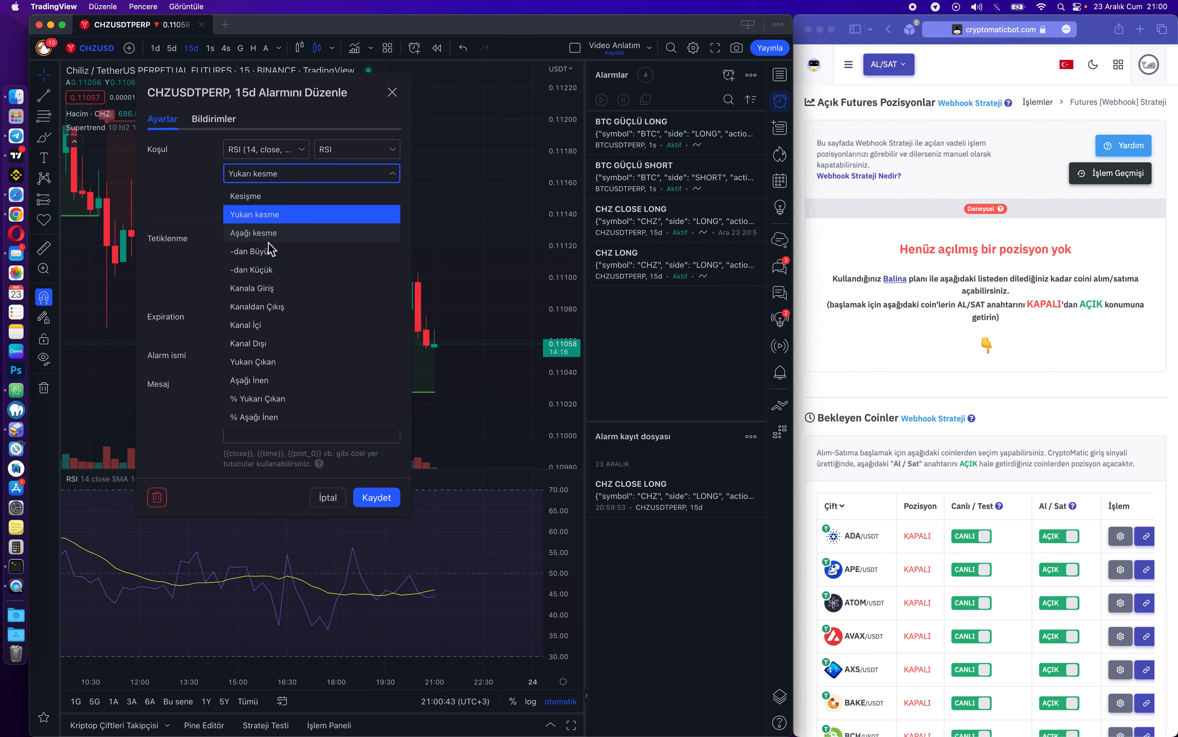
click(270, 250)
click(266, 198)
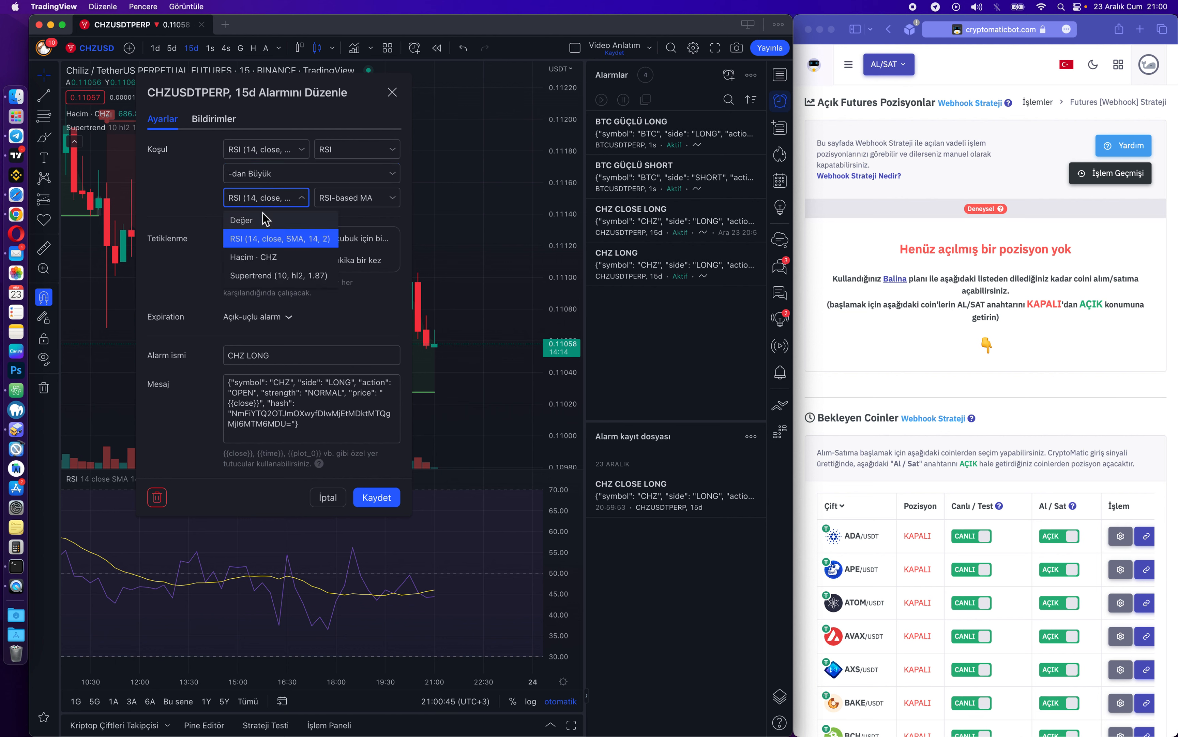
click(266, 219)
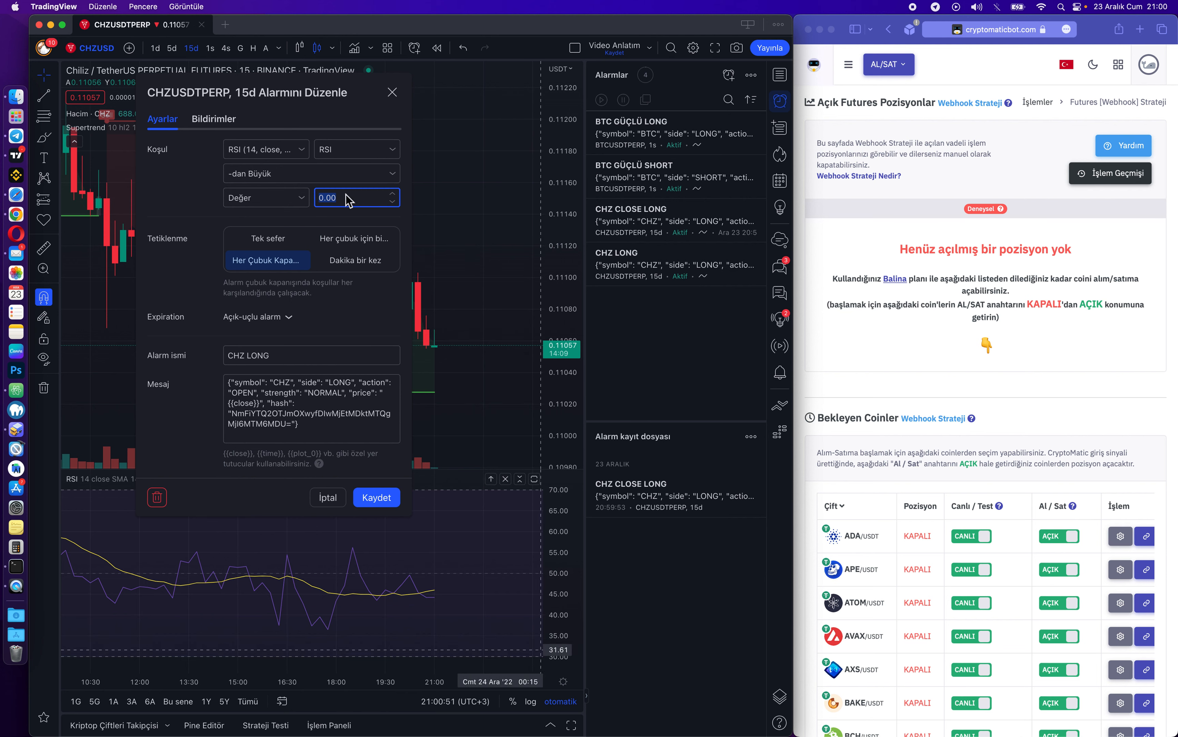
drag(364, 92, 405, 156)
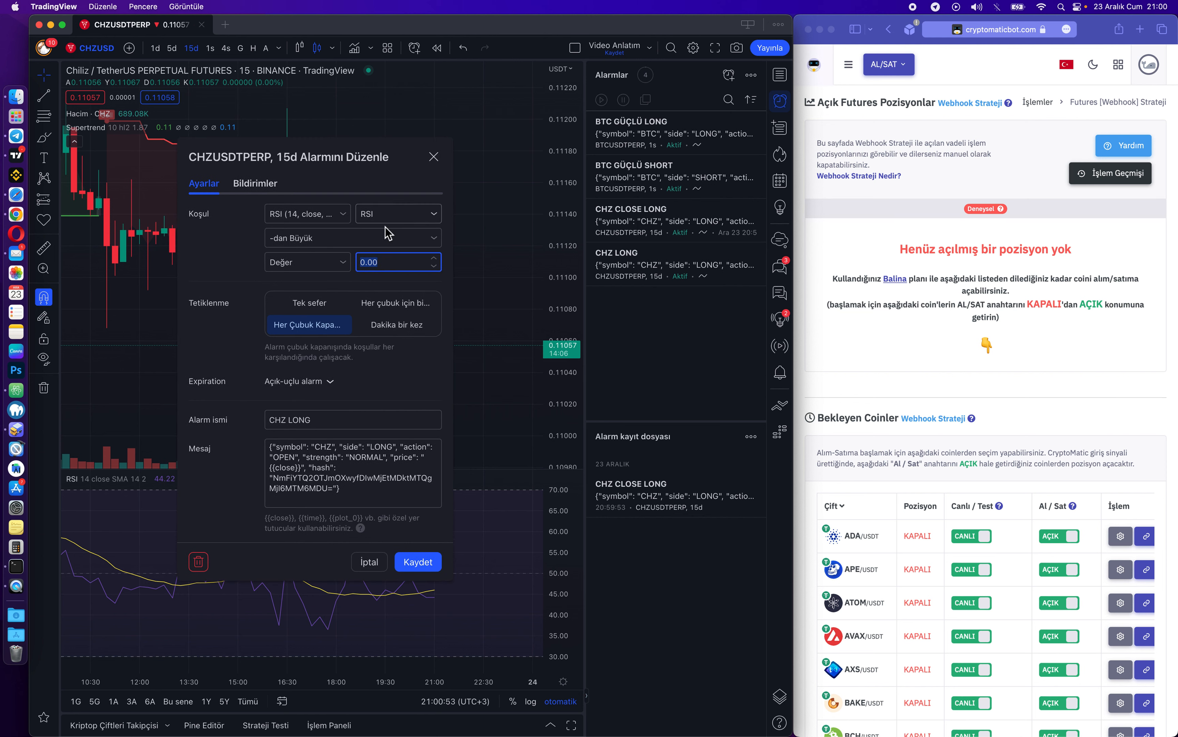
click(397, 266)
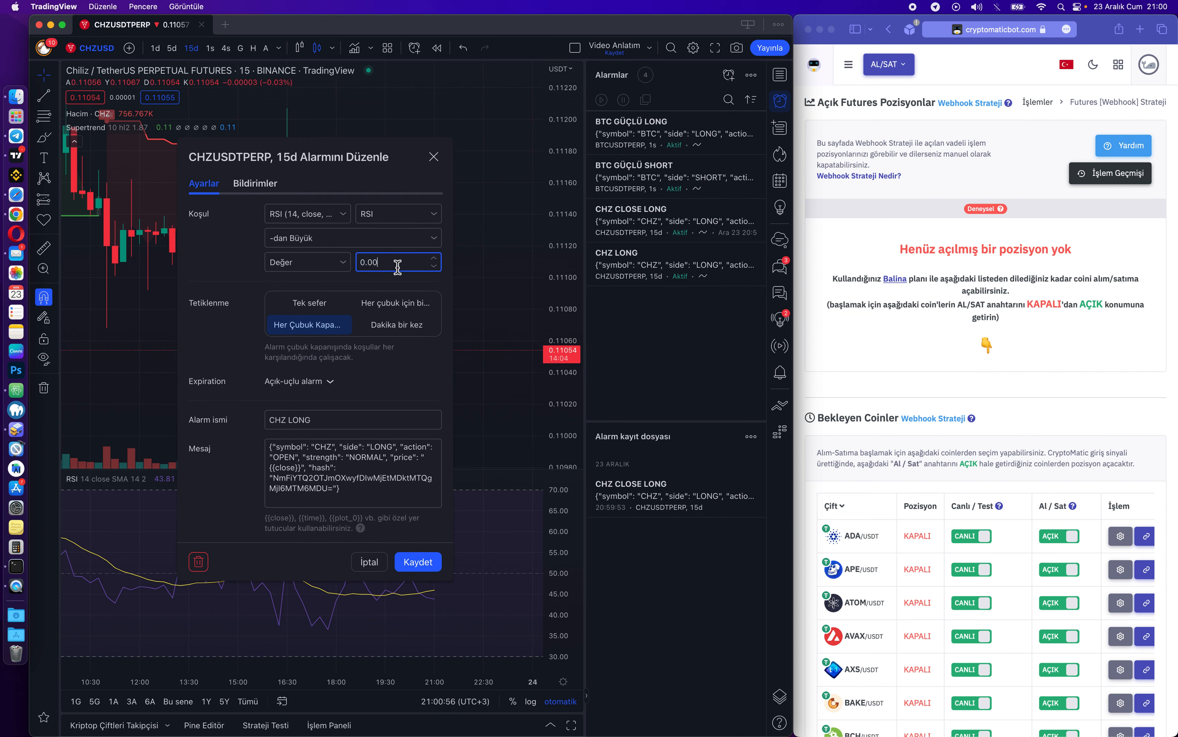
drag(406, 158, 359, 160)
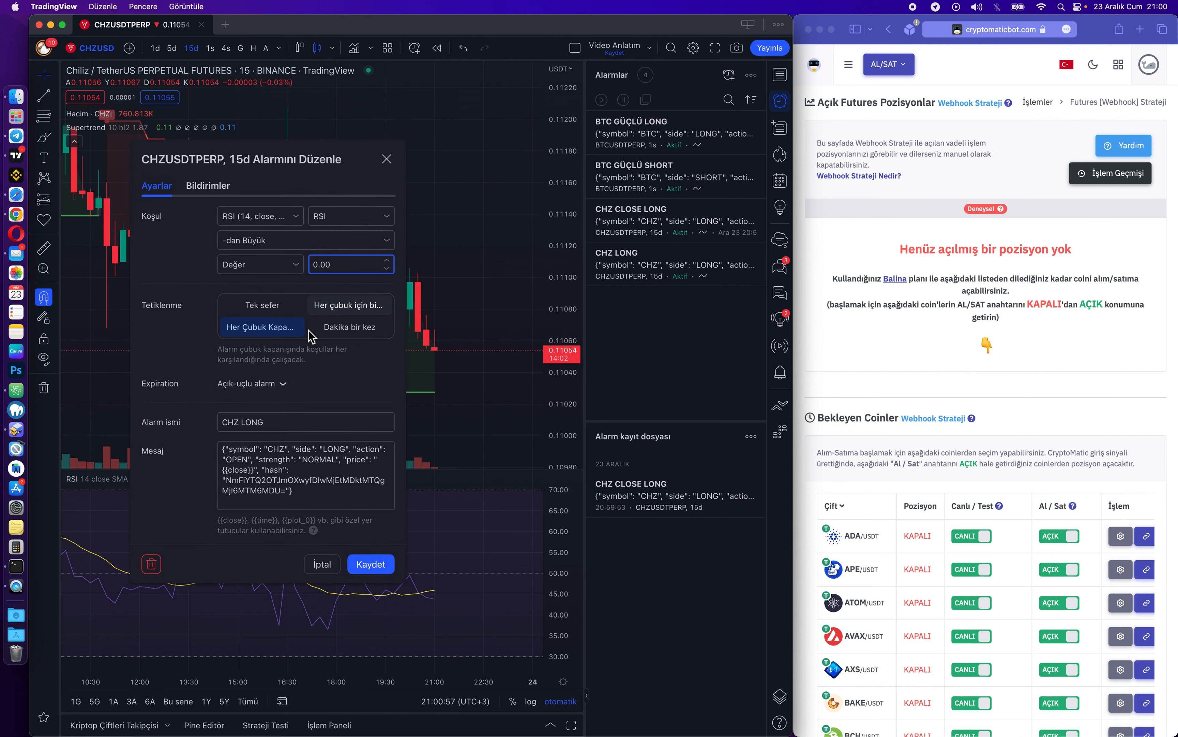
click(280, 307)
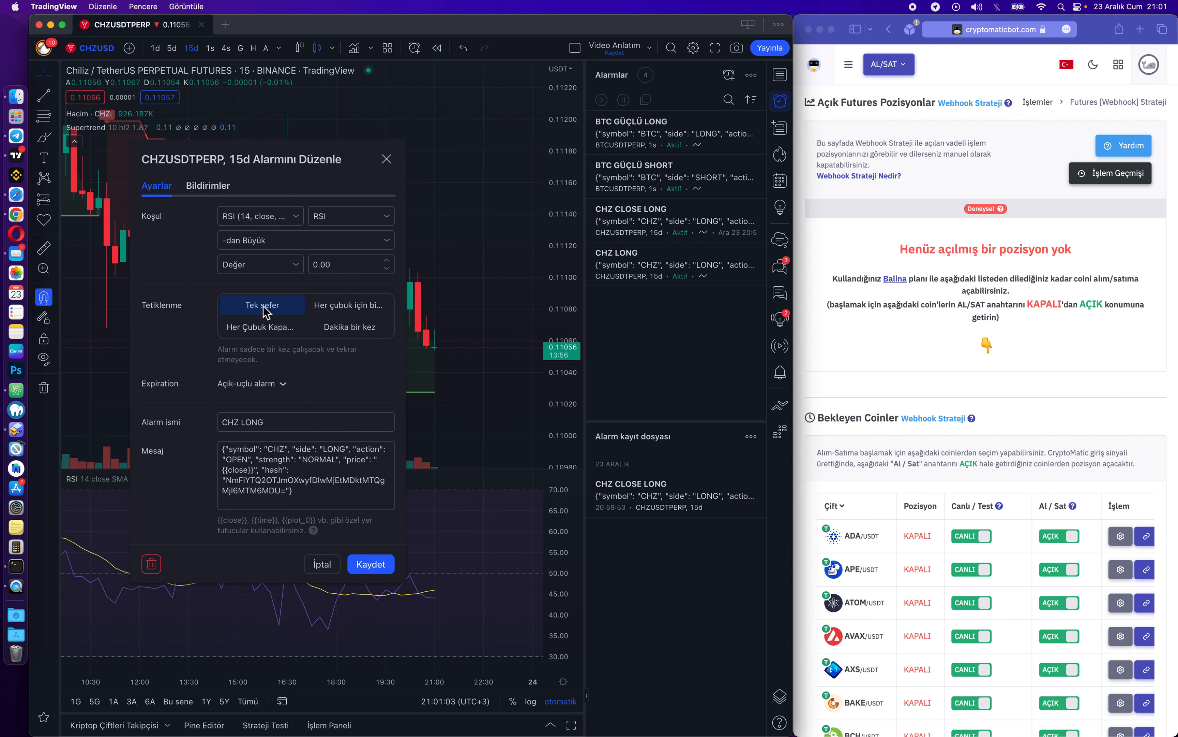
click(372, 566)
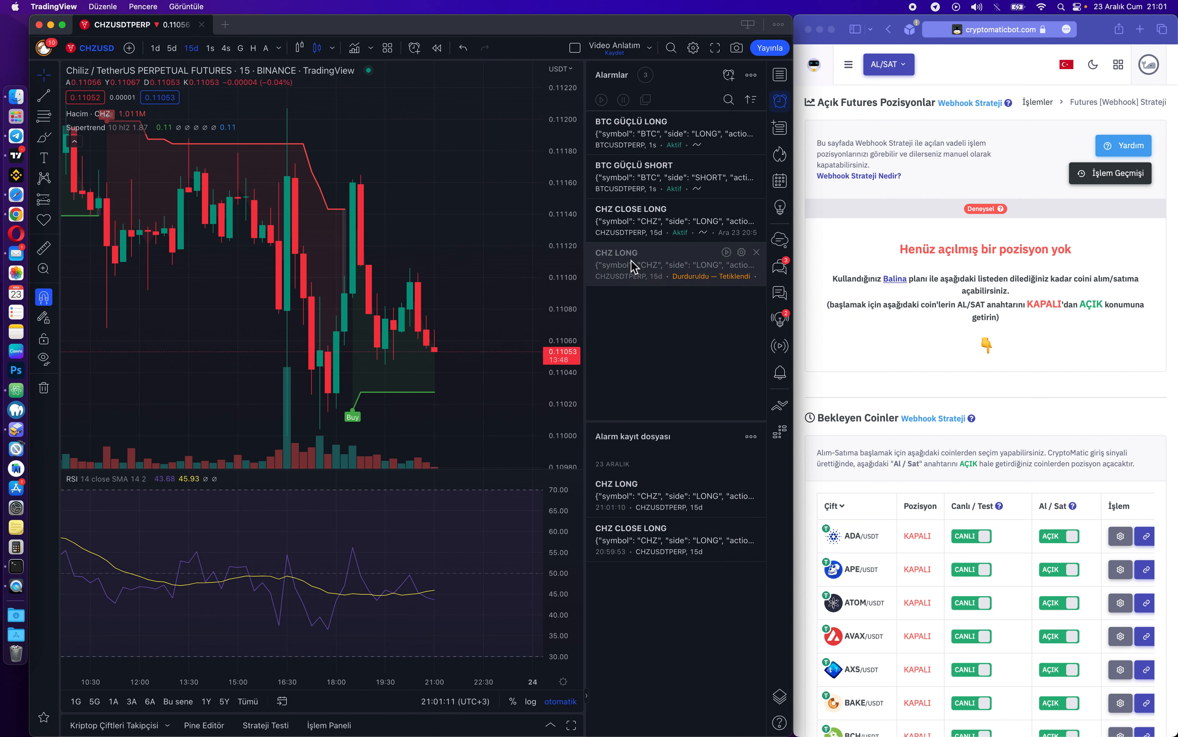
mouse_move(628, 261)
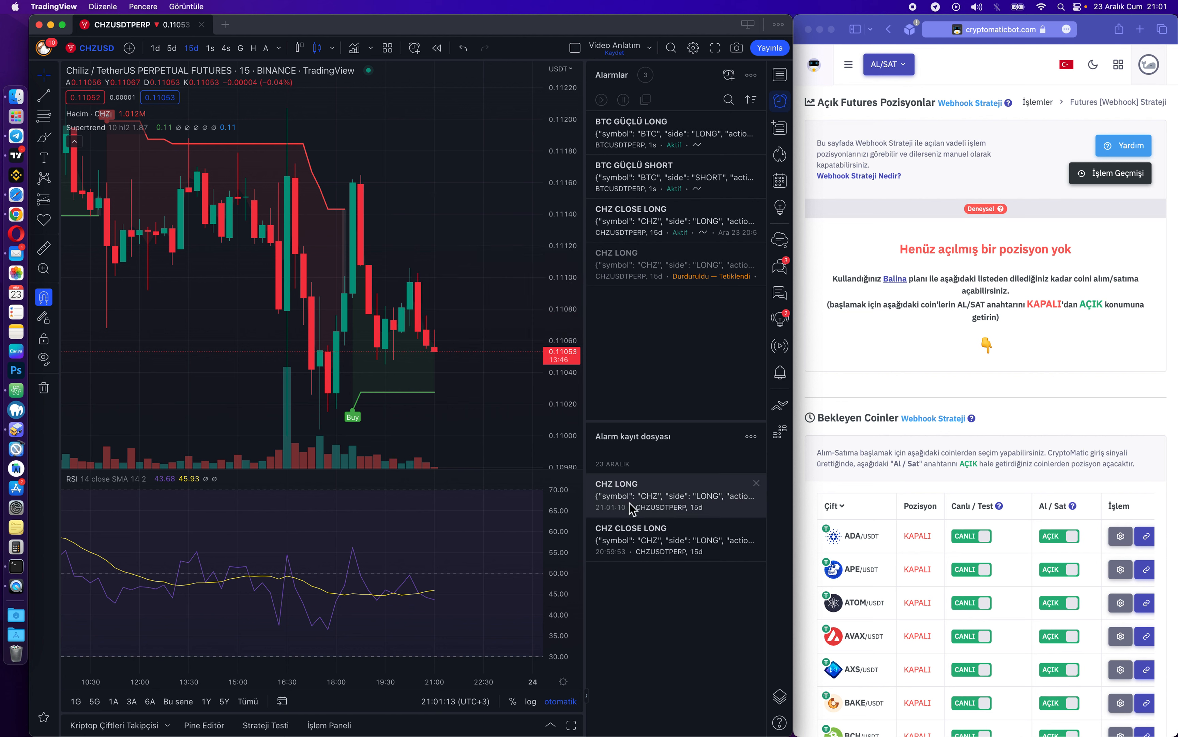
Check the bot's open positions for the CHZ/USDT 5x LONG at $0.11053 entry, $14.92 size.
mouse_move(642, 505)
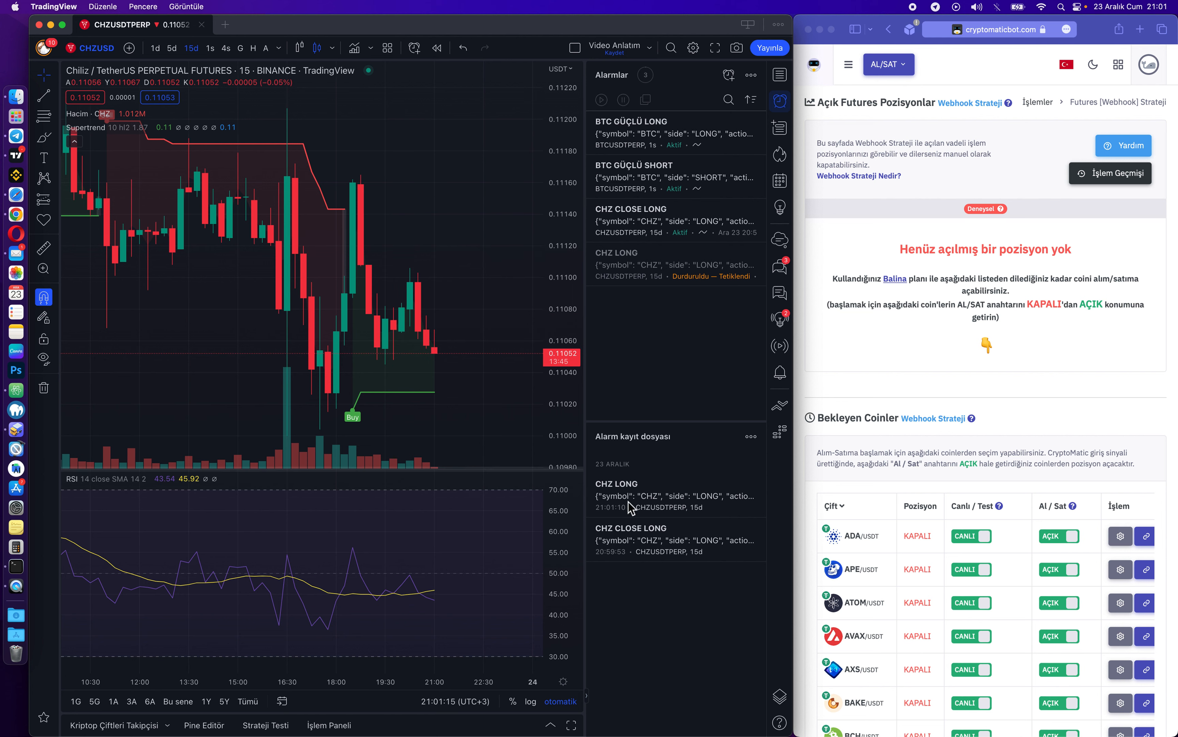
click(871, 355)
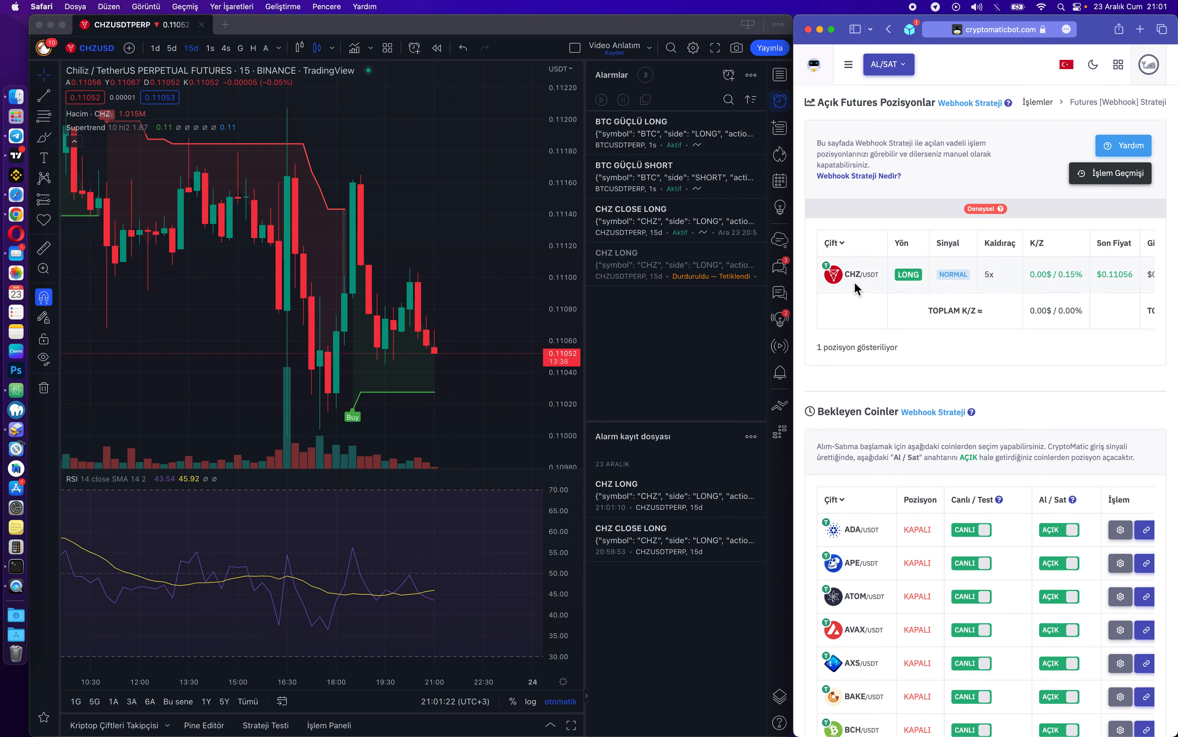
scroll(987, 280, right, 10)
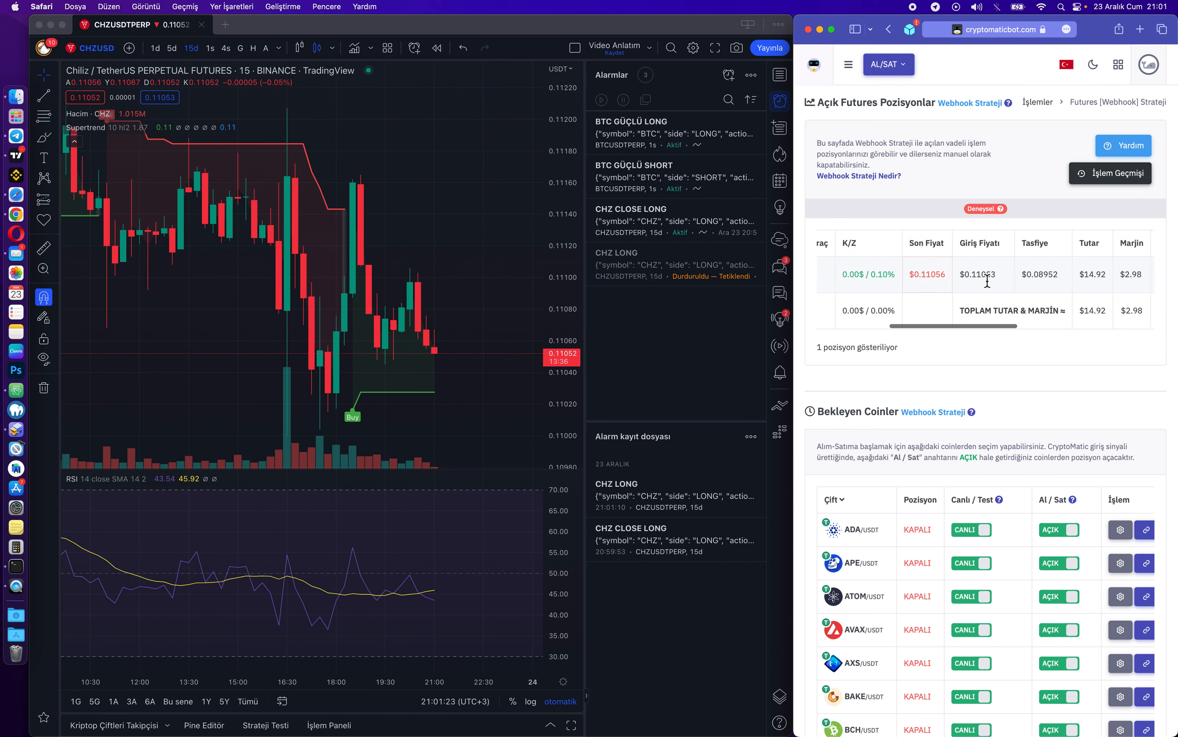
scroll(987, 280, left, 8)
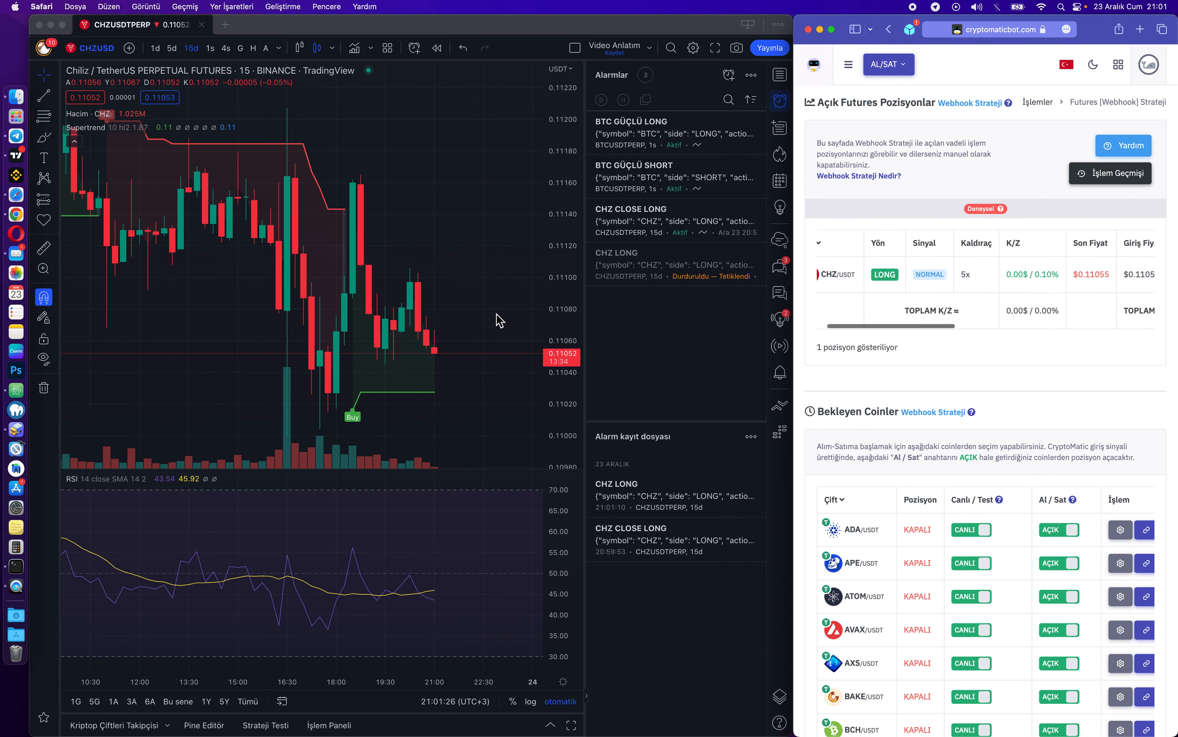
click(479, 319)
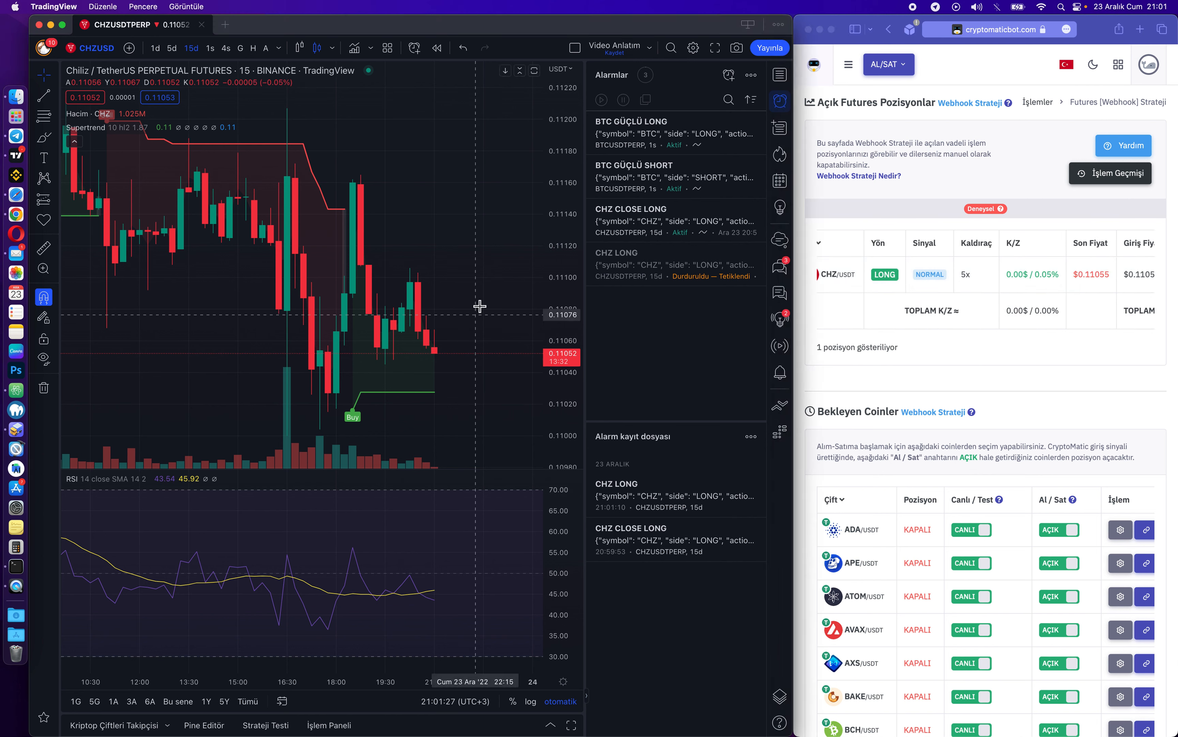
click(981, 270)
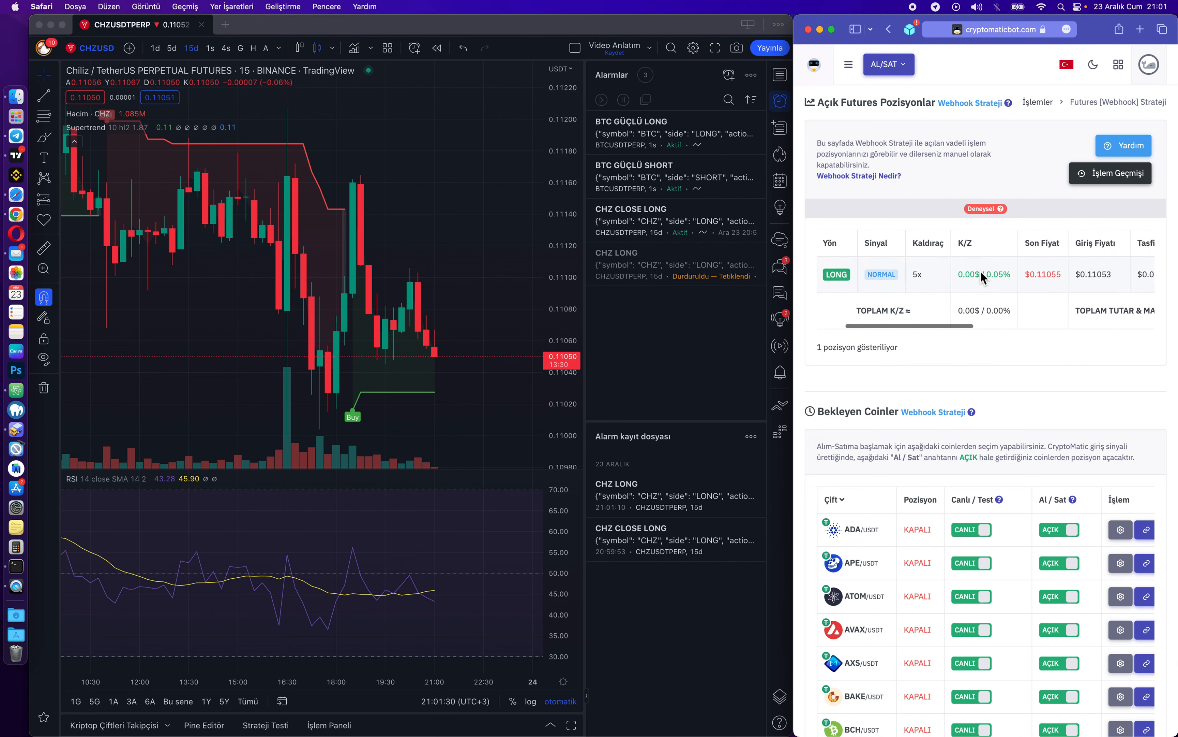
scroll(981, 270, right, 10)
scroll(981, 272, left, 12)
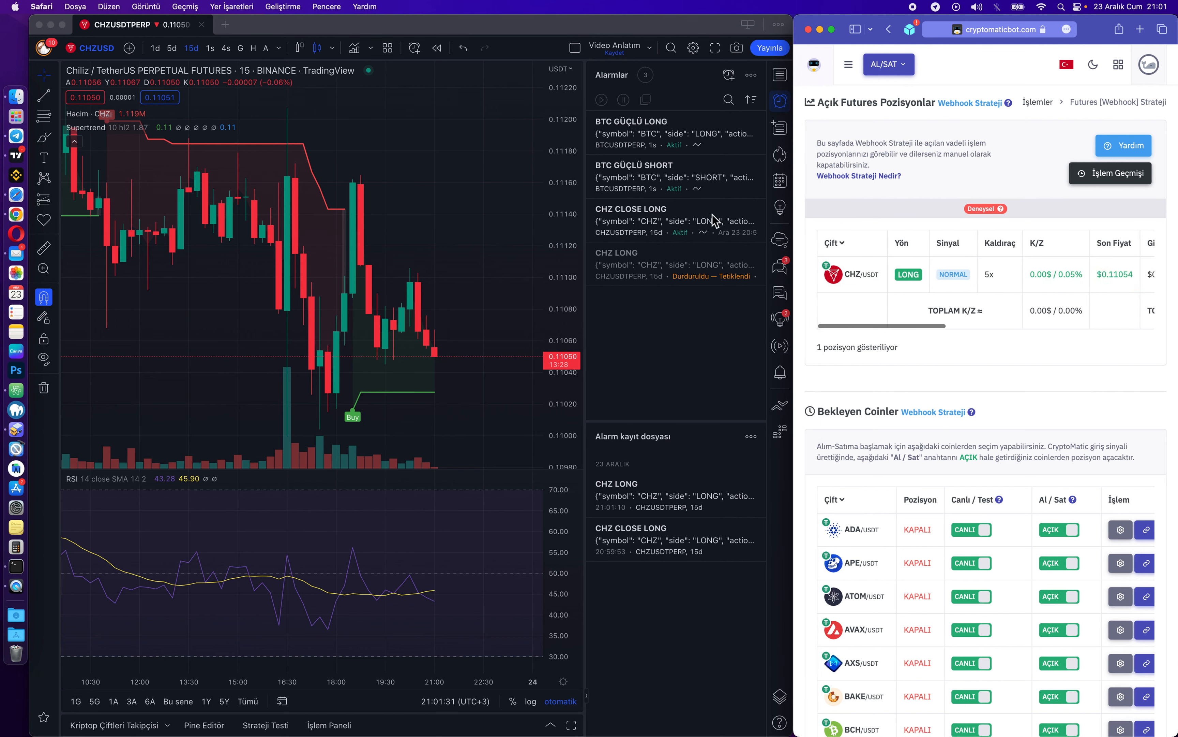
click(987, 279)
click(523, 220)
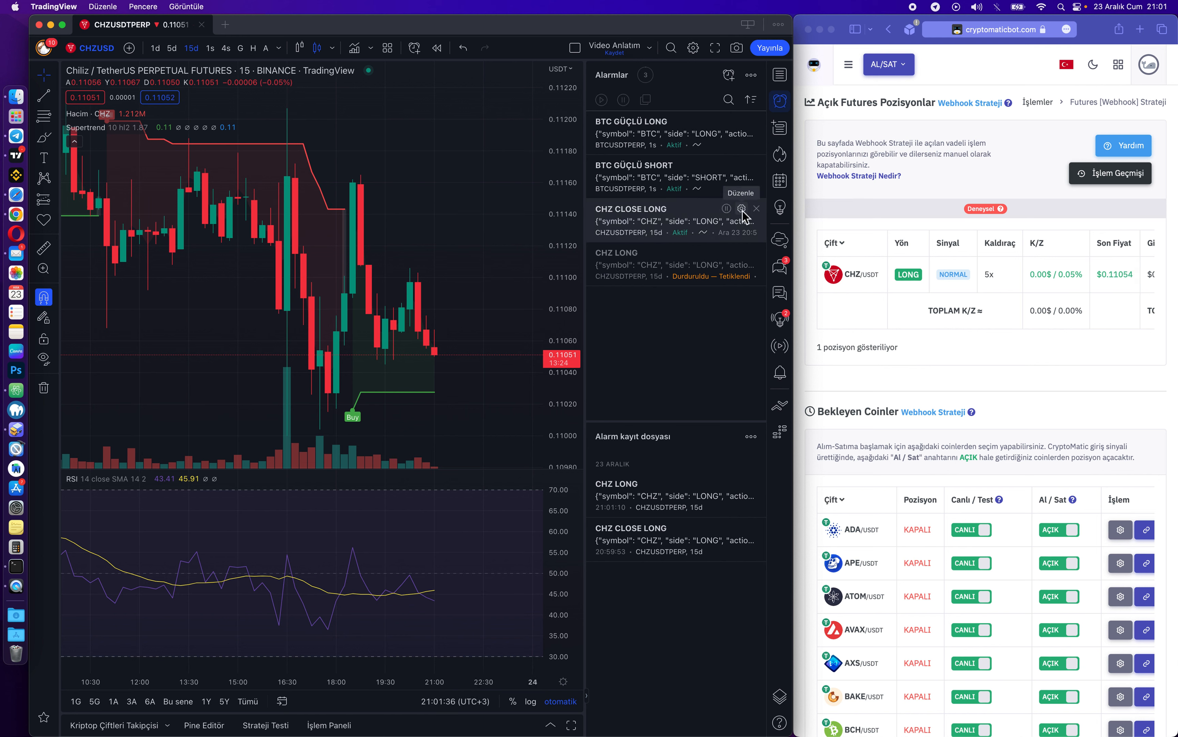
Edit CHZ CLOSE LONG to trigger once (Tek sefer) when RSI is below the value 100, then save.
click(741, 208)
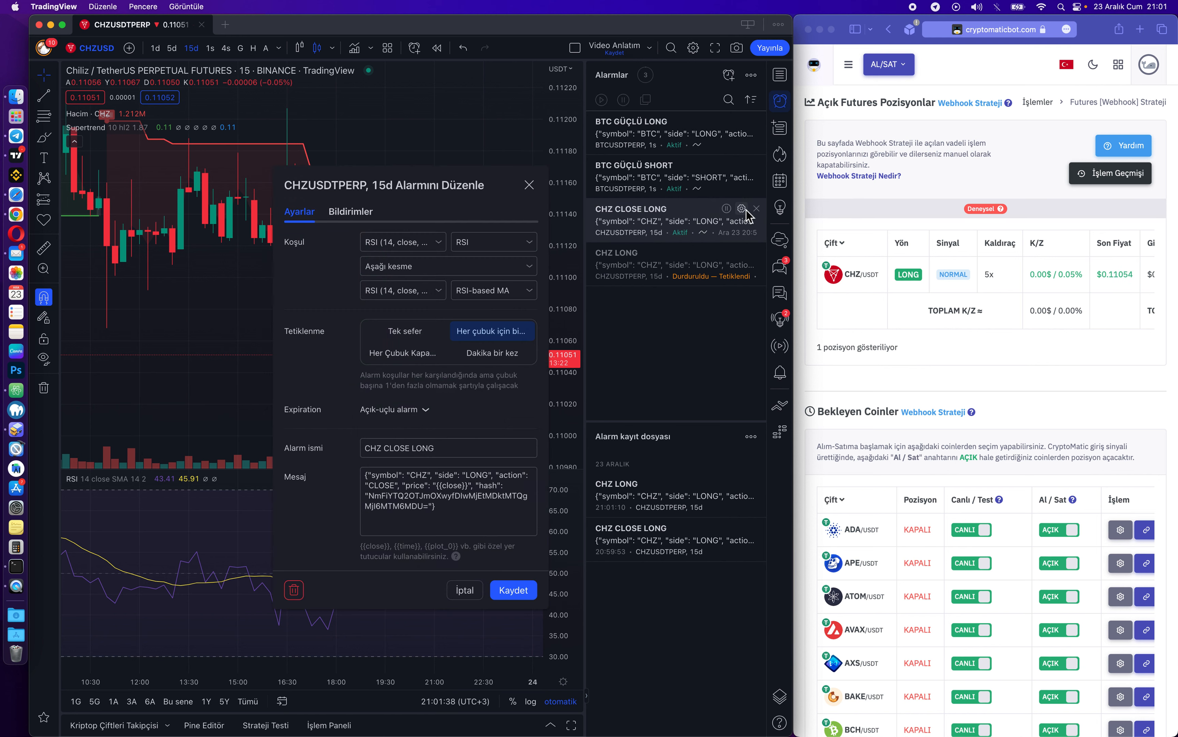
drag(471, 194, 374, 130)
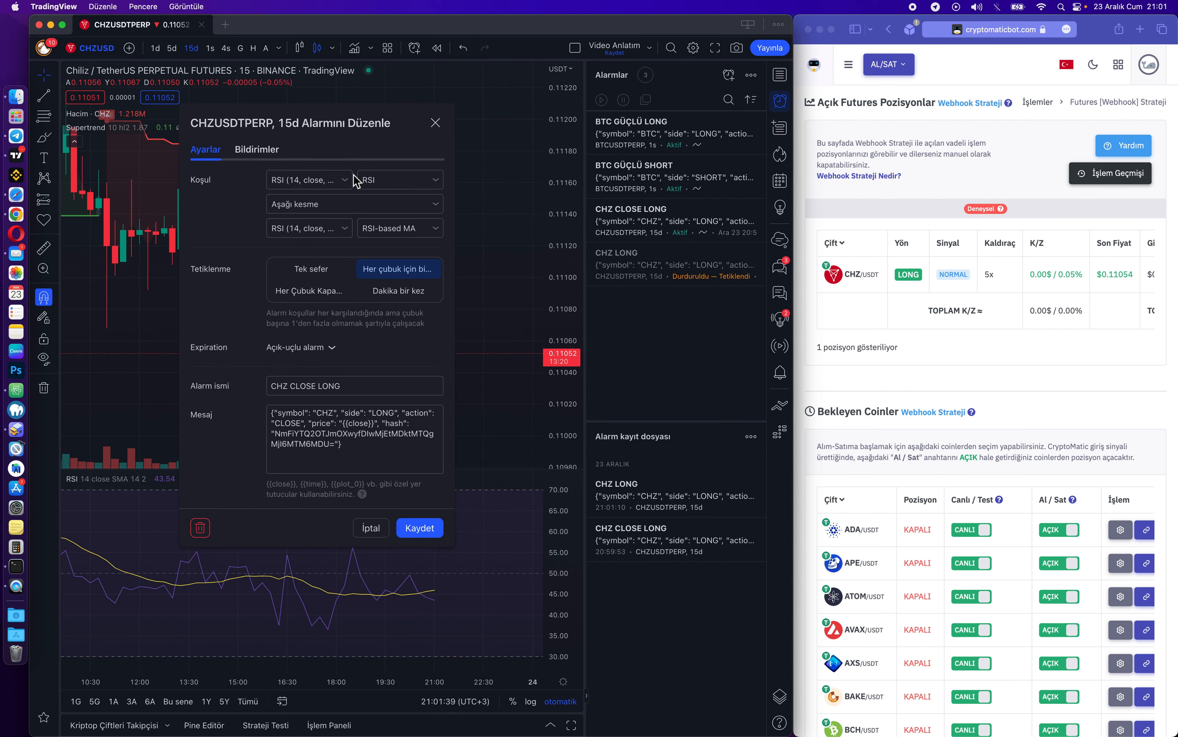
click(345, 209)
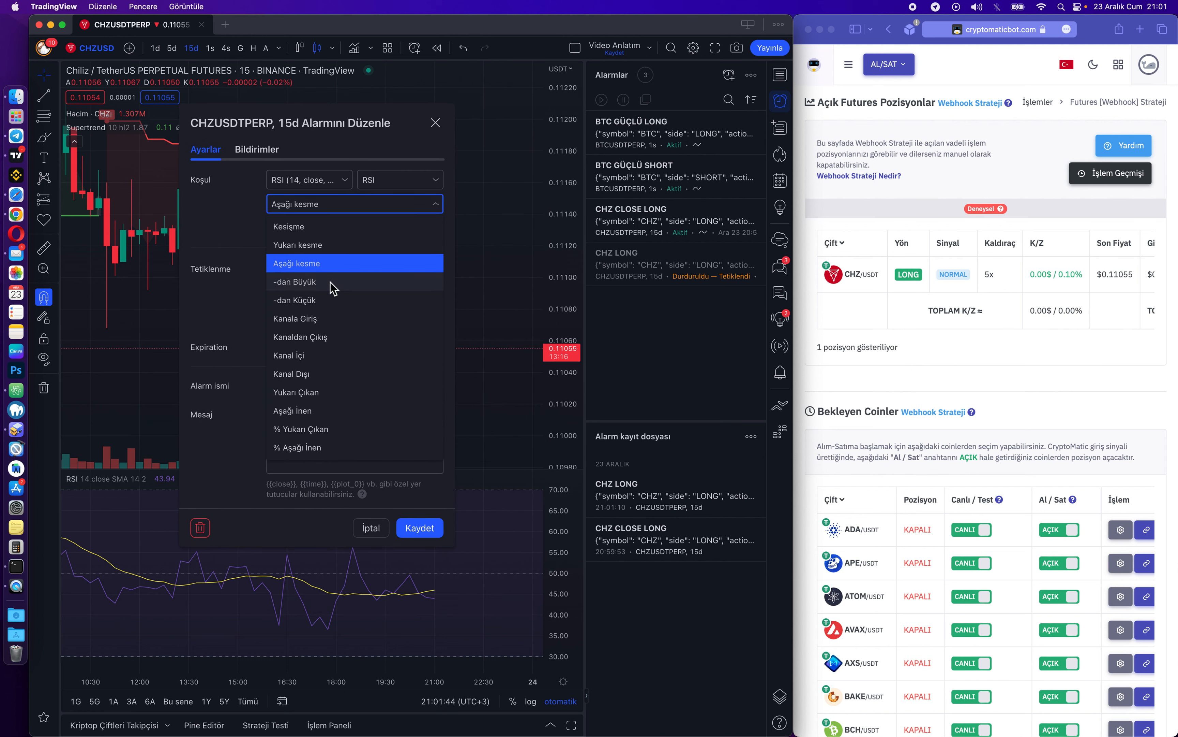
click(336, 300)
click(332, 229)
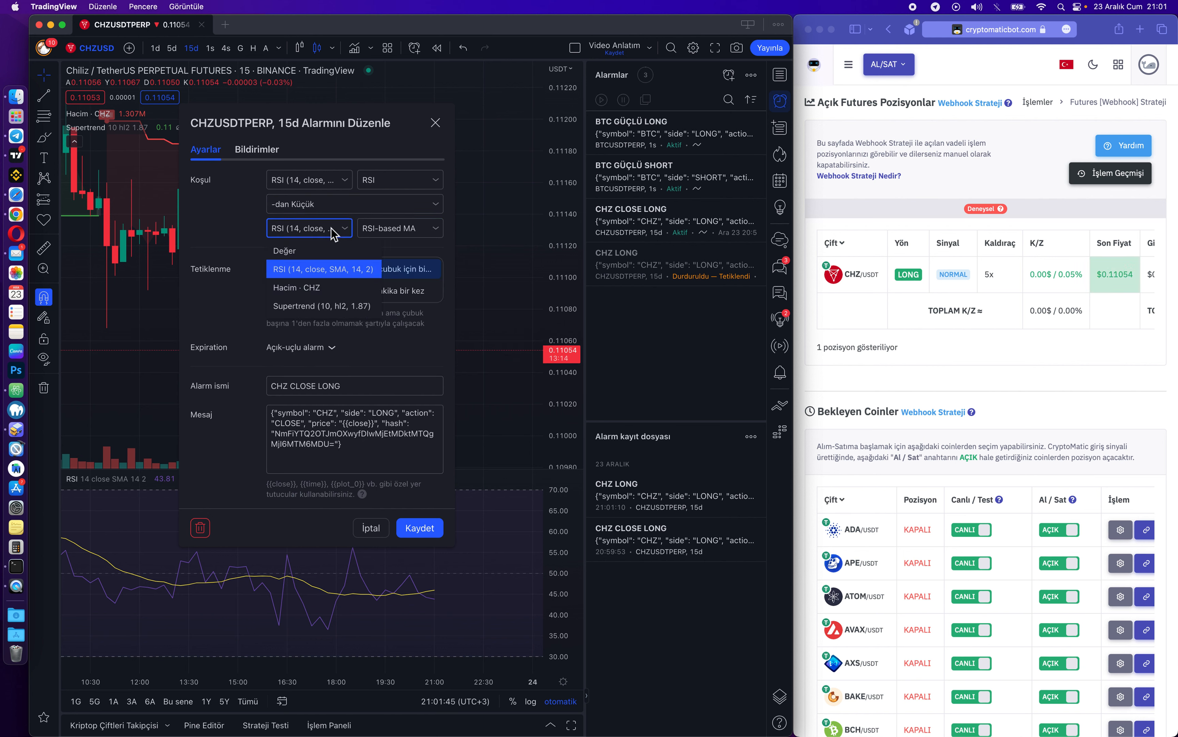
click(322, 250)
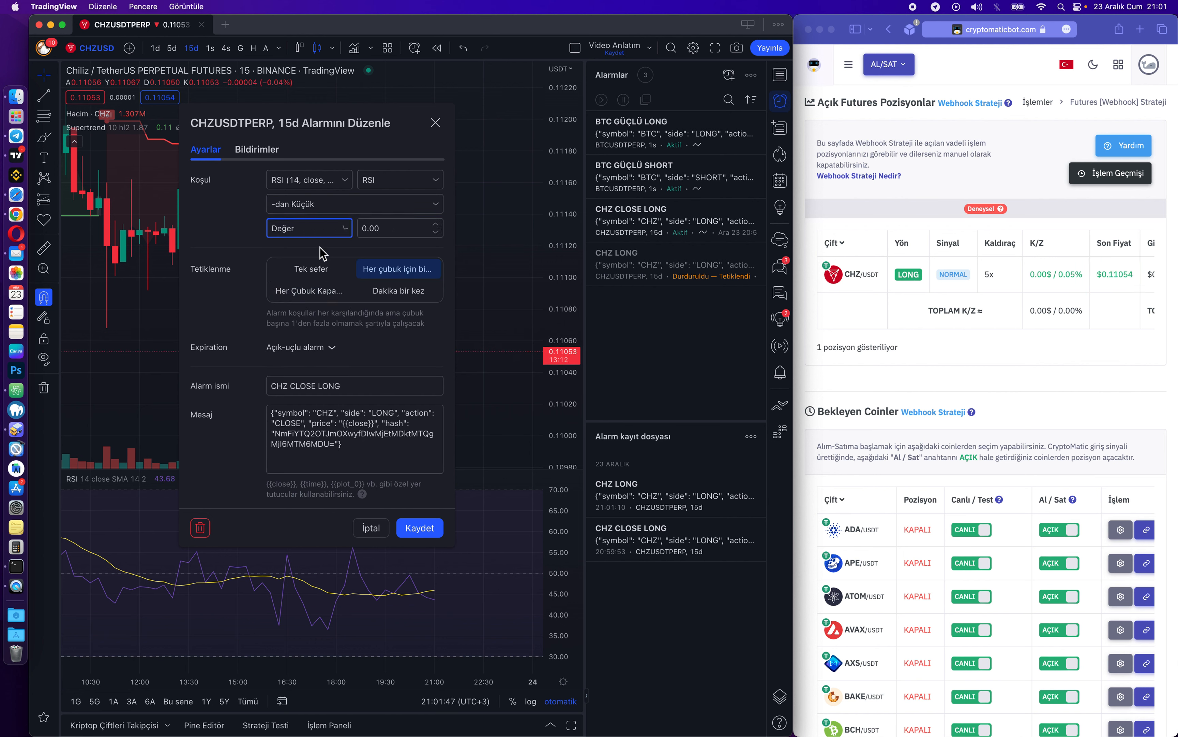
click(408, 236)
text(1)
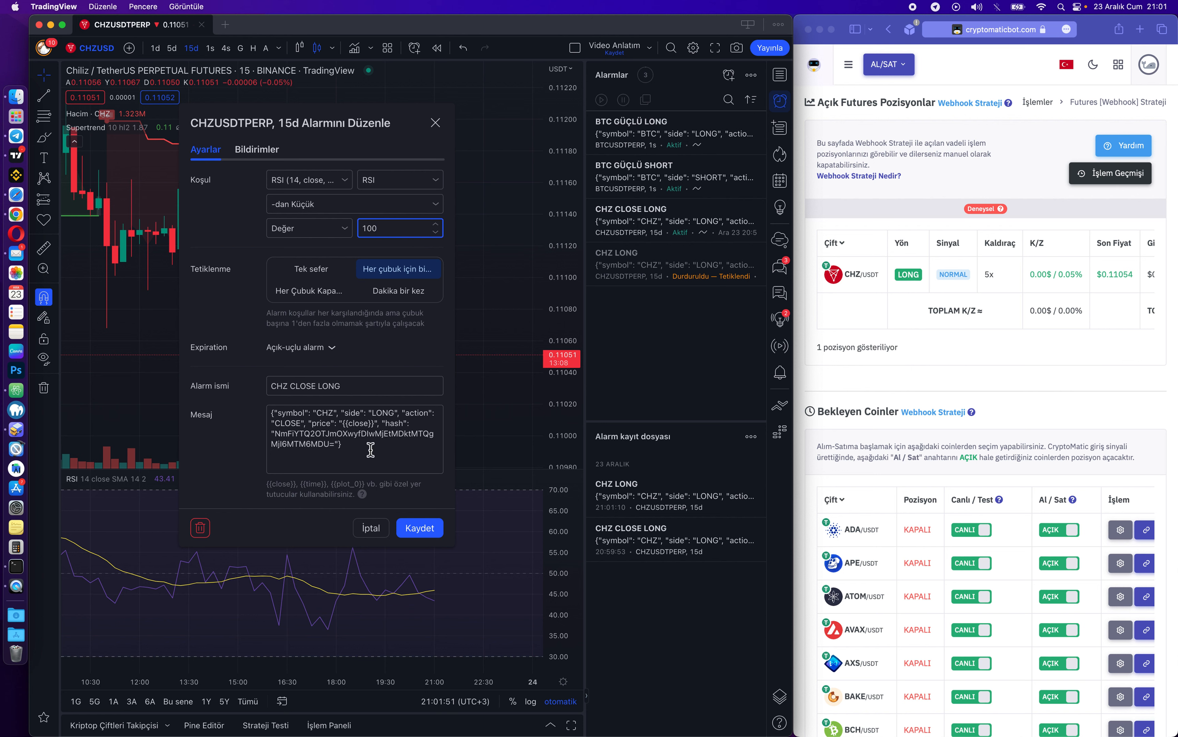
click(306, 274)
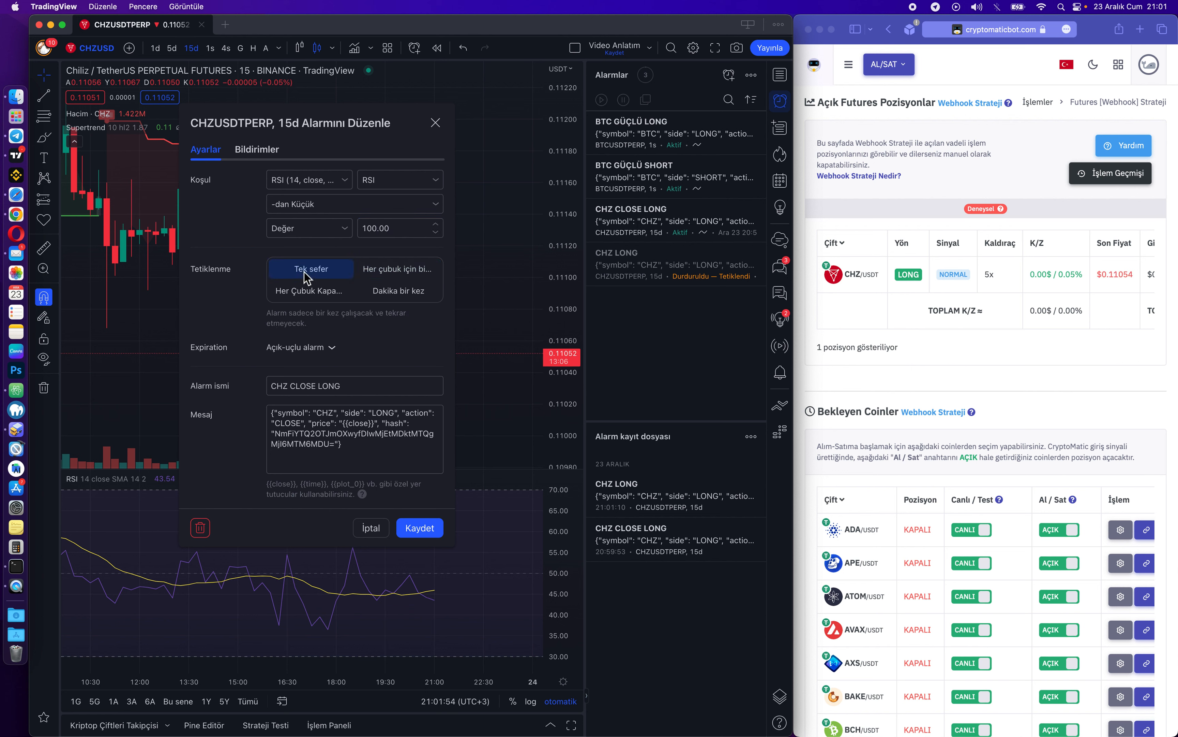
click(418, 527)
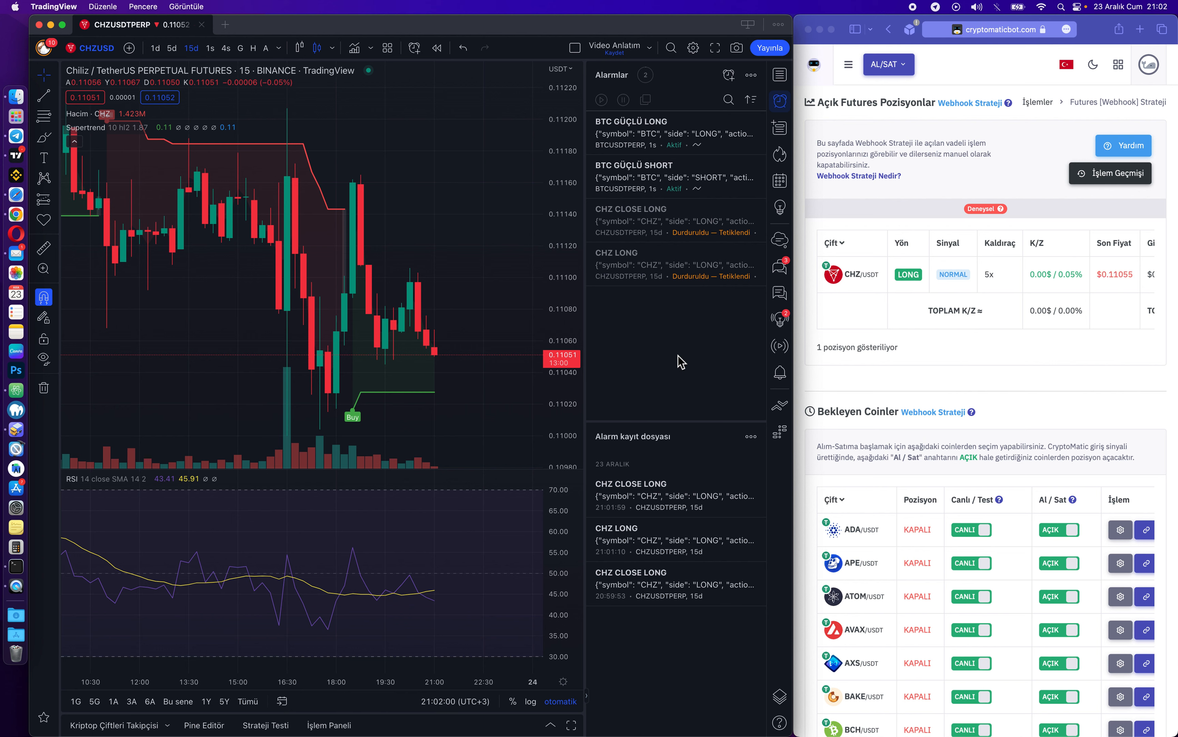
Check the new CHZ CLOSE LONG entry in the alert log, then bring up CryptoMatic Bot's trade history.
mouse_move(652, 497)
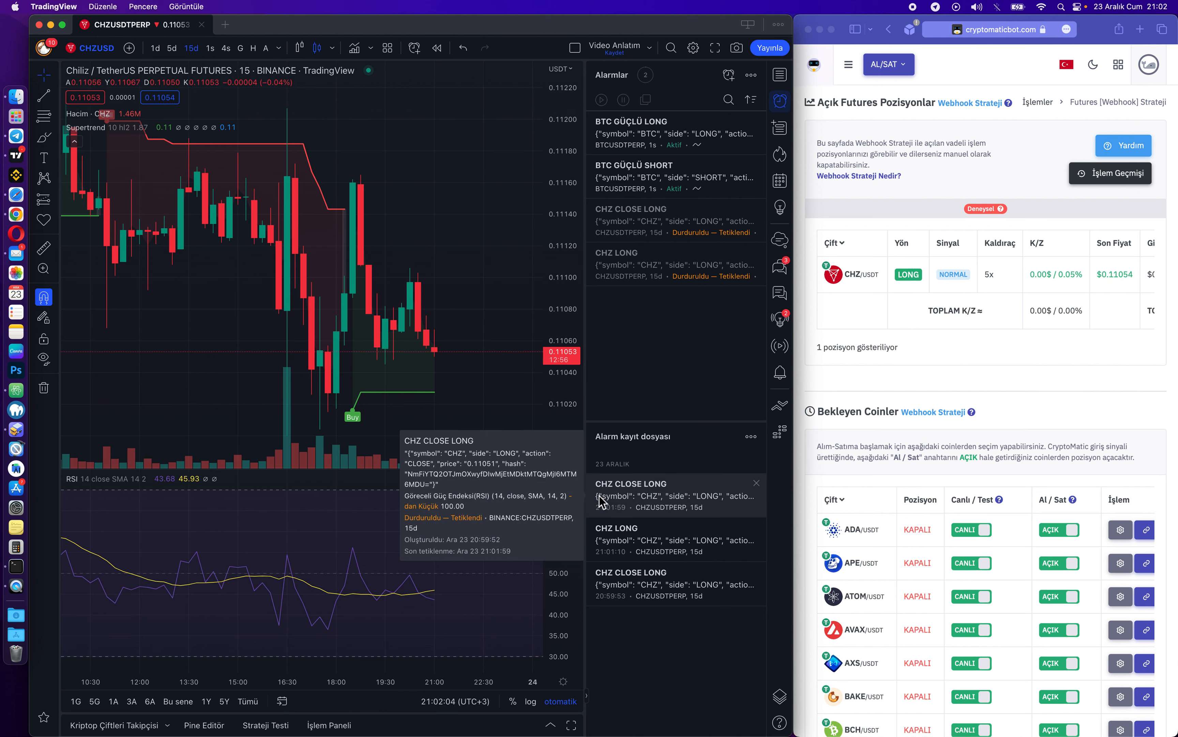
click(931, 338)
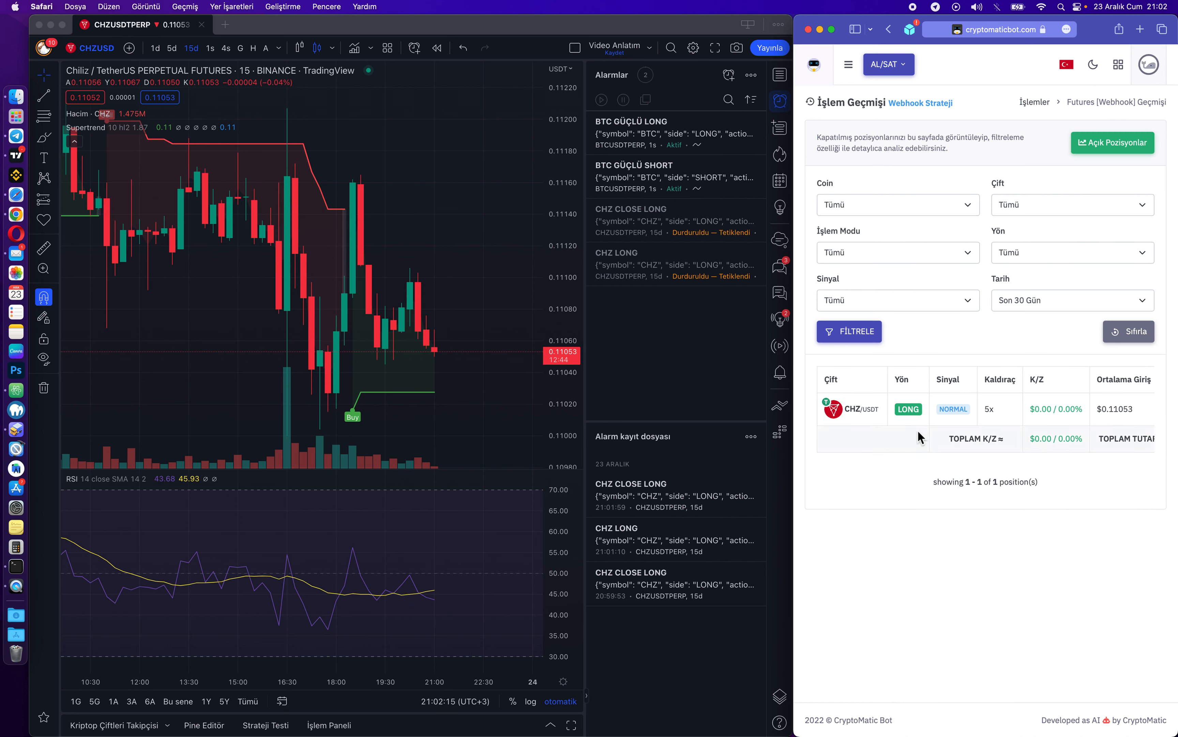
Read across the closed CHZ/USDT long's trade history columns, then confirm no open positions remain.
scroll(990, 413, right, 3)
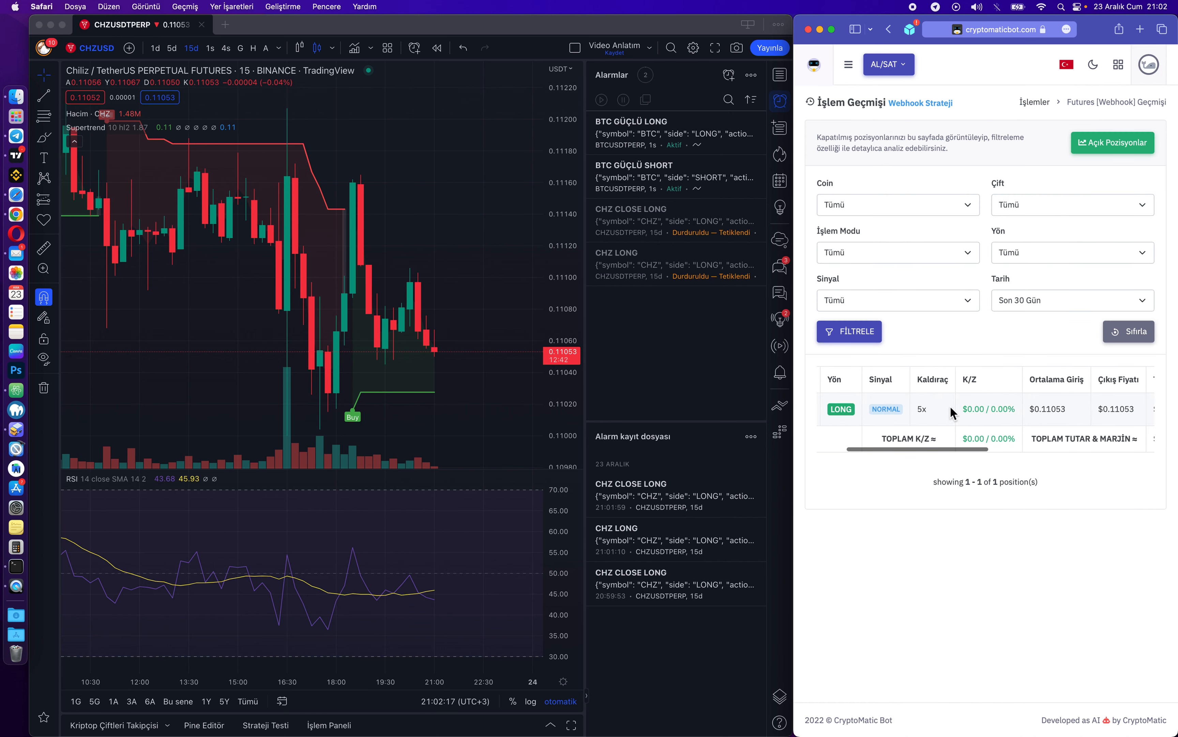
scroll(987, 414, right, 5)
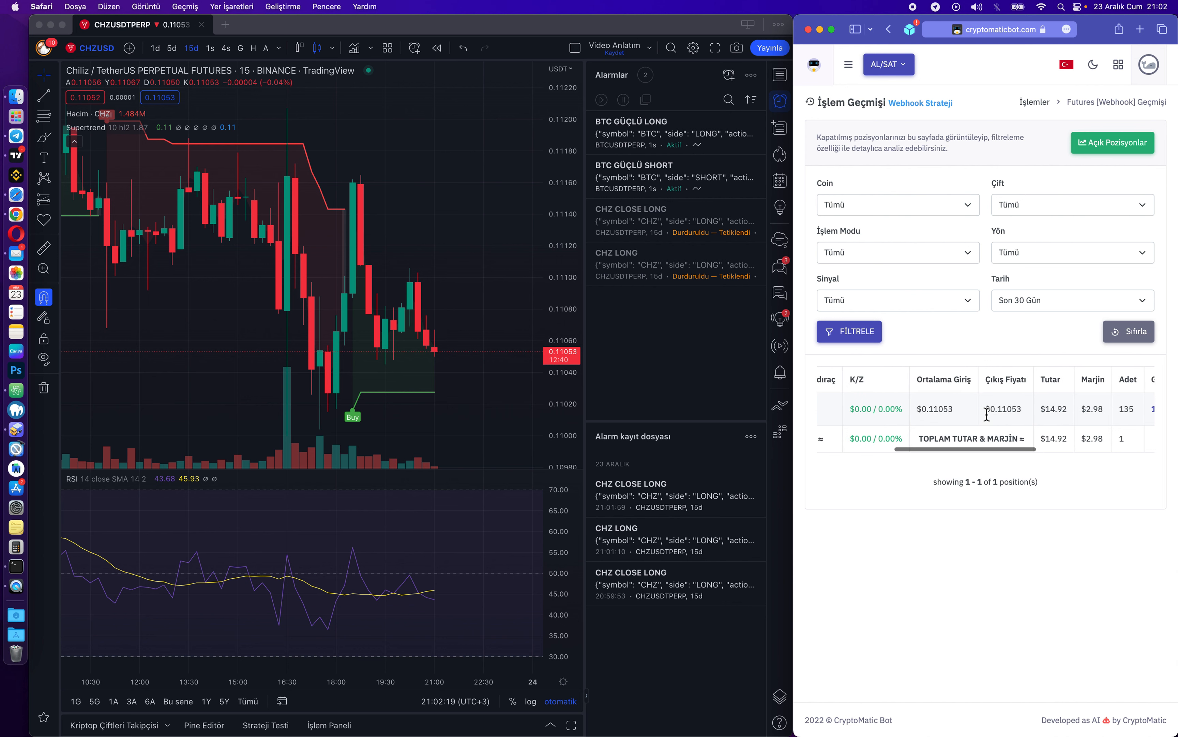
scroll(998, 412, left, 5)
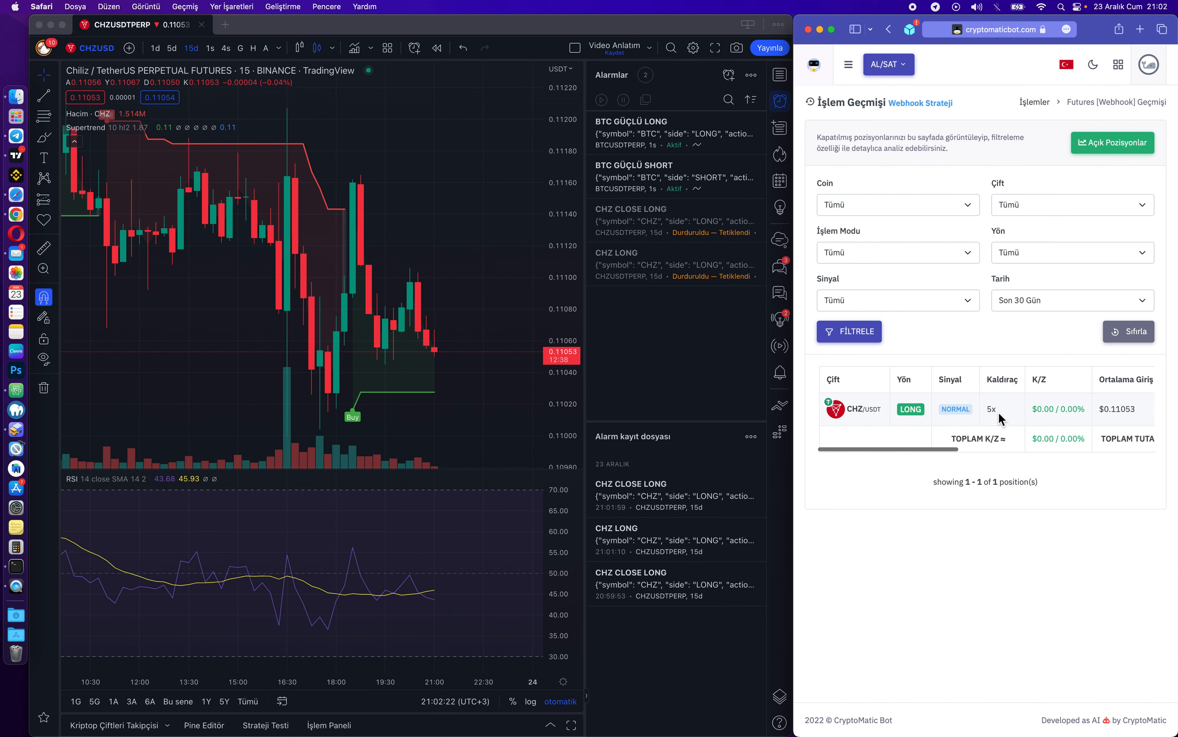
scroll(998, 412, right, 5)
scroll(998, 412, right, 2)
scroll(1001, 415, right, 3)
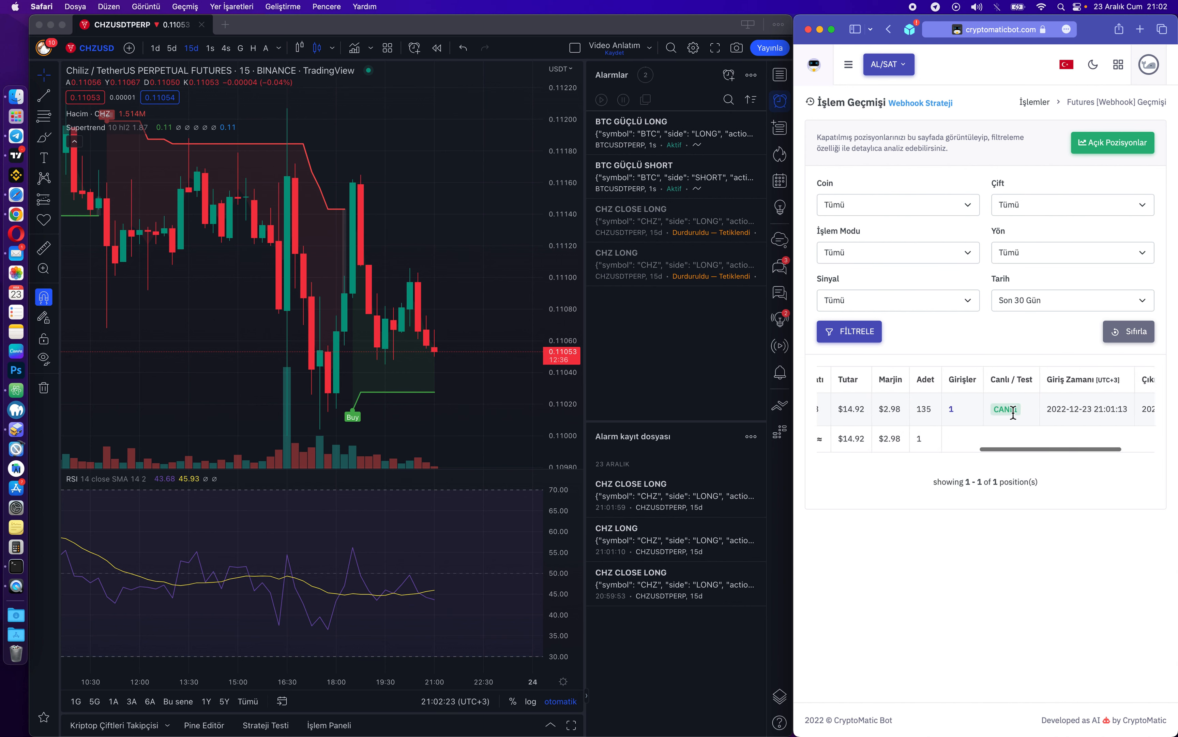
scroll(1008, 413, left, 8)
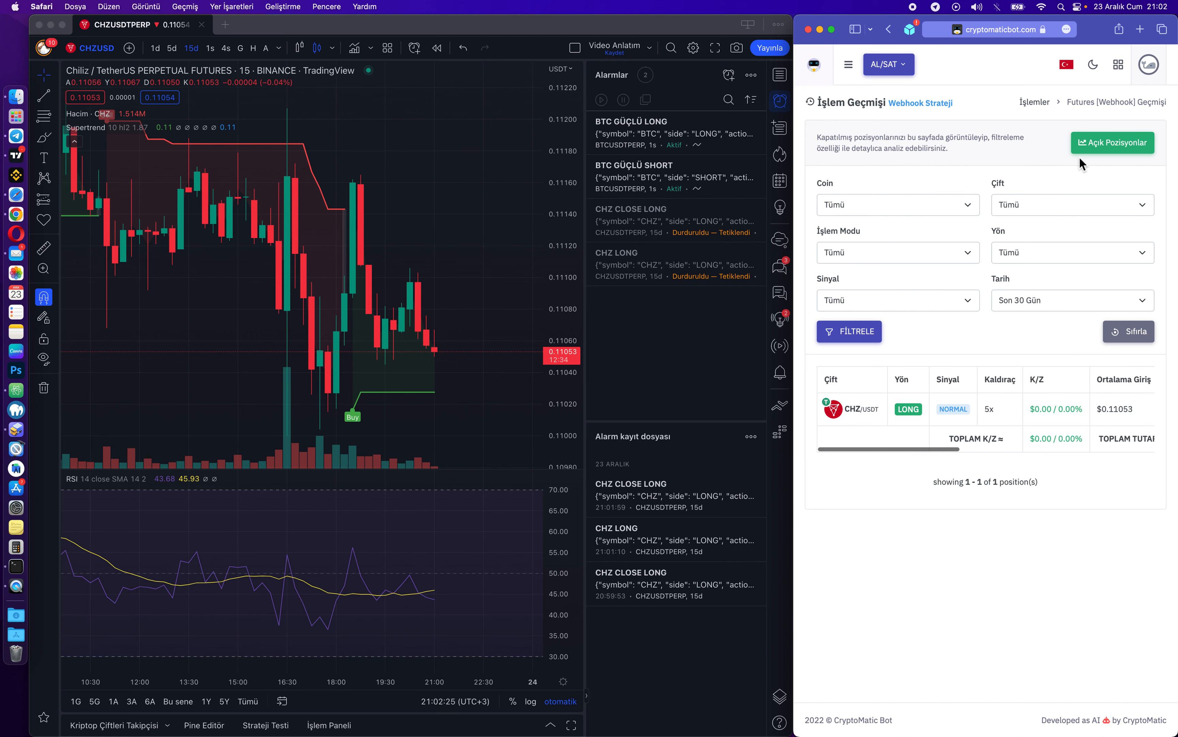
click(1102, 147)
click(434, 262)
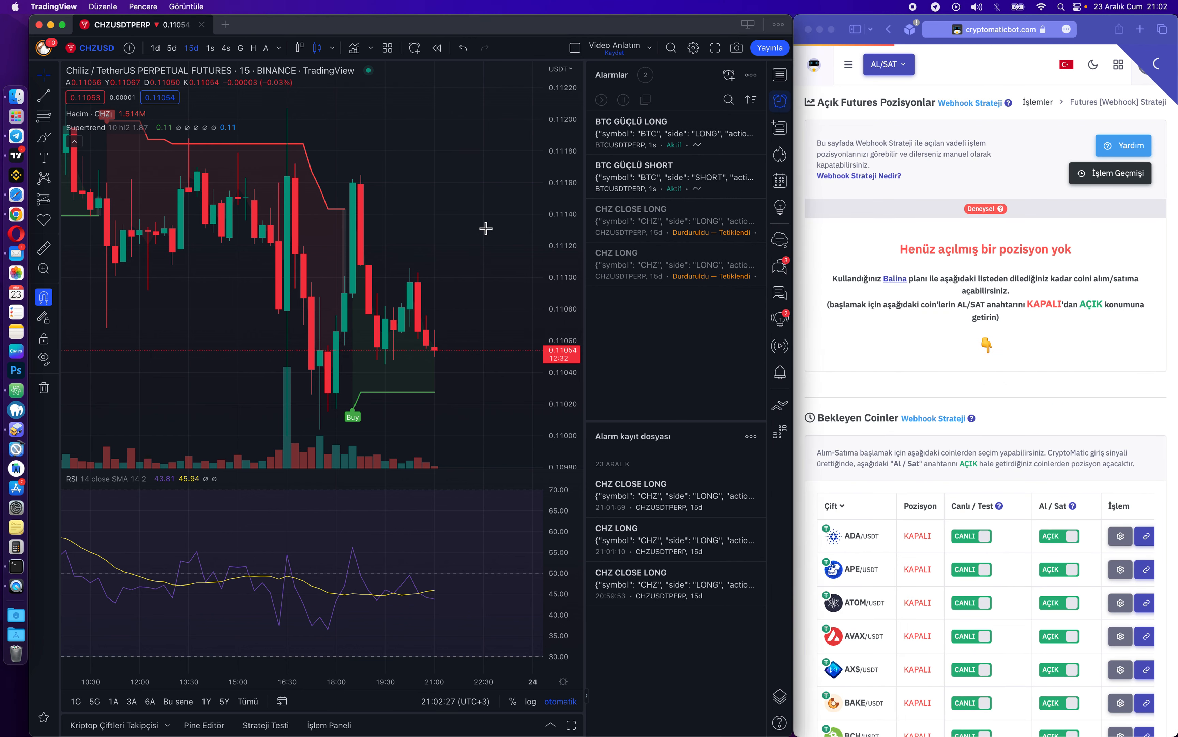